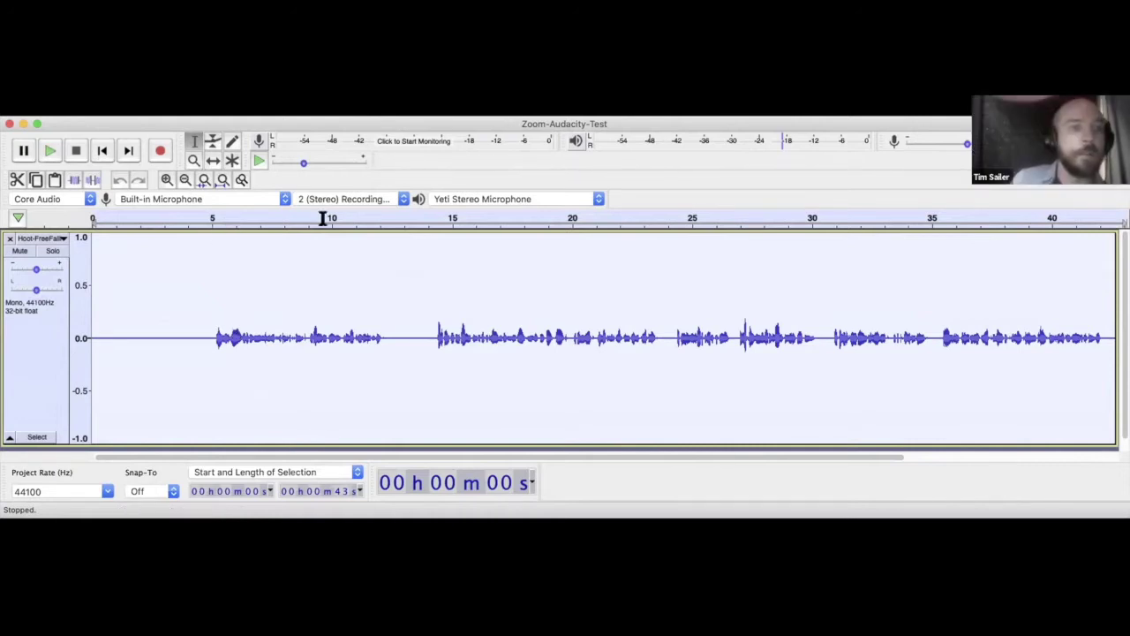
- Try the Zoom x2 setting on the track's vertical amplitude scale, and reset the vertical zoom
right_click(76, 338)
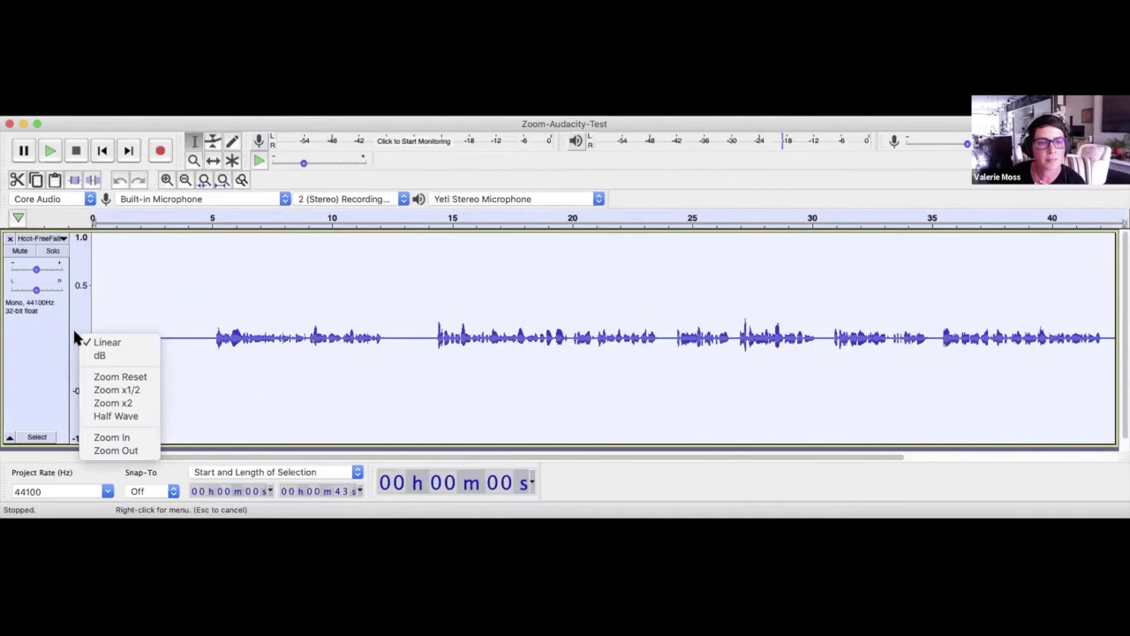
click(101, 403)
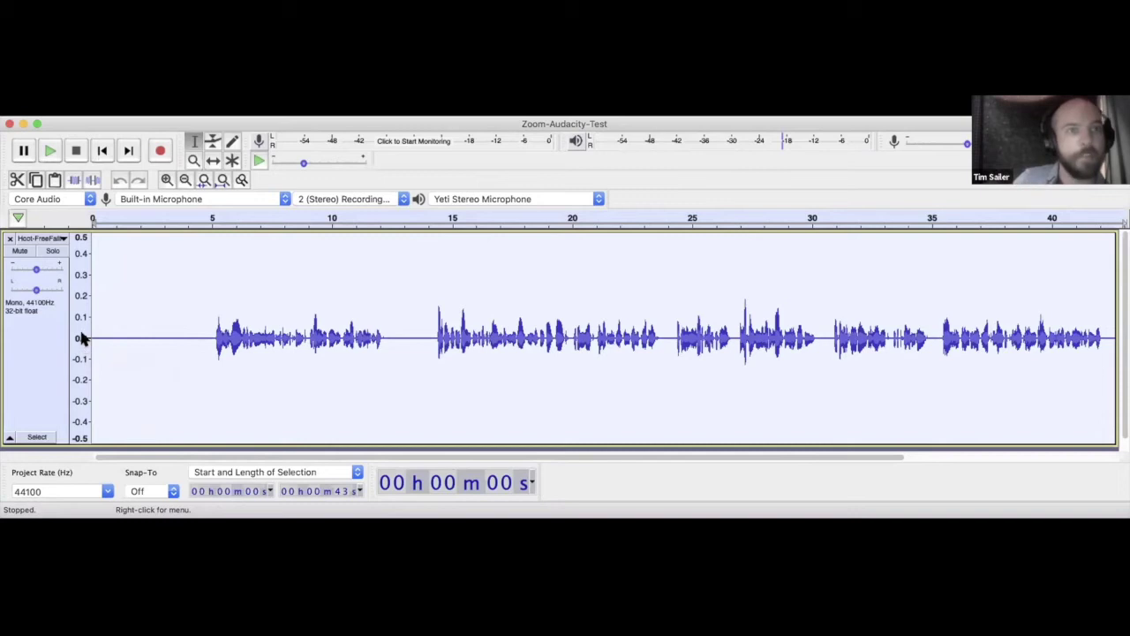
right_click(82, 337)
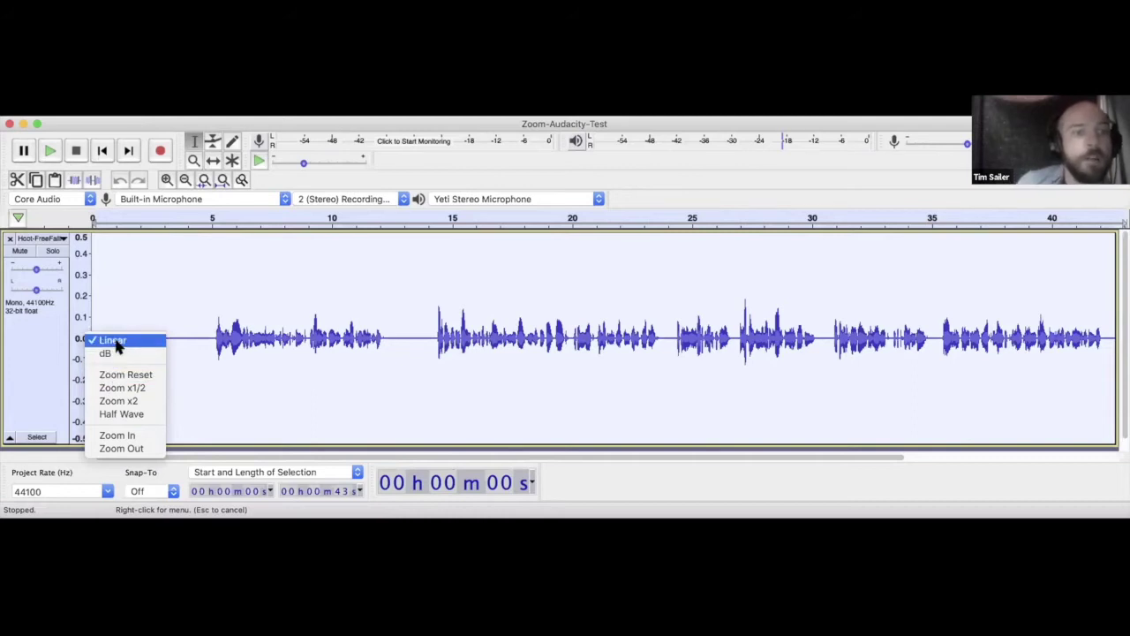
click(148, 378)
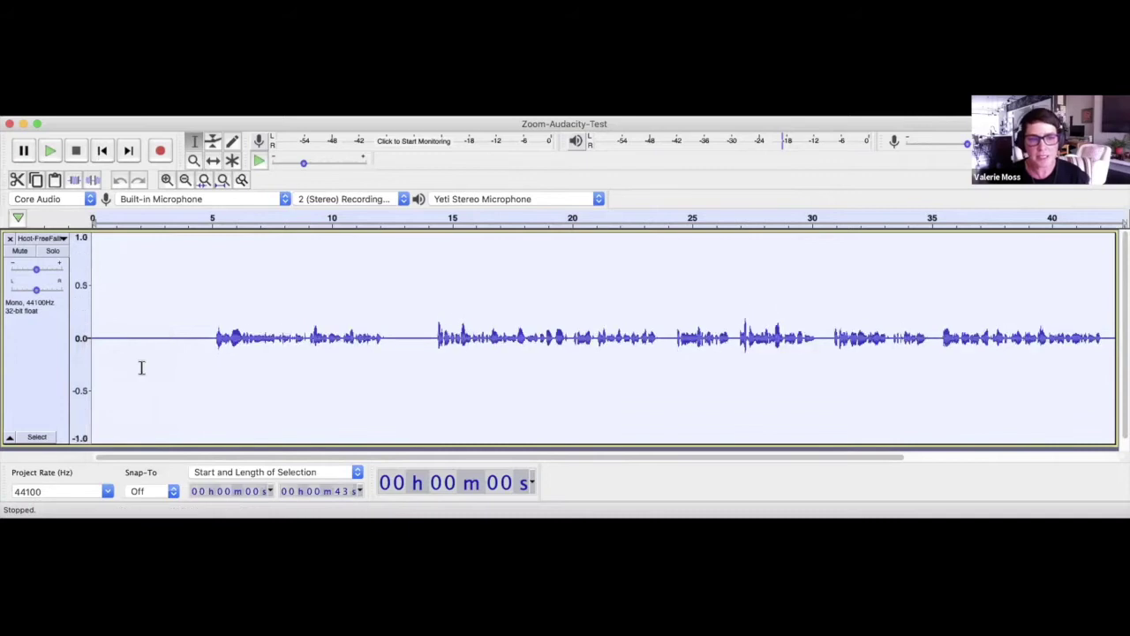
- Try the Half Wave display on the narration track
right_click(75, 339)
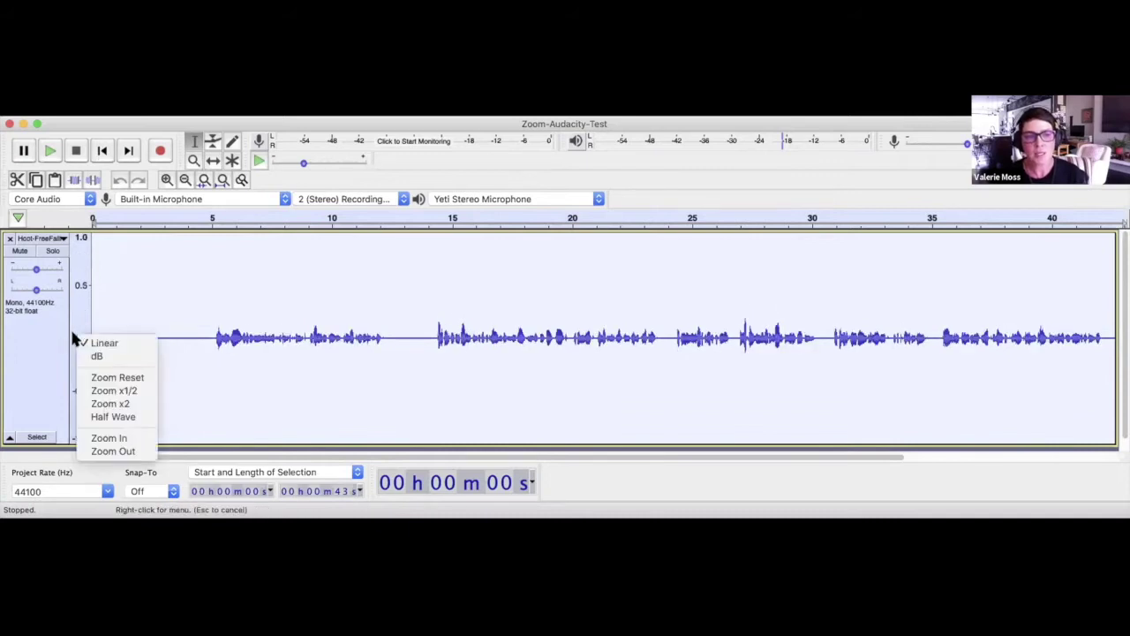
click(88, 417)
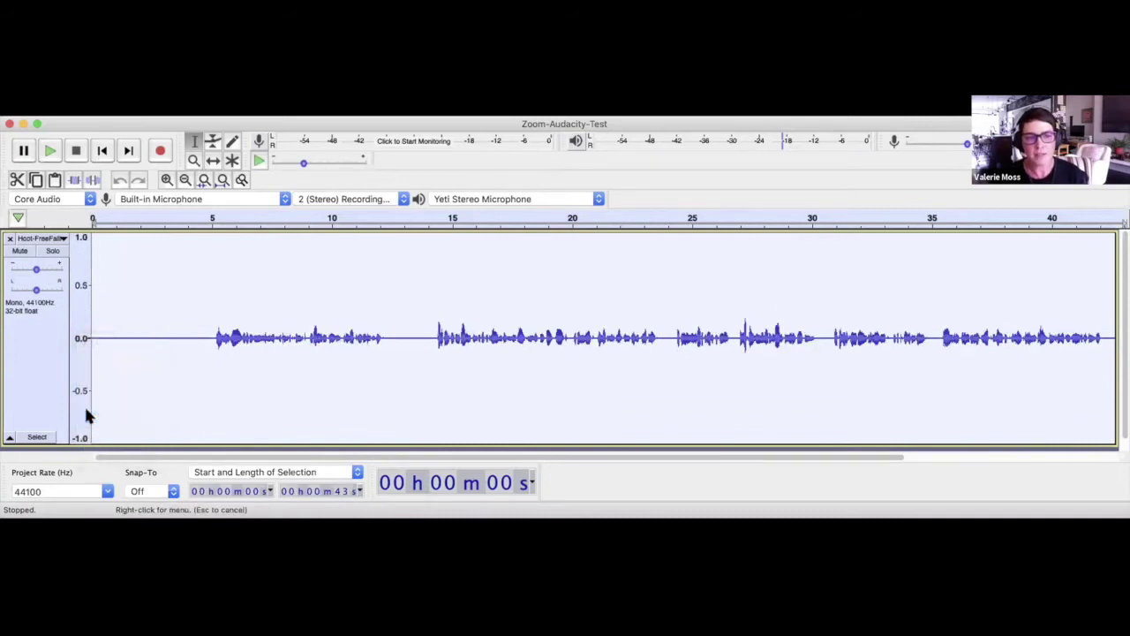
scroll(190, 344, down, 1)
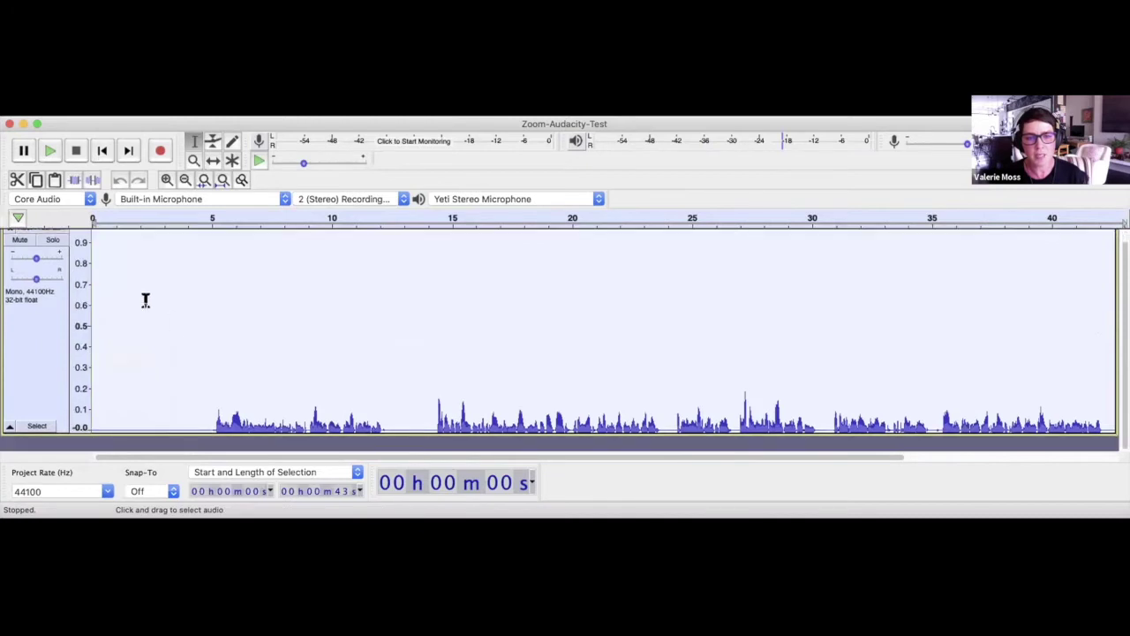
- Magnify the track's vertical amplitude scale with Zoom x2, and slightly reduce the track's height
right_click(73, 324)
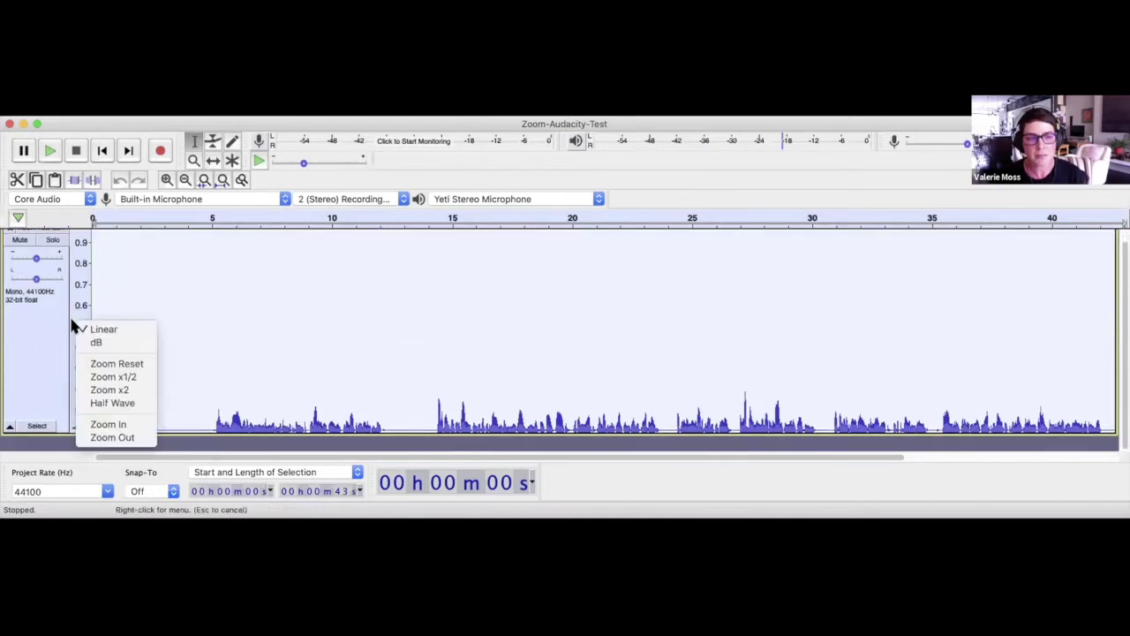
click(119, 389)
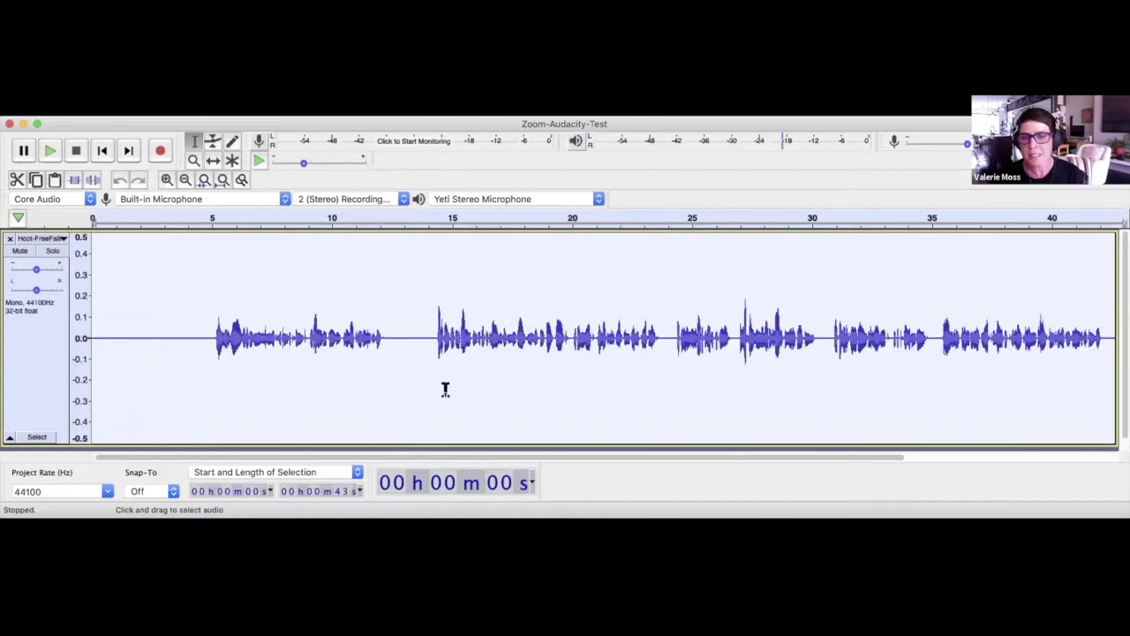
drag(594, 441, 596, 415)
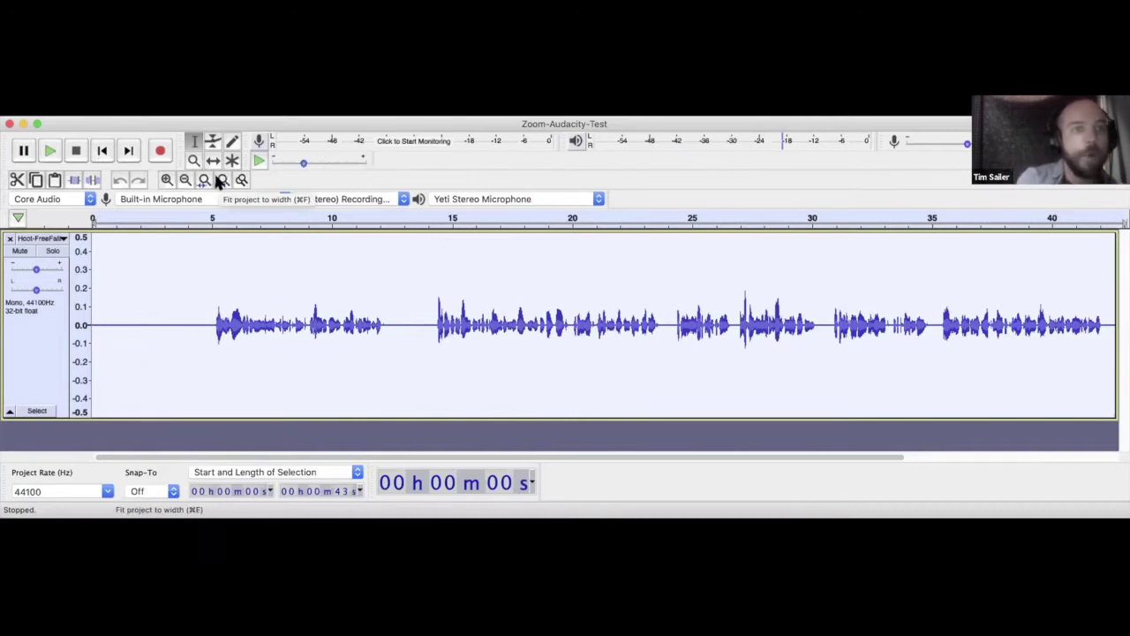
- Examine the waveform with the zoom toggle and by zooming the timeline in and out, and fit the project to the window width
click(242, 179)
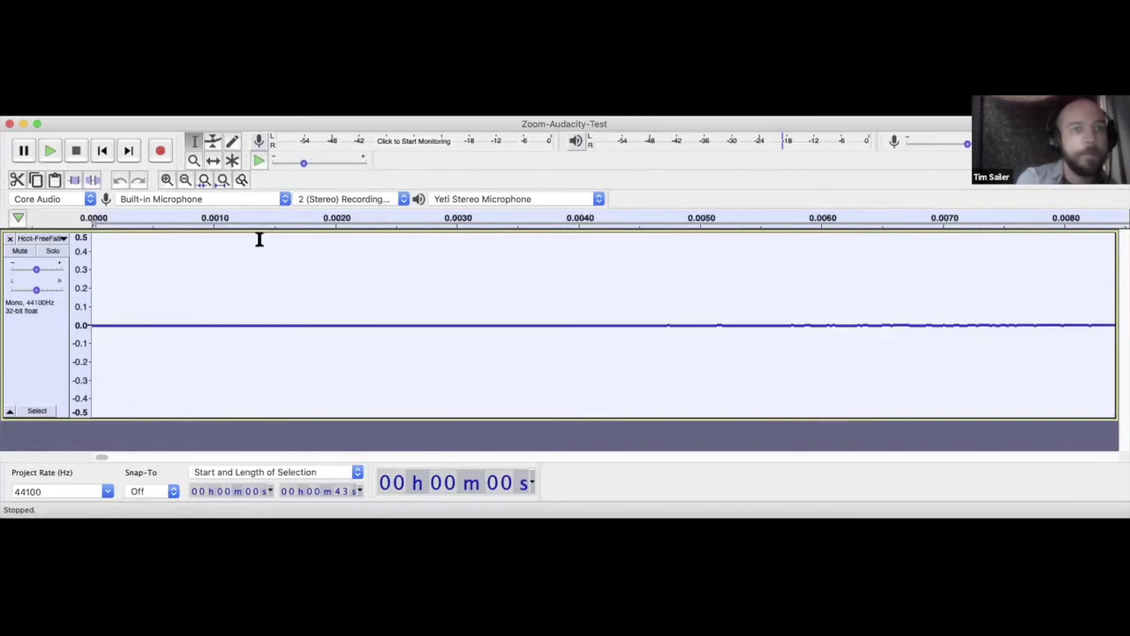
click(949, 249)
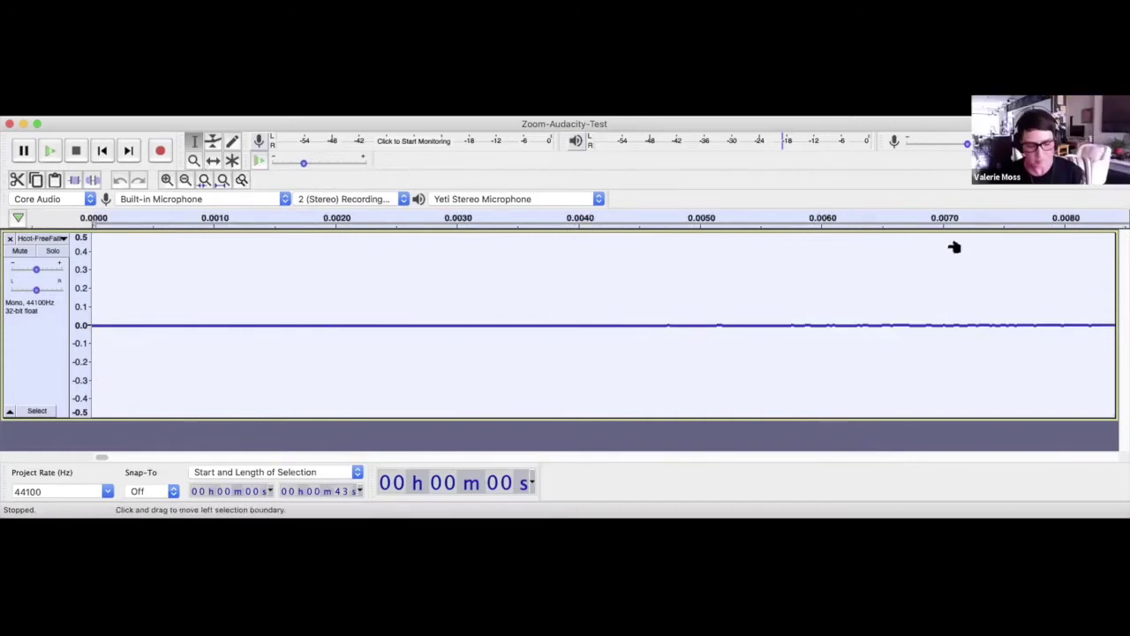
key(super+1)
key(super+1)
key(super+1)
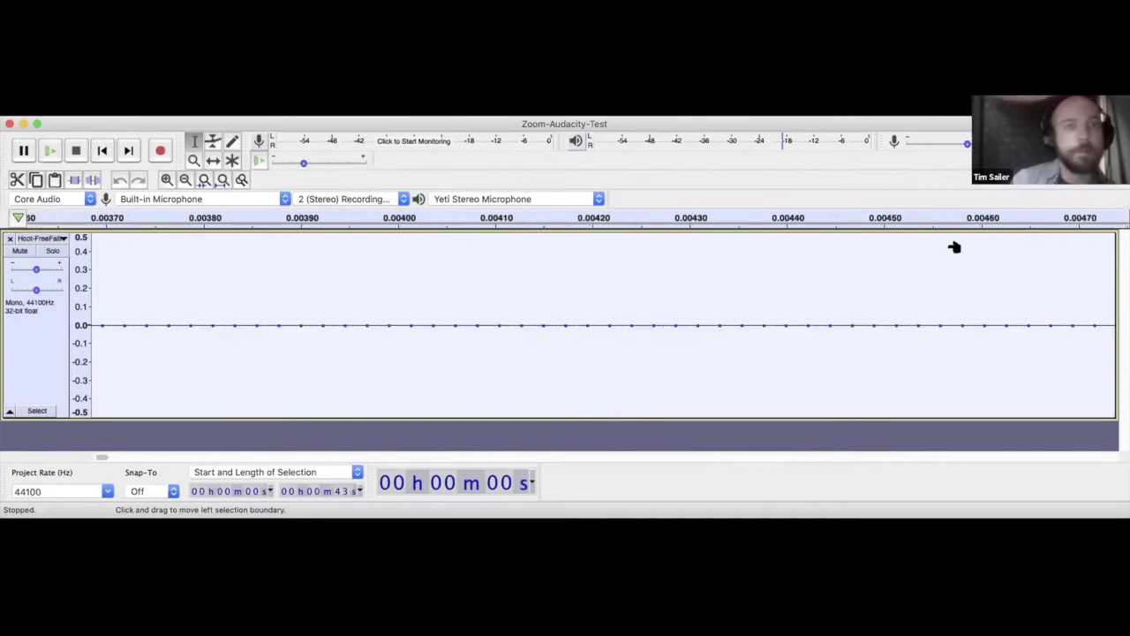
key(super+3)
key(super+3)
key(super+3)
key(super+3)
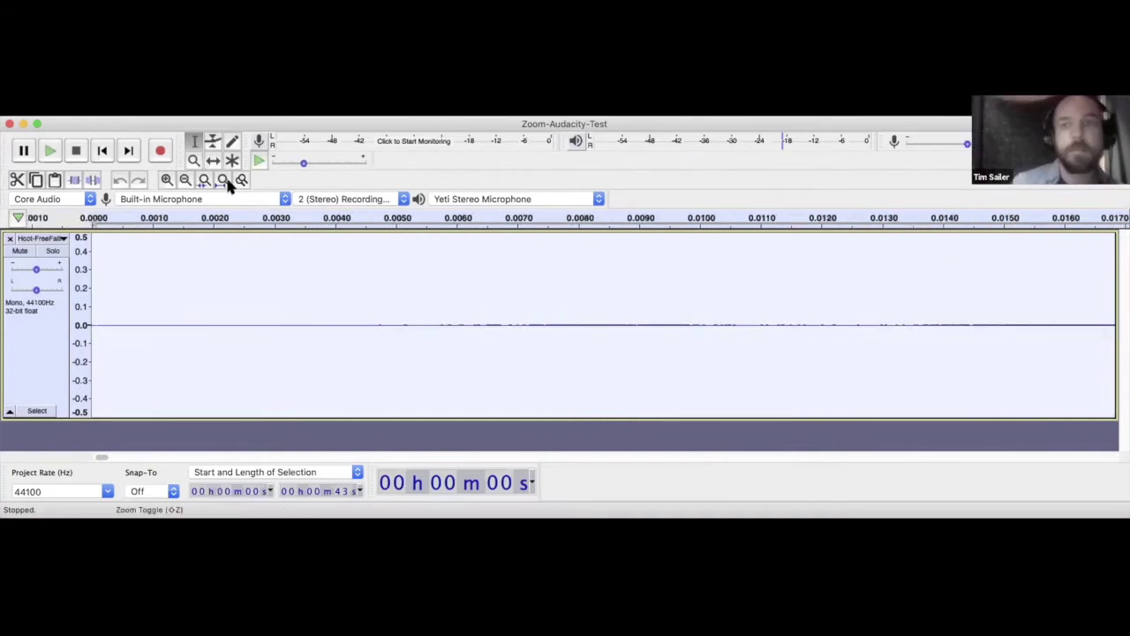
click(222, 179)
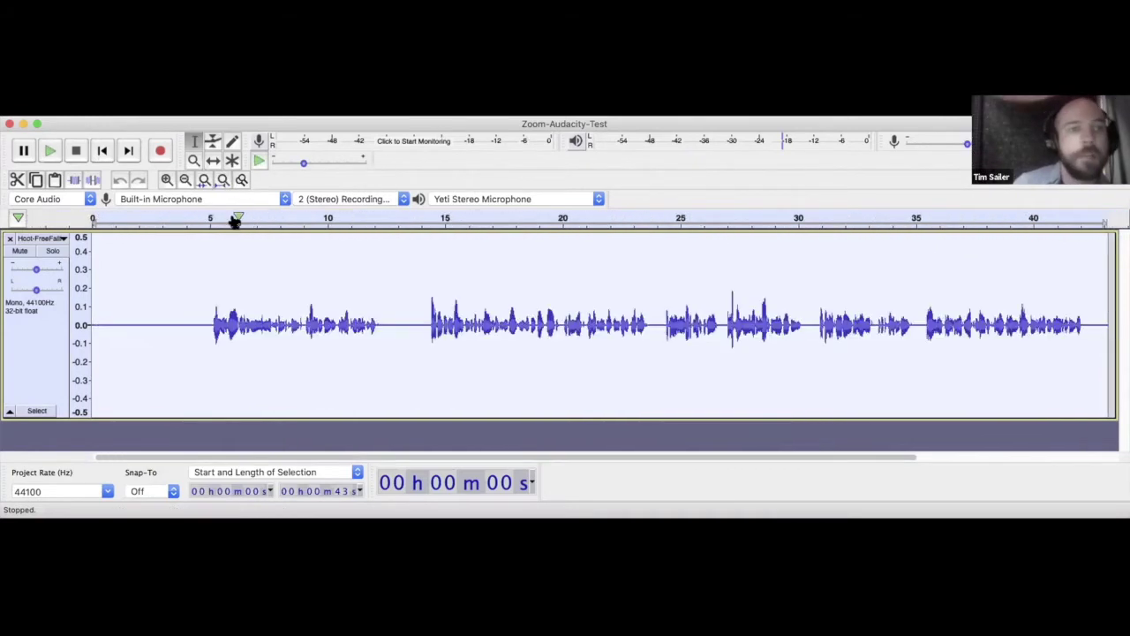
- Zoom the timeline in one level and place the cursor in the waveform at about 15 seconds
click(167, 179)
click(272, 323)
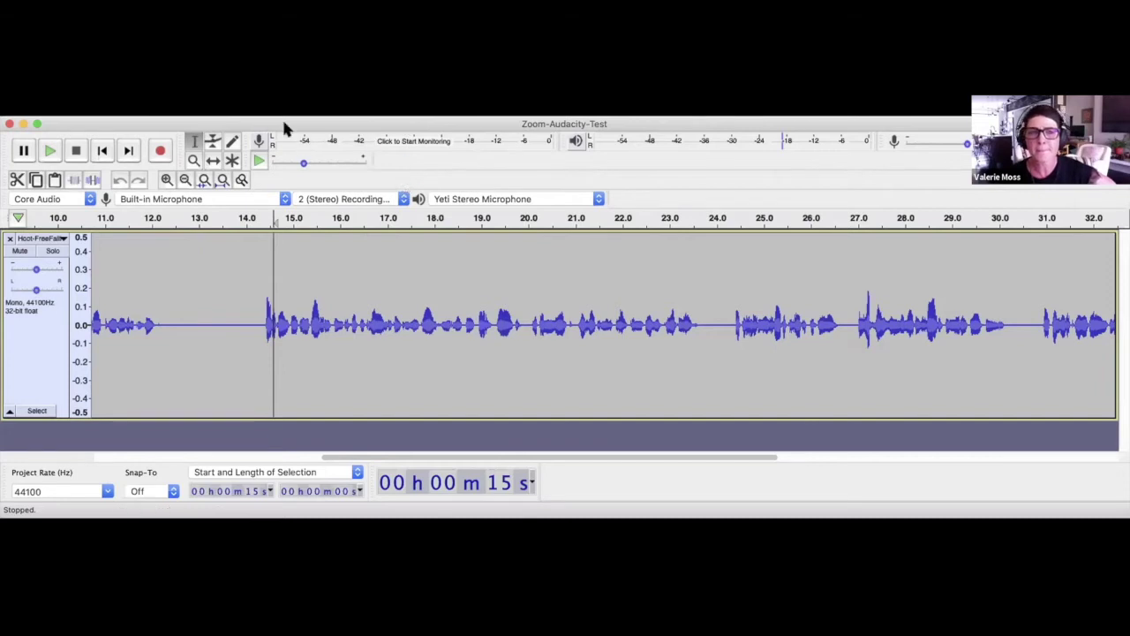
drag(237, 118, 236, 149)
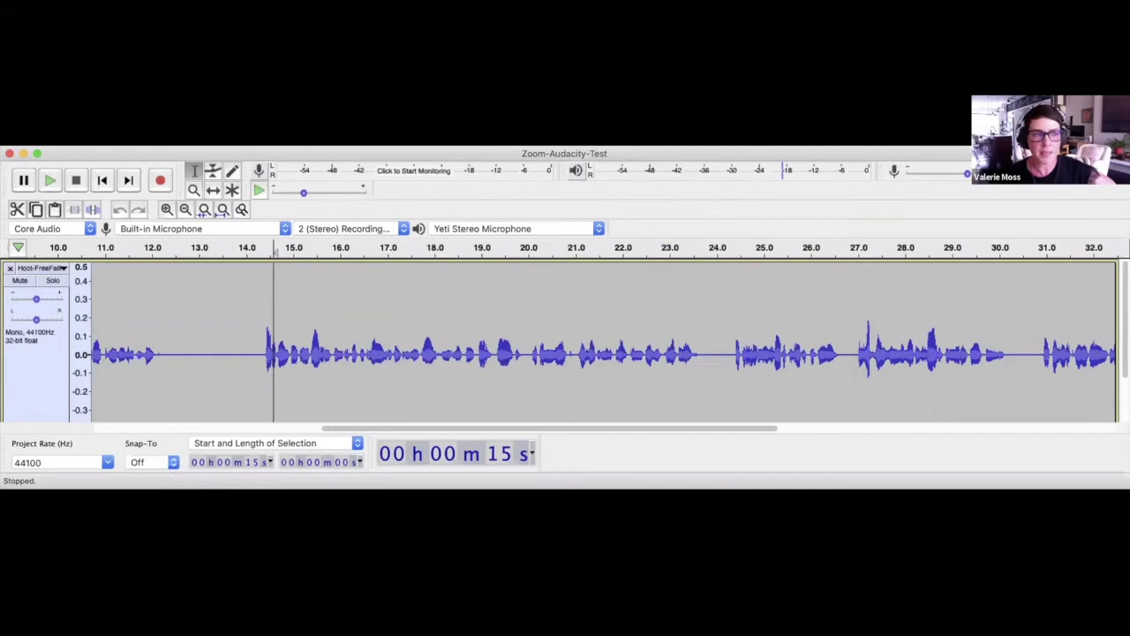
key(super+Tab)
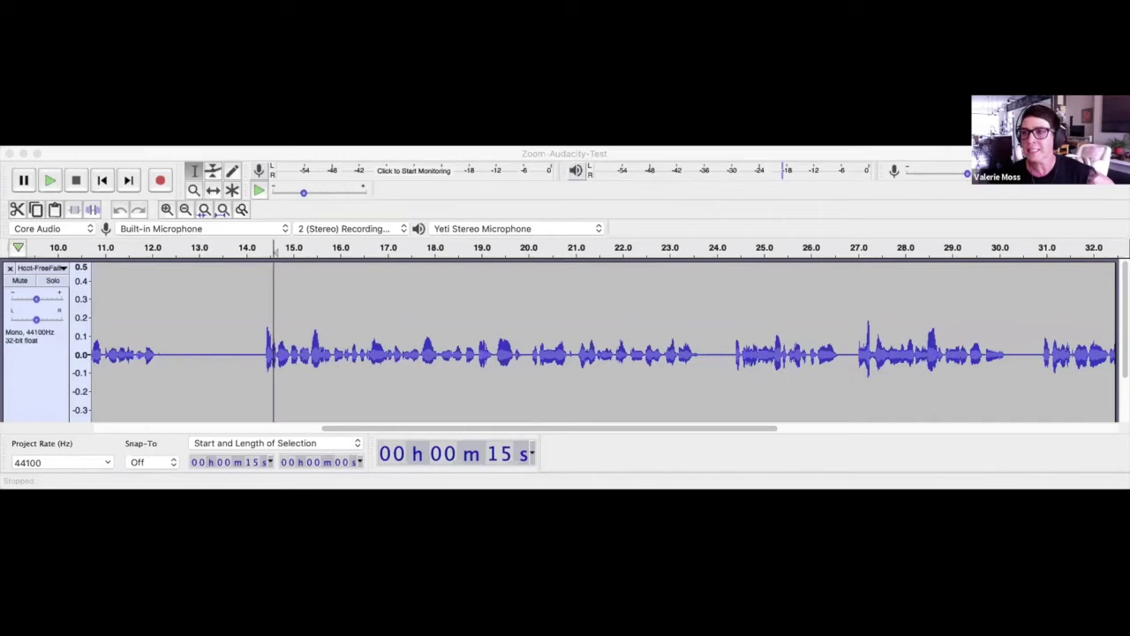
click(459, 152)
- Select the entire track, open the Limiter effect, and set its limit to -3 dB
click(33, 379)
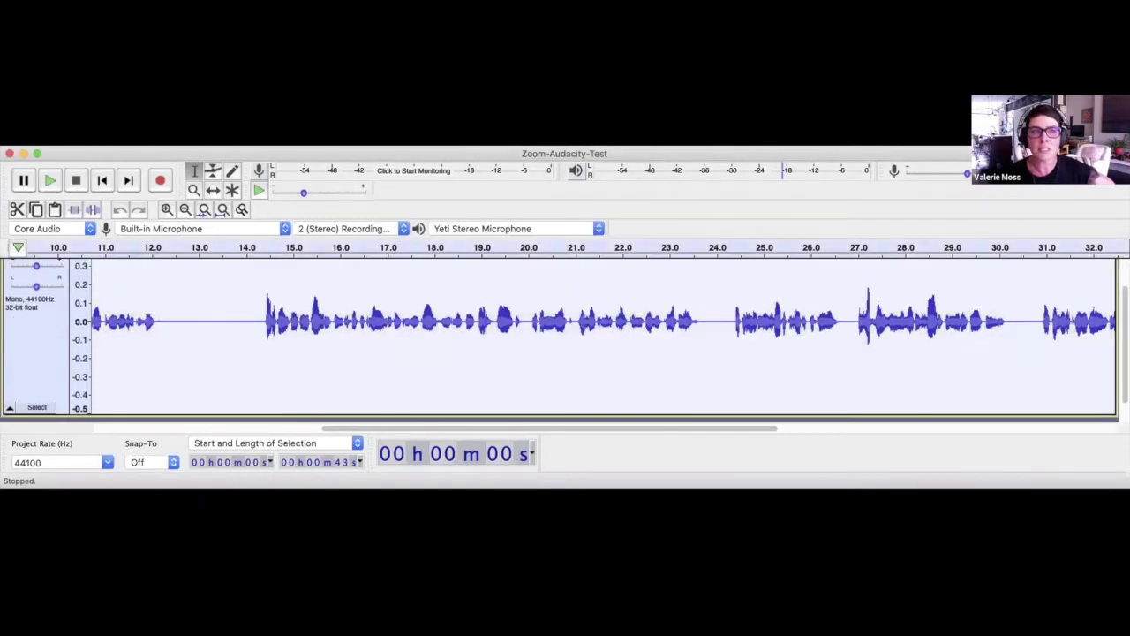
click(2, 57)
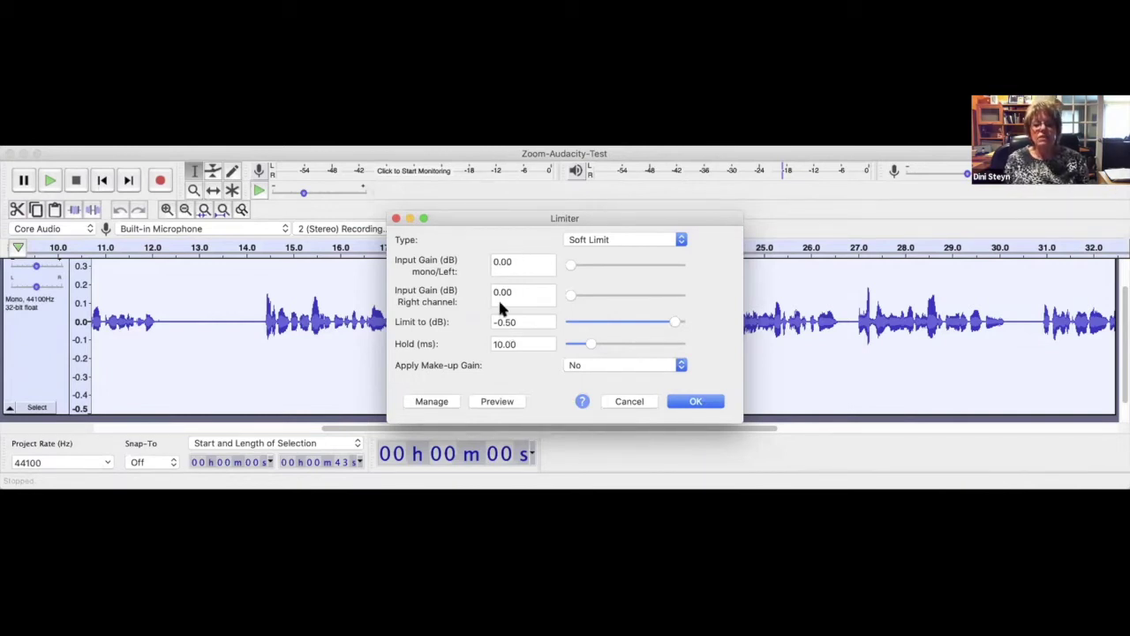
click(521, 261)
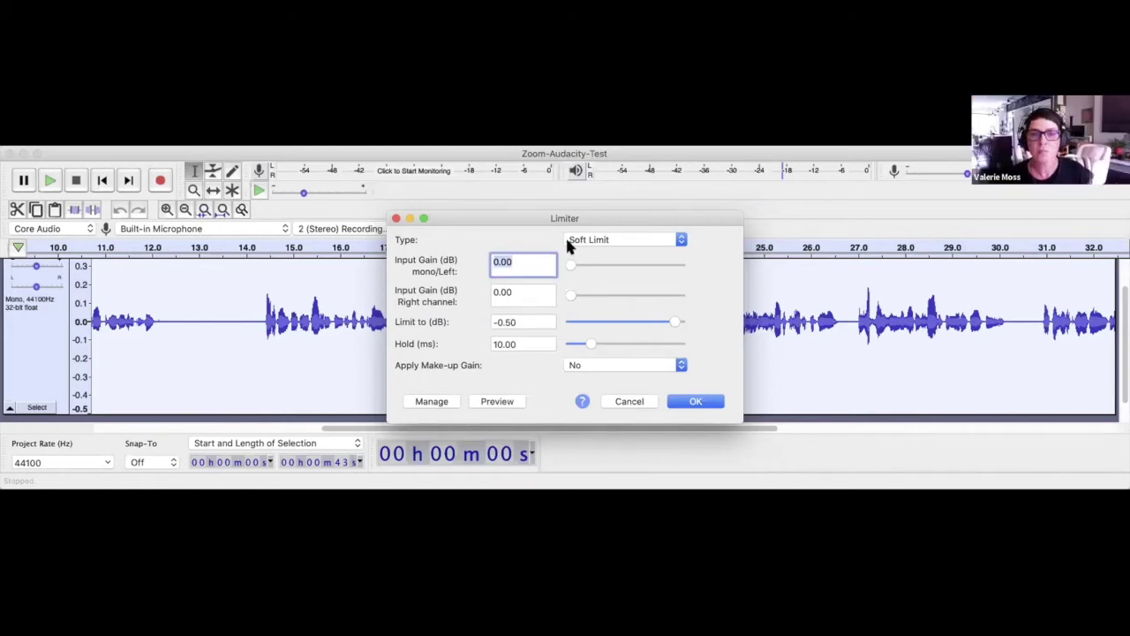
click(504, 322)
text(-3)
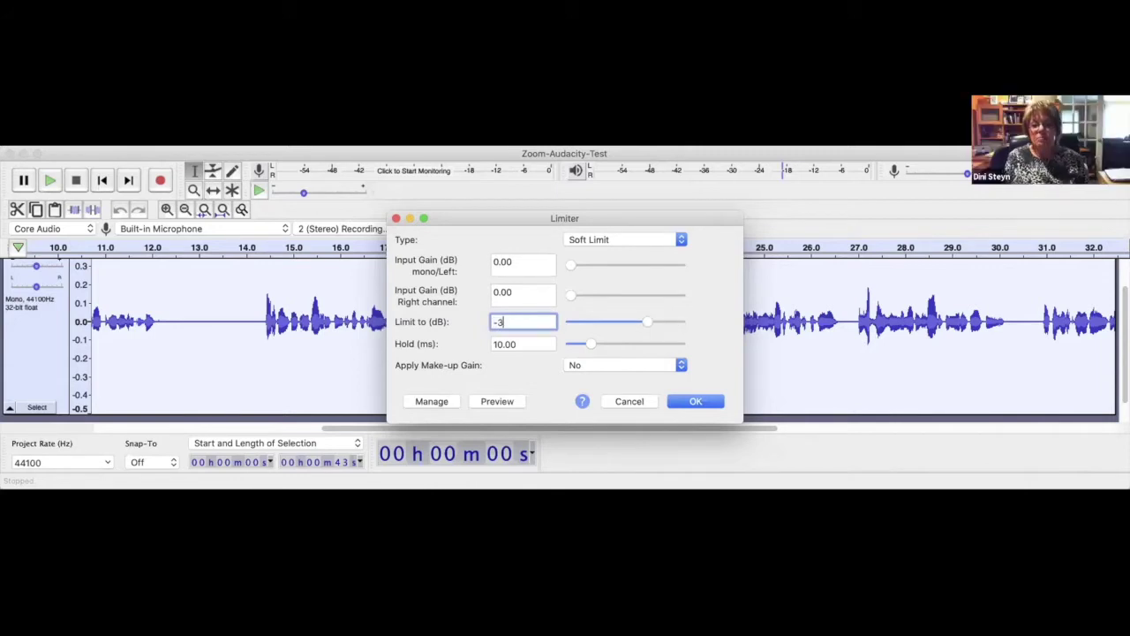
key(Tab)
- Set the Limiter's mono/left input gain to 1.00 dB and apply the effect to the track
click(499, 258)
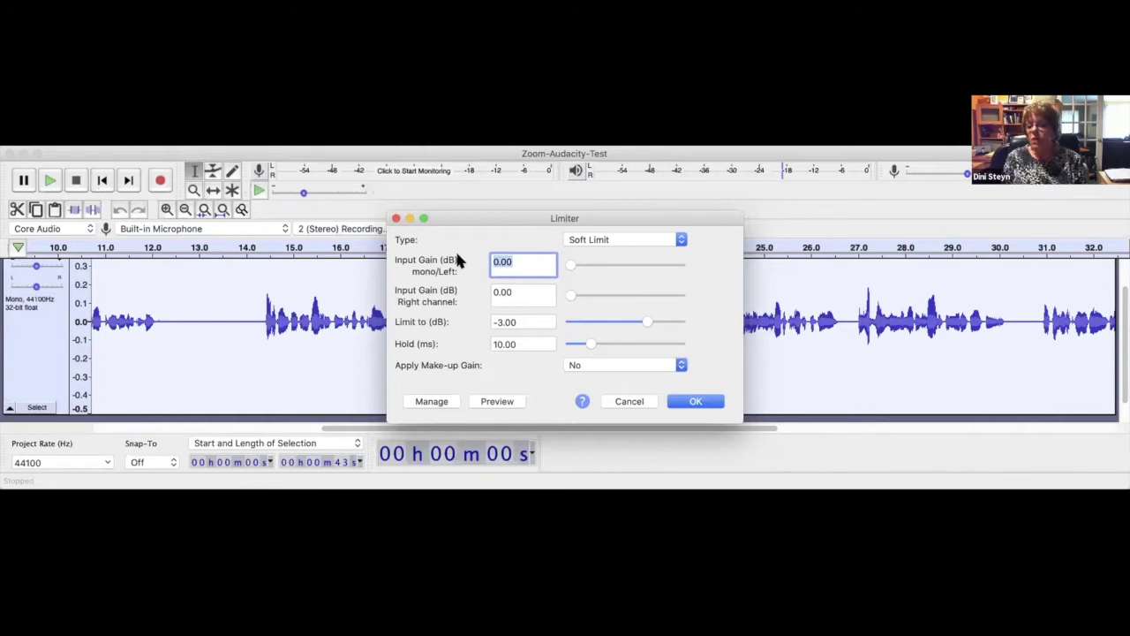
text(1)
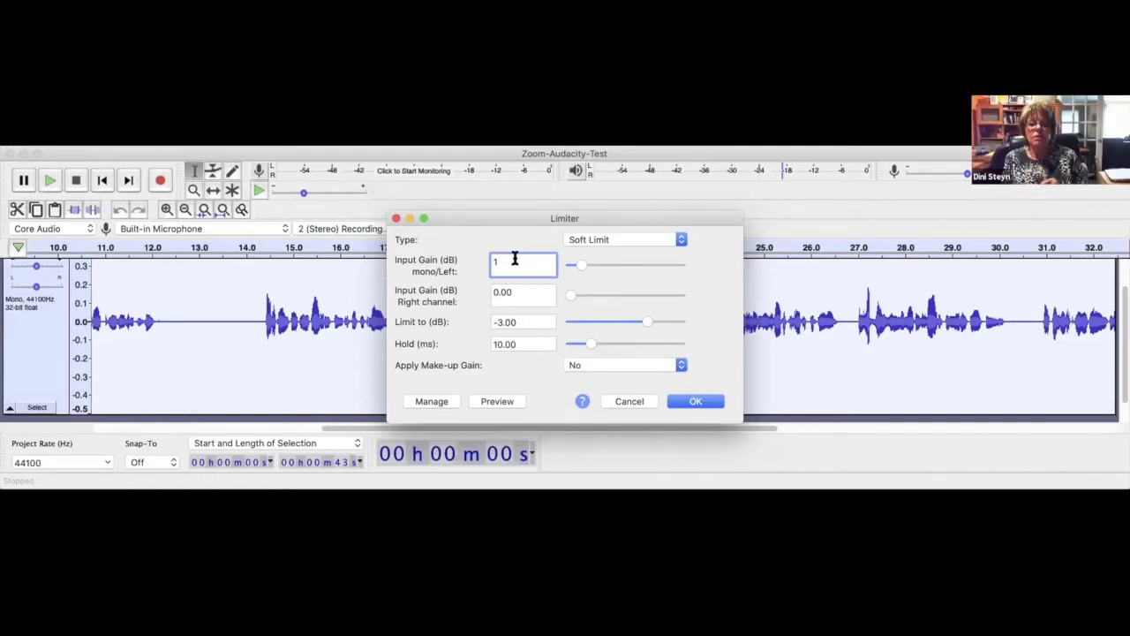
text(.00)
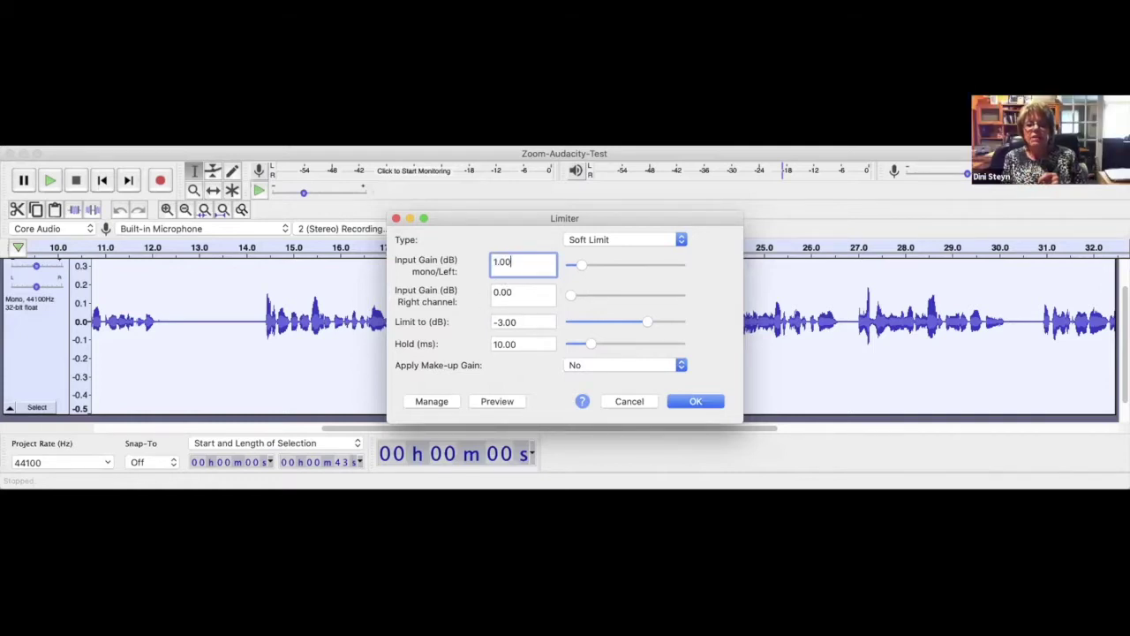
click(525, 292)
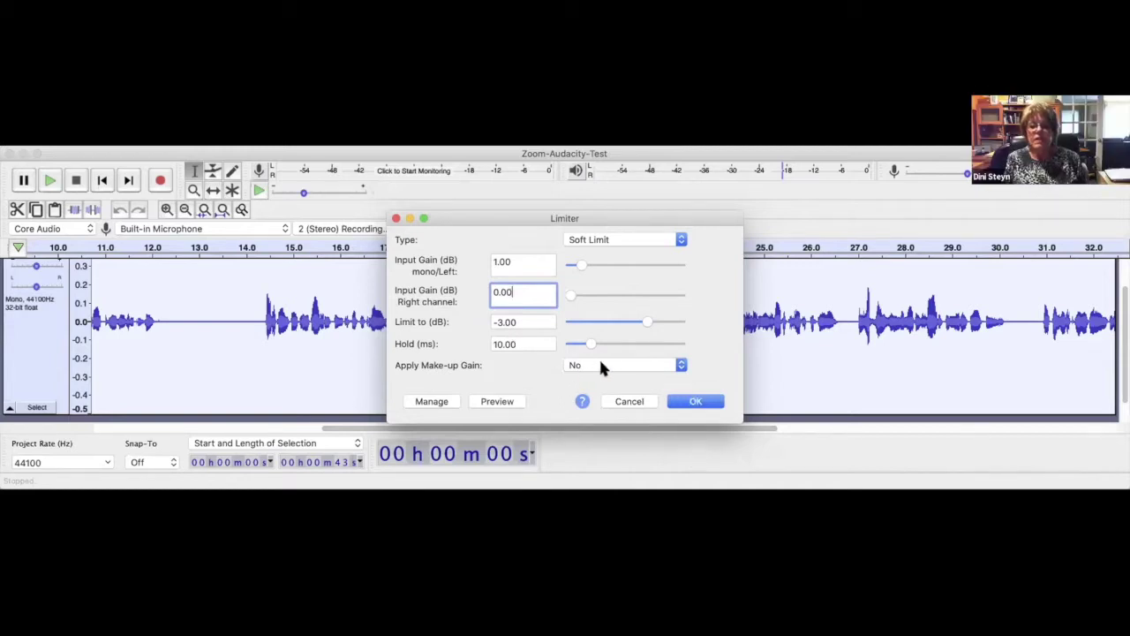
click(690, 402)
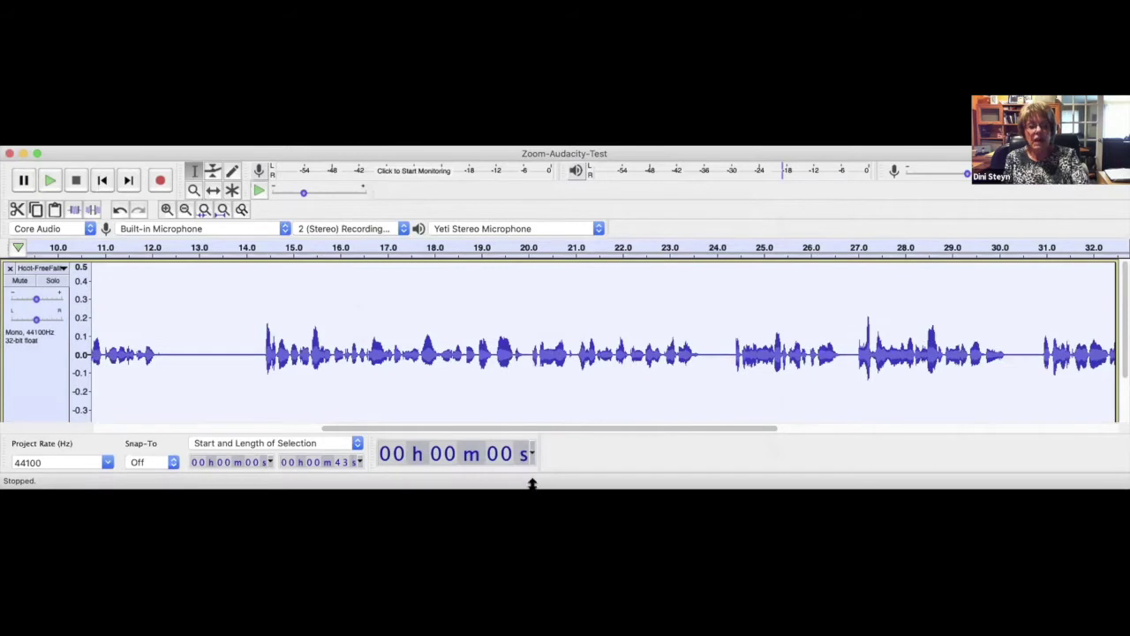
- Enlarge the program window vertically and reduce the track's height
drag(533, 486, 532, 521)
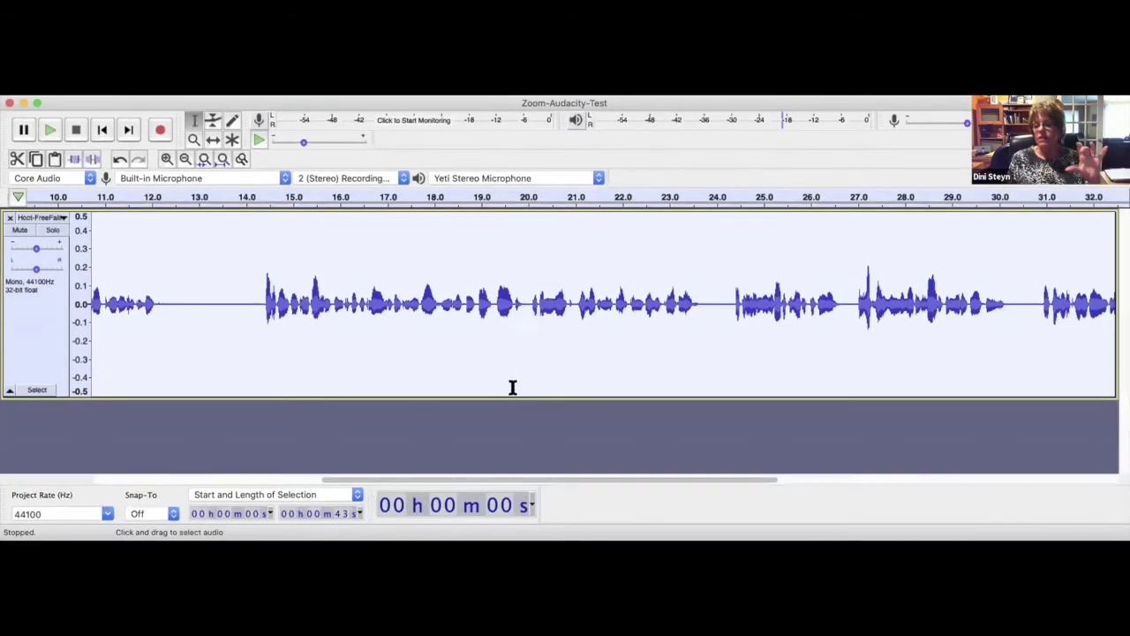
drag(512, 389, 518, 362)
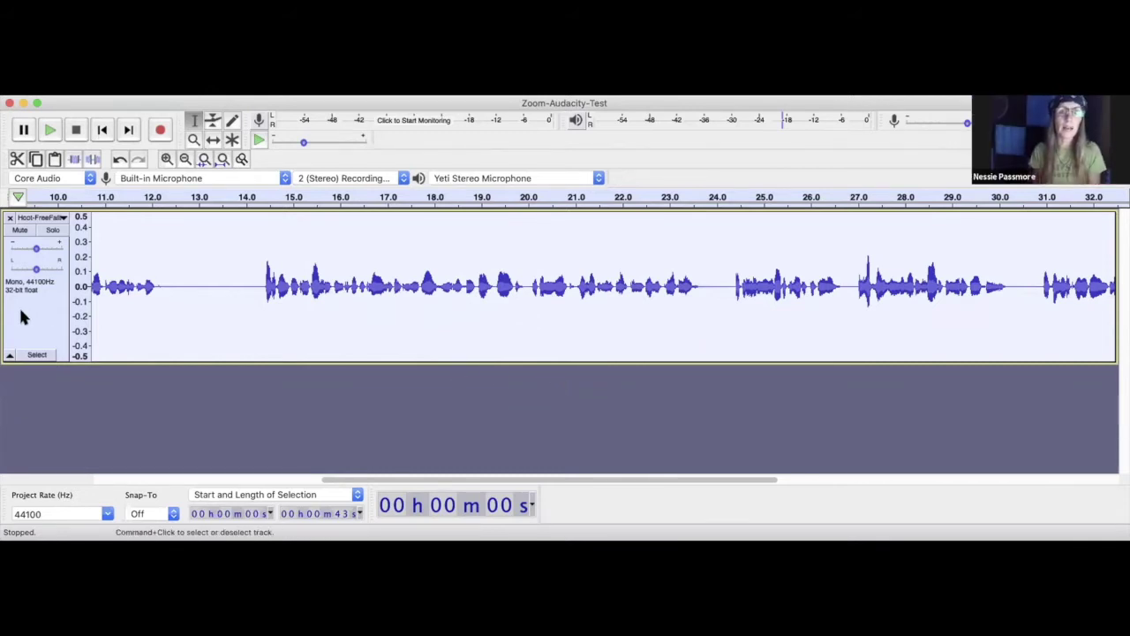
- Run ACX Check on the whole selected track and close the report
click(51, 216)
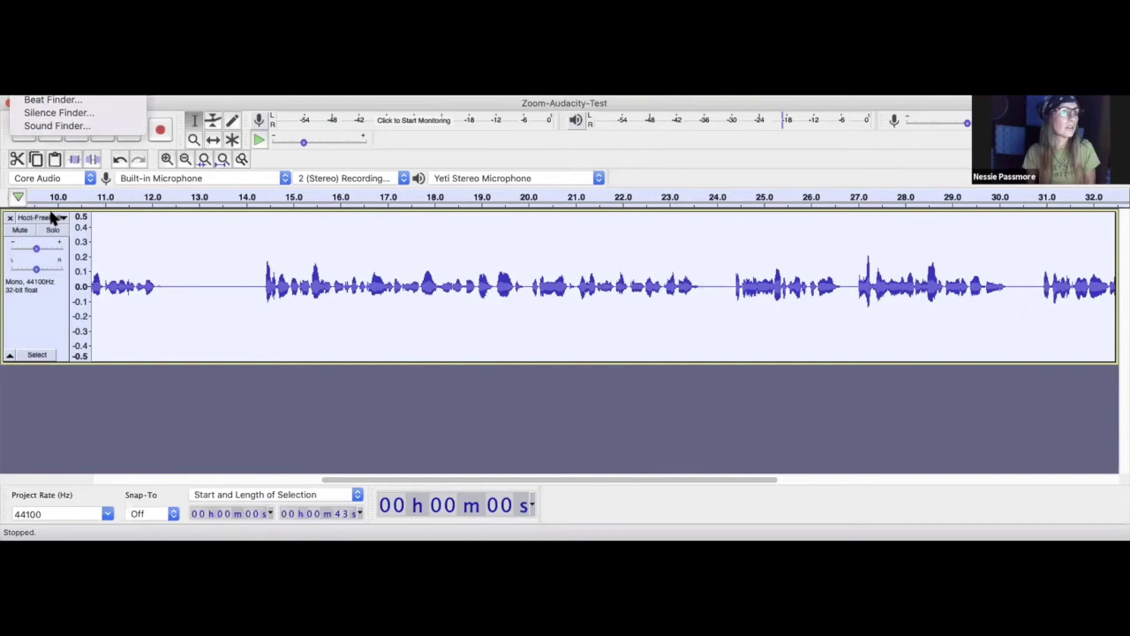
click(48, 86)
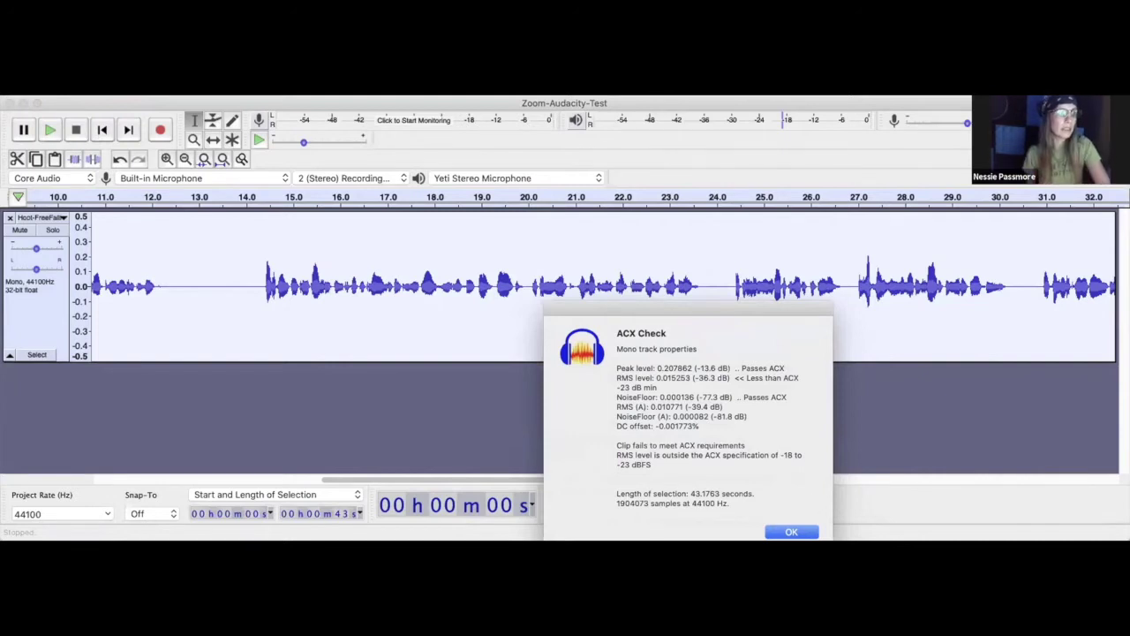
key(Return)
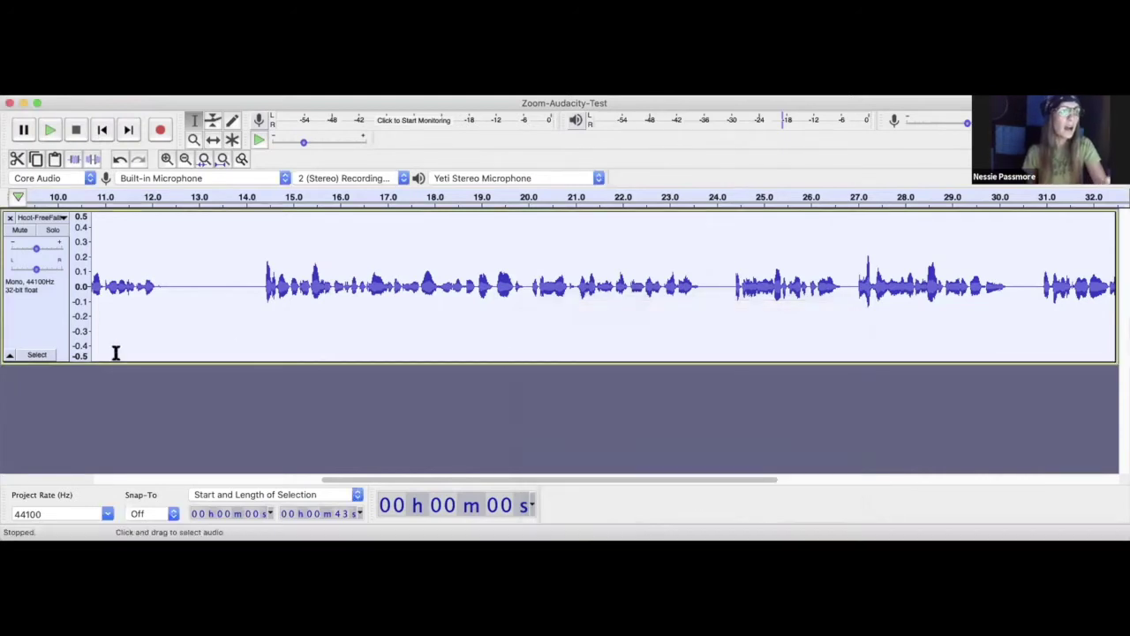
click(18, 93)
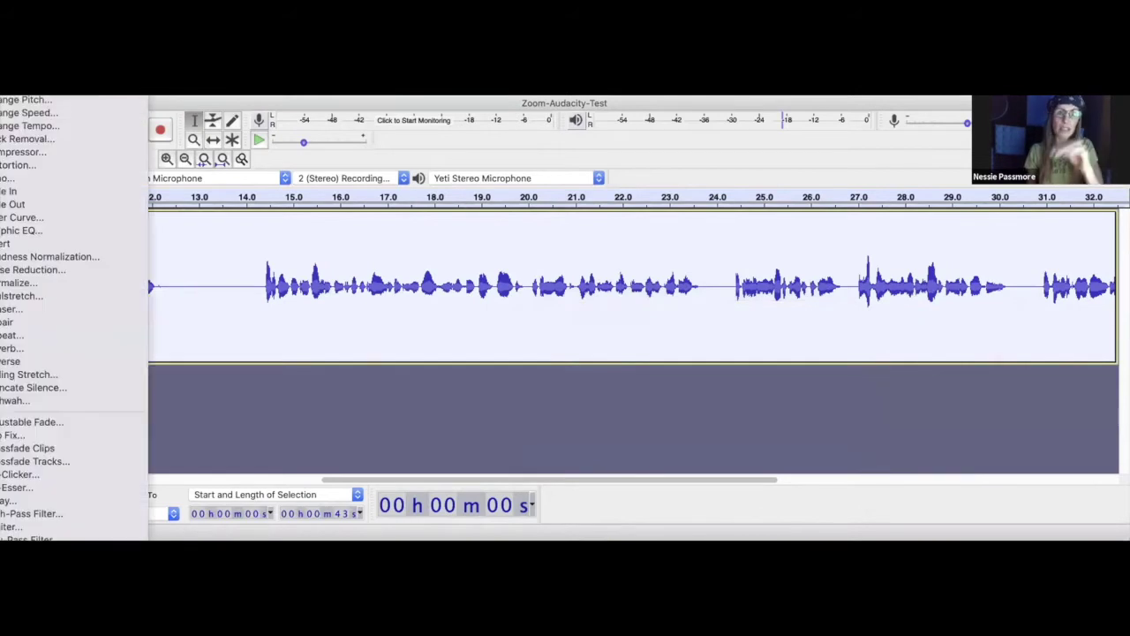
click(18, 526)
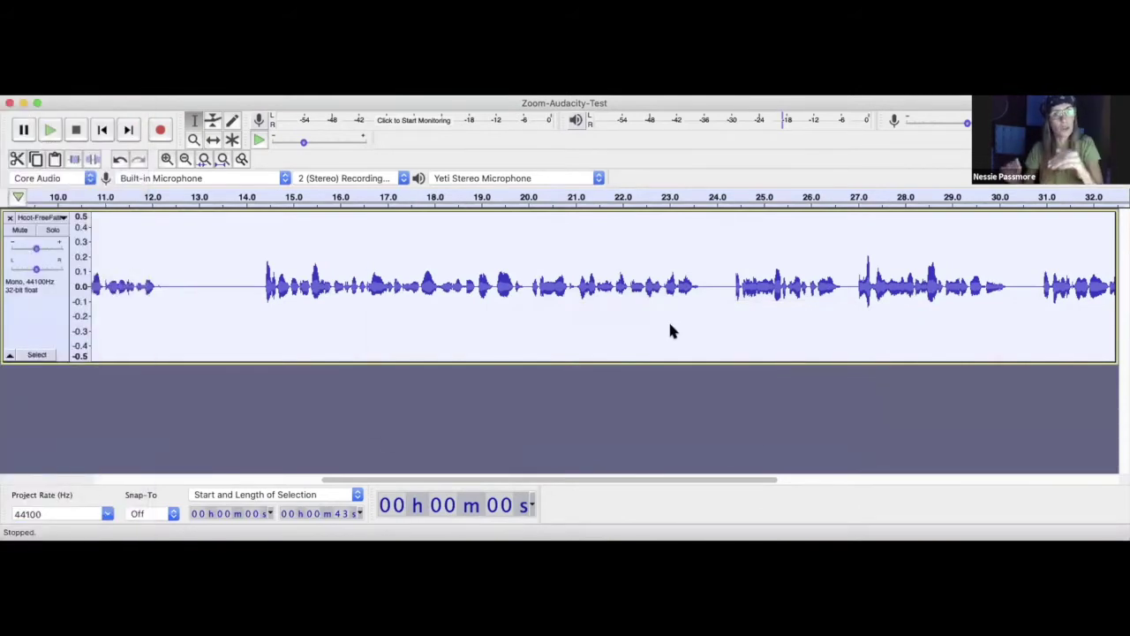
click(521, 260)
key(BackSpace)
text(.320)
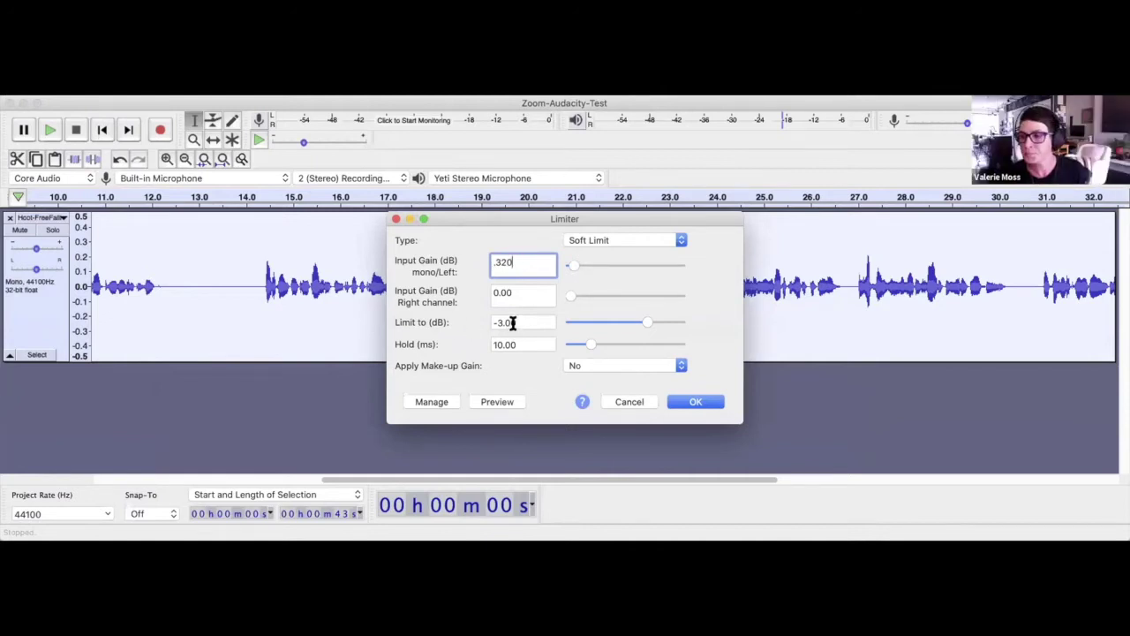
click(624, 399)
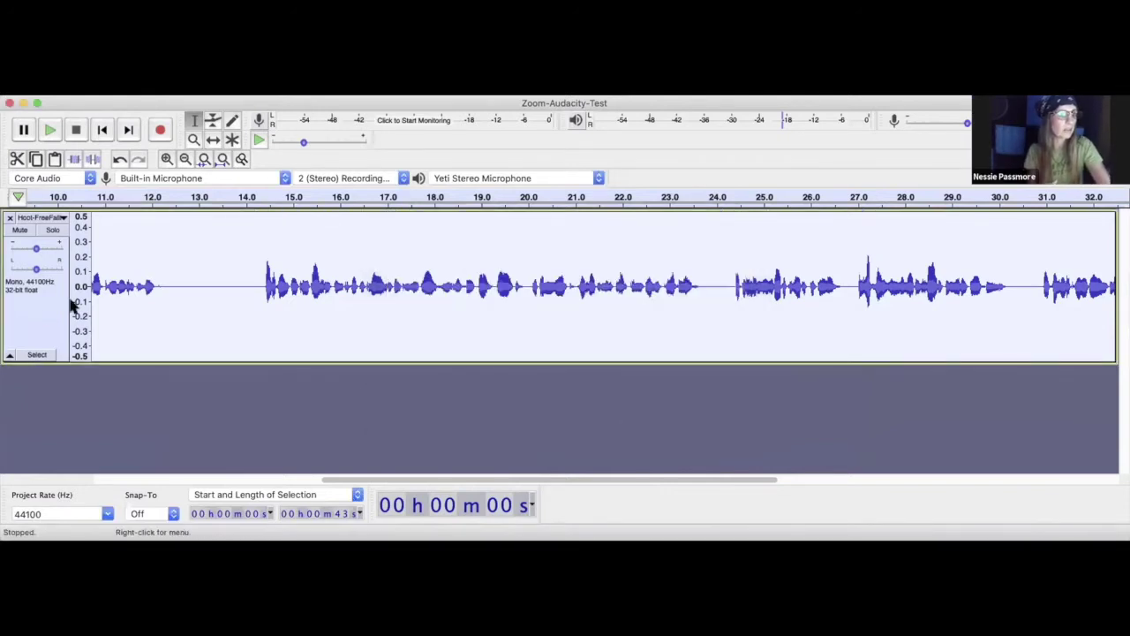
- Apply the Limiter to the track with the mono/left input gain set to 1.00 dB and the limit at -3.00 dB
click(26, 88)
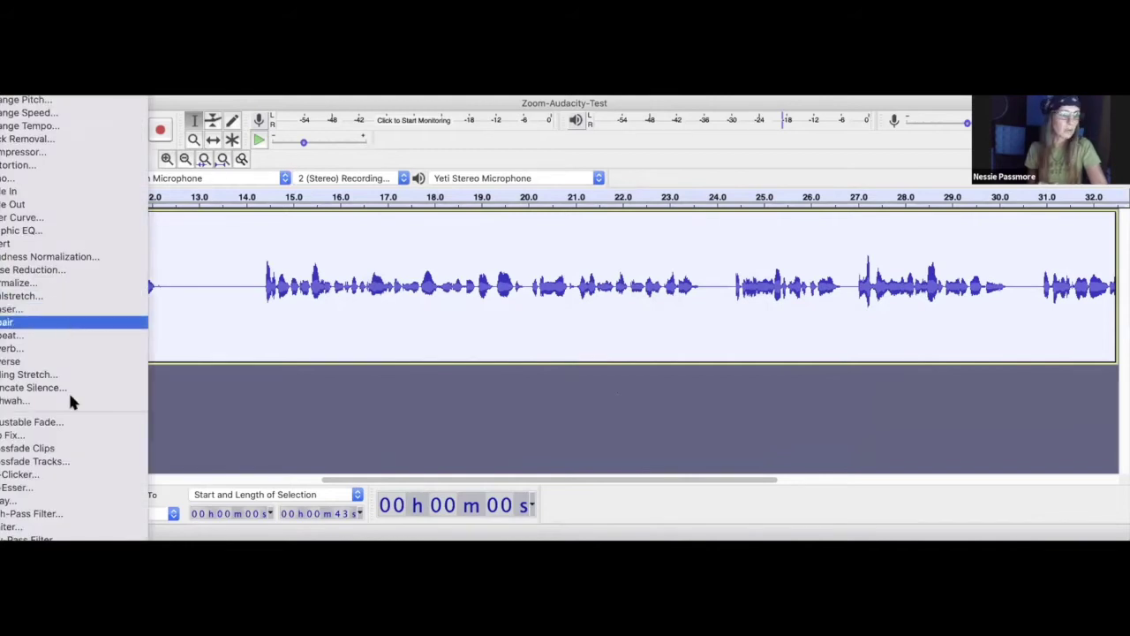
click(79, 526)
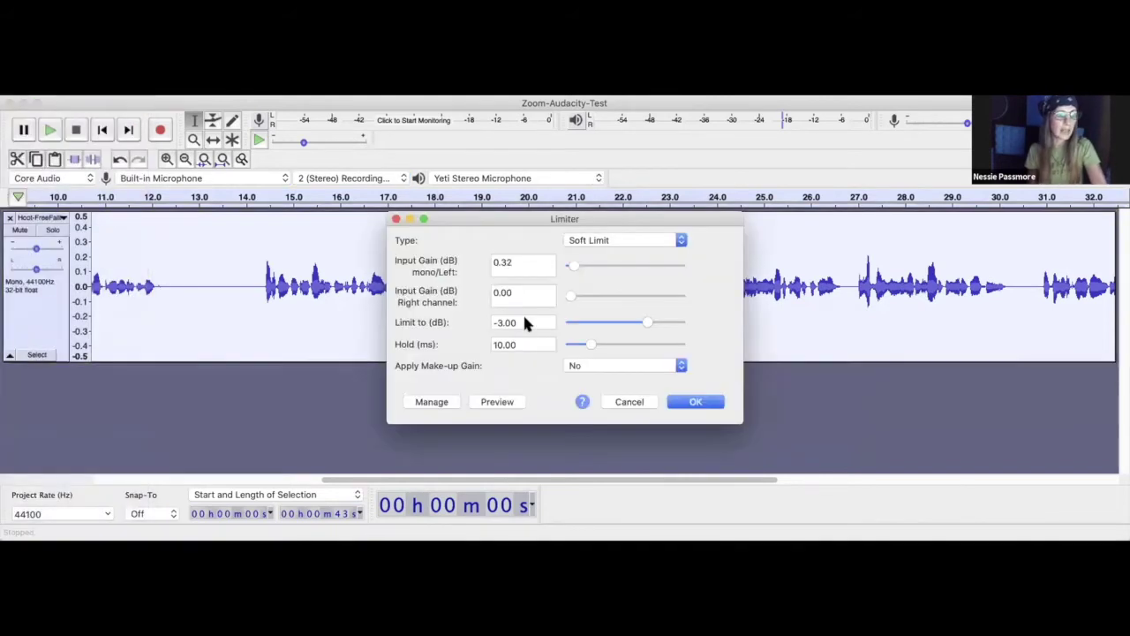
double_click(523, 262)
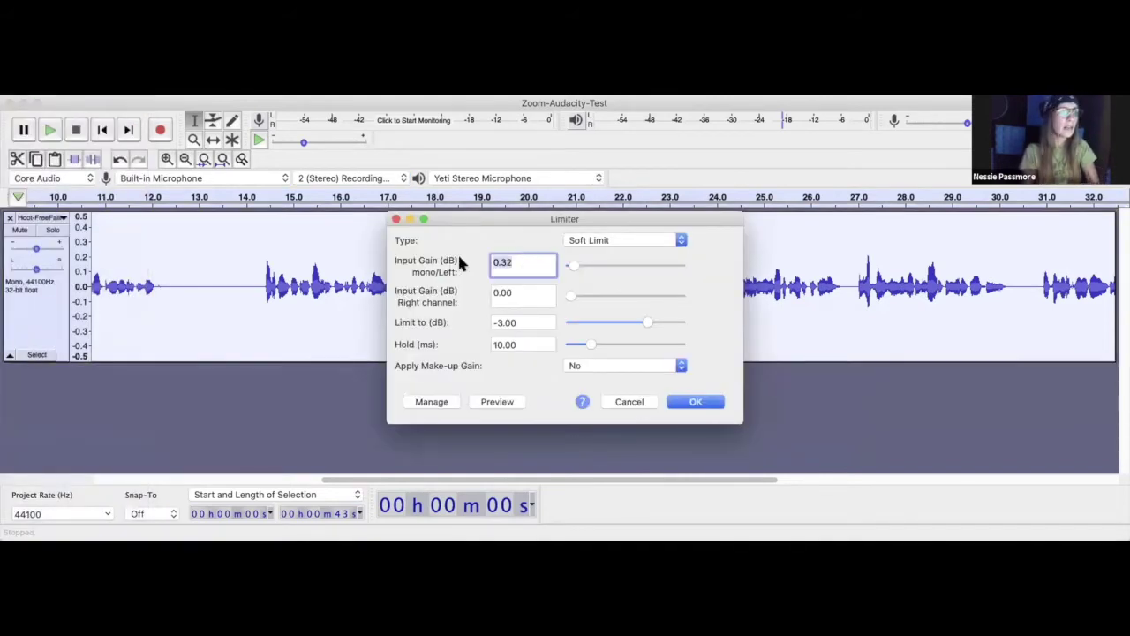
text(1)
click(535, 292)
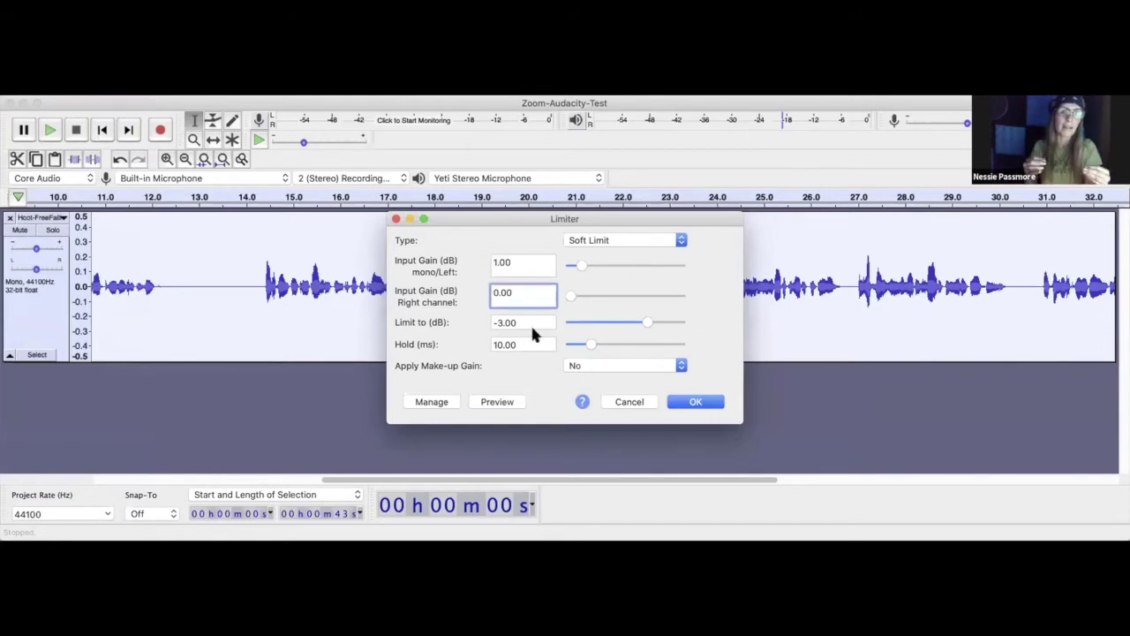
click(698, 403)
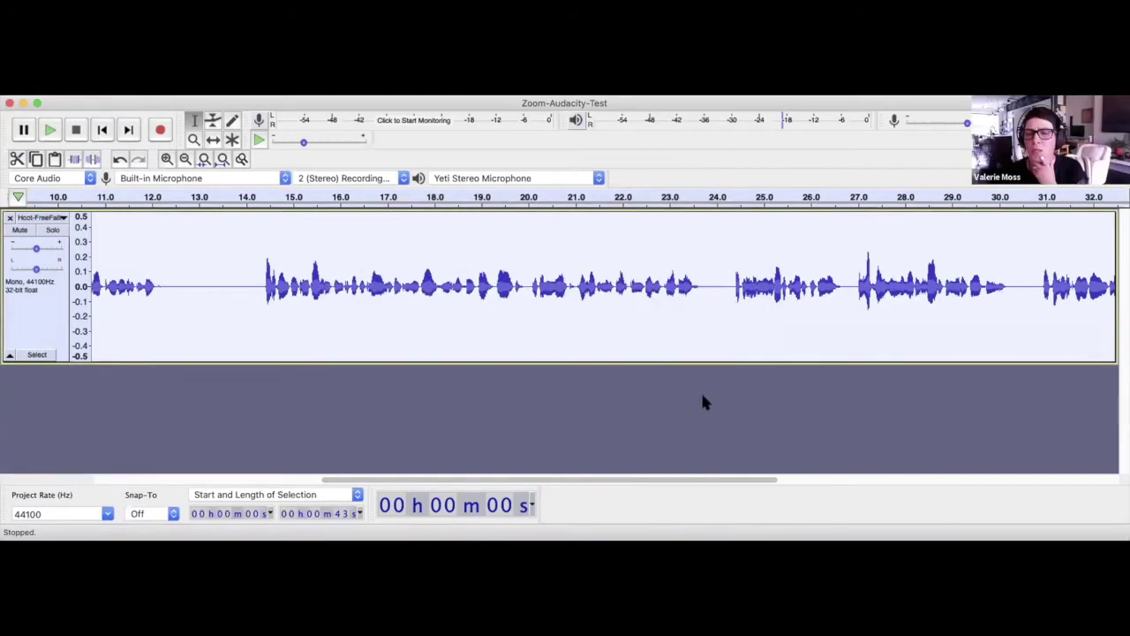
- Apply the Compressor to the whole track with a -23 dB threshold, -60 dB noise floor and 2:1 ratio
click(370, 148)
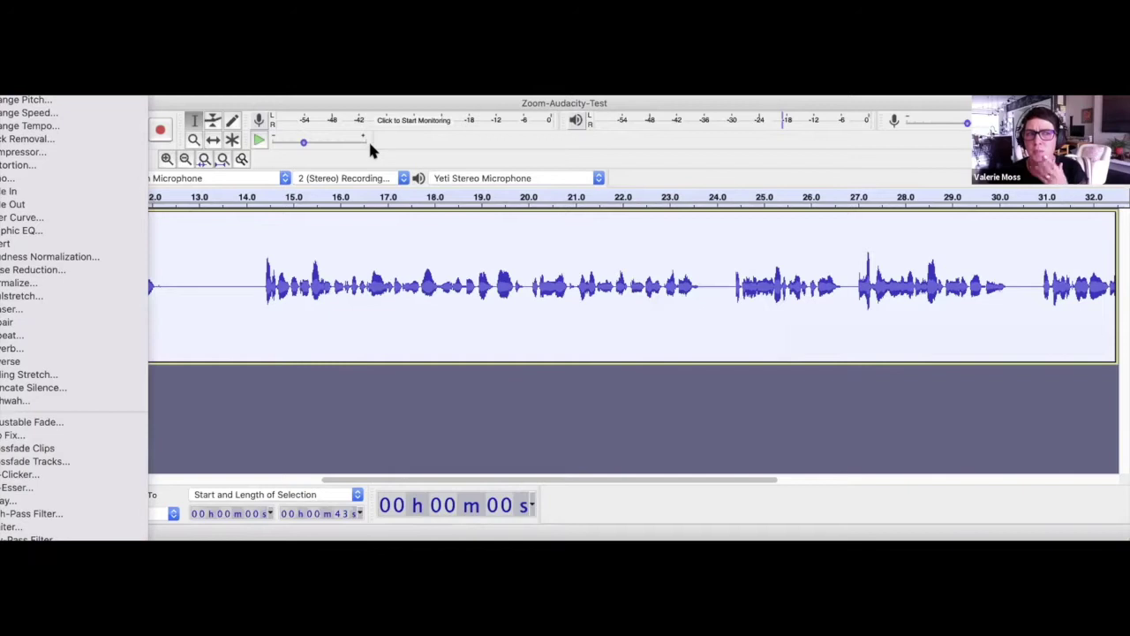
click(25, 152)
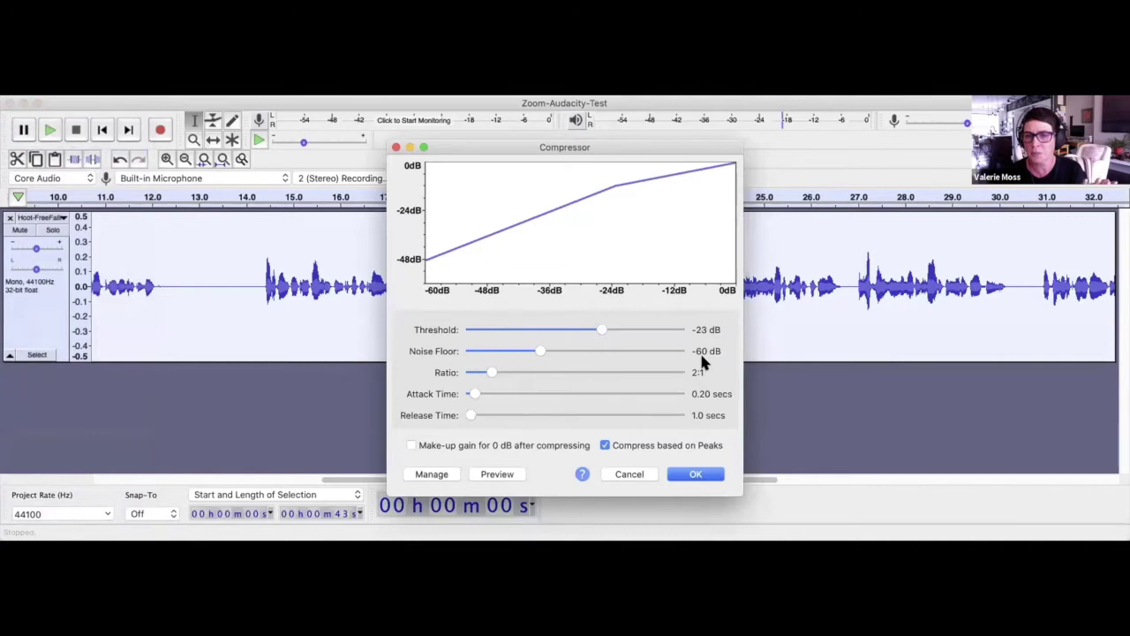
click(681, 476)
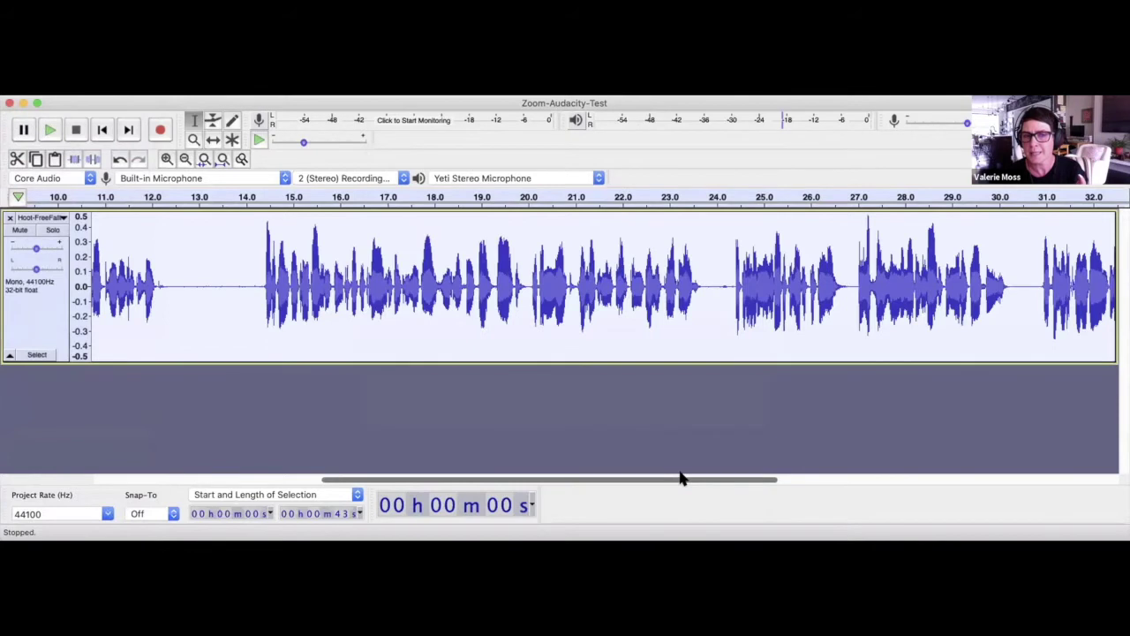
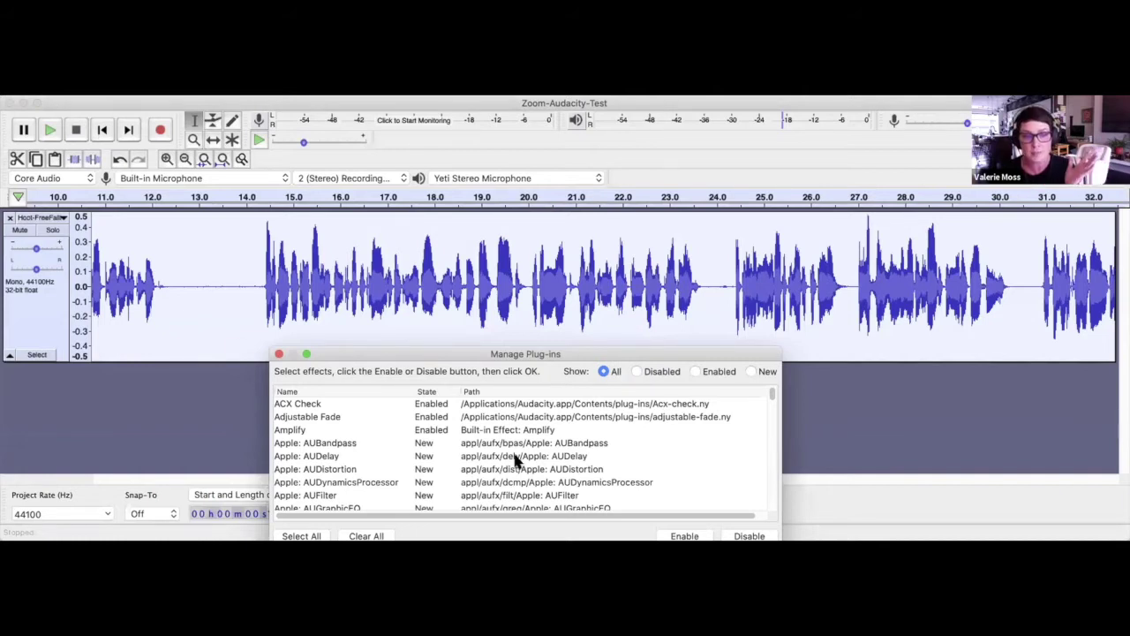
- Highlight the ACX Check entry in the plug-in manager and close the manager
click(560, 405)
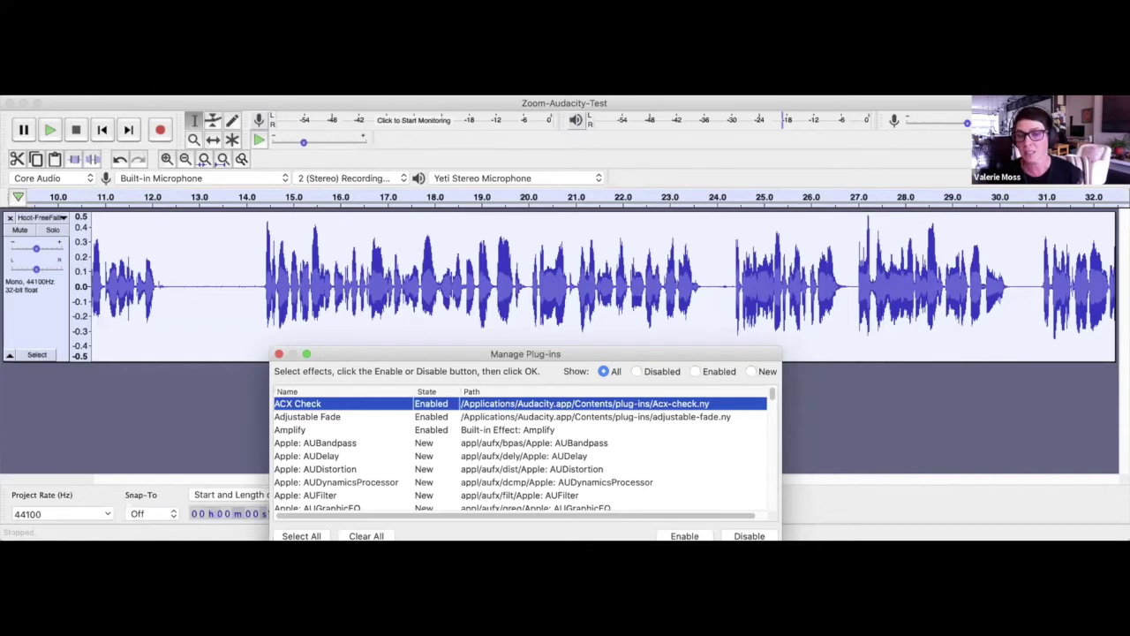
key(Return)
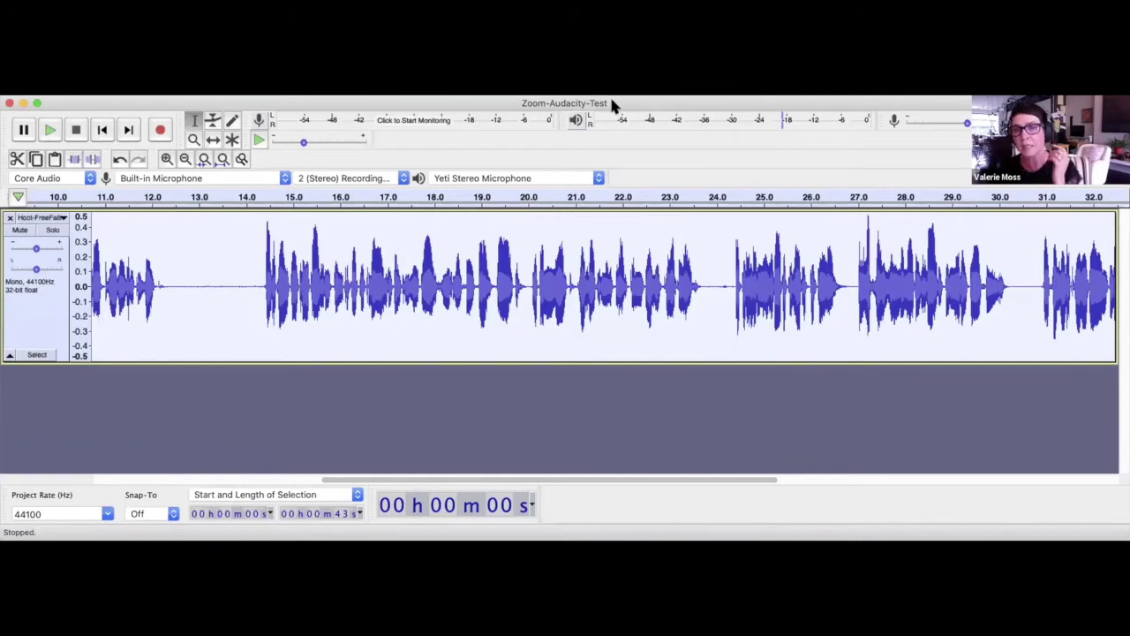
- Select the silent pause from about 12.25 to 14.4 seconds and capture it as the Noise Reduction profile
click(197, 277)
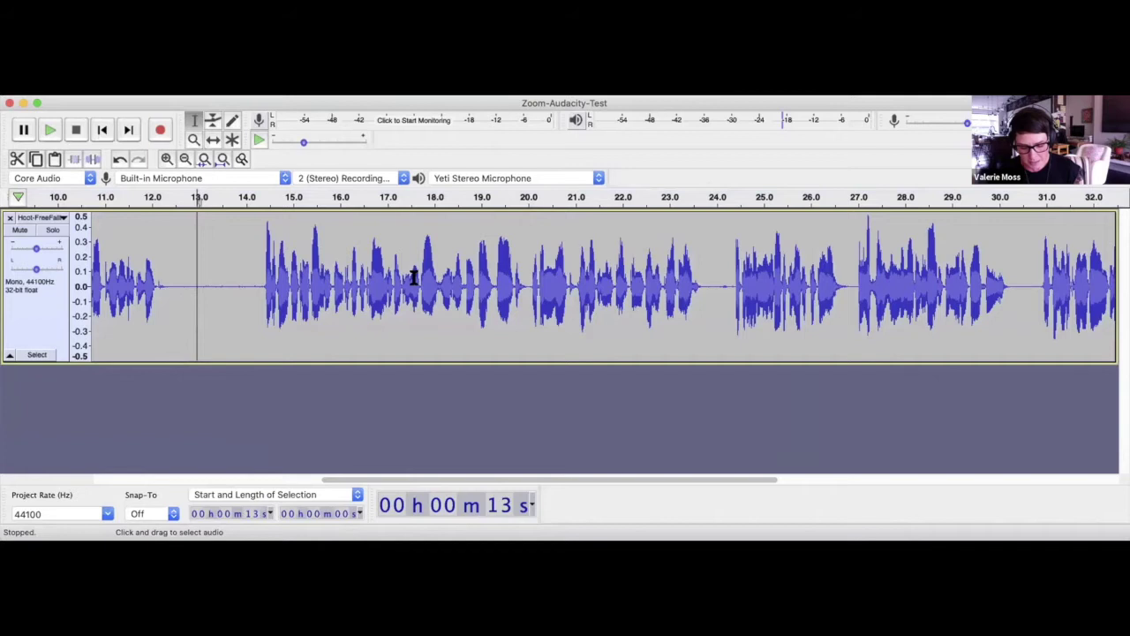
key(super+1)
key(super+1)
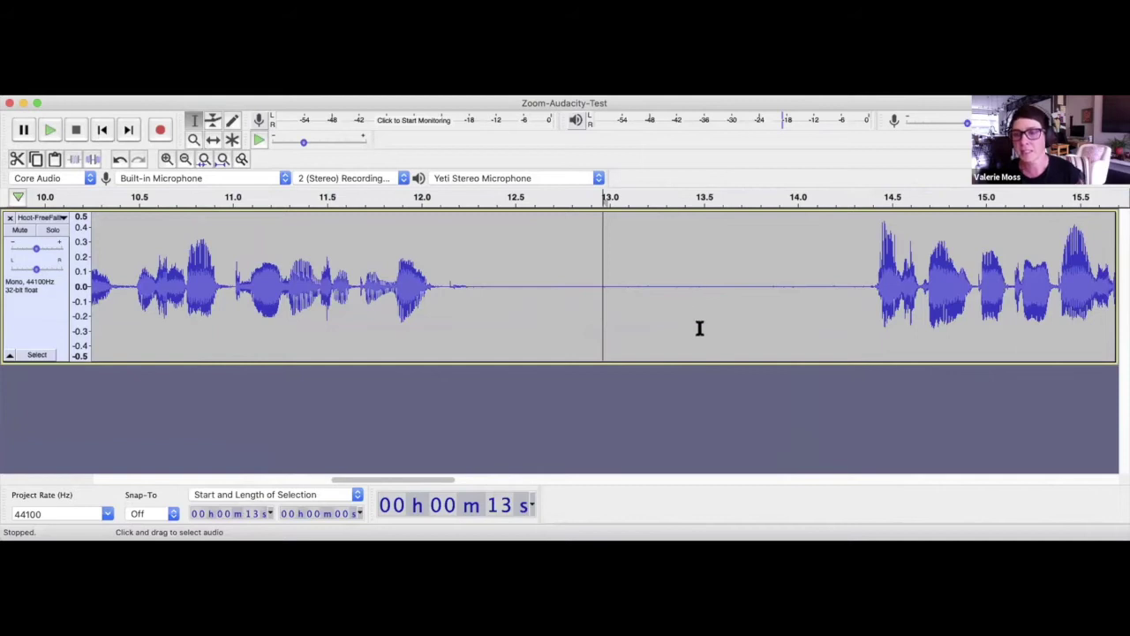
drag(870, 278, 469, 320)
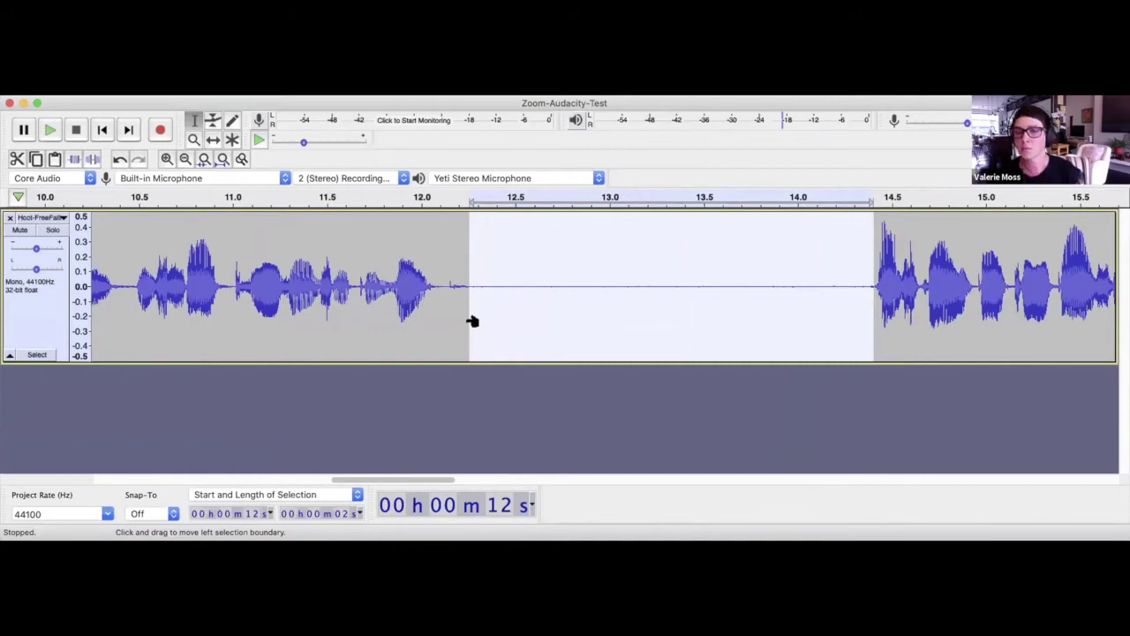
click(26, 88)
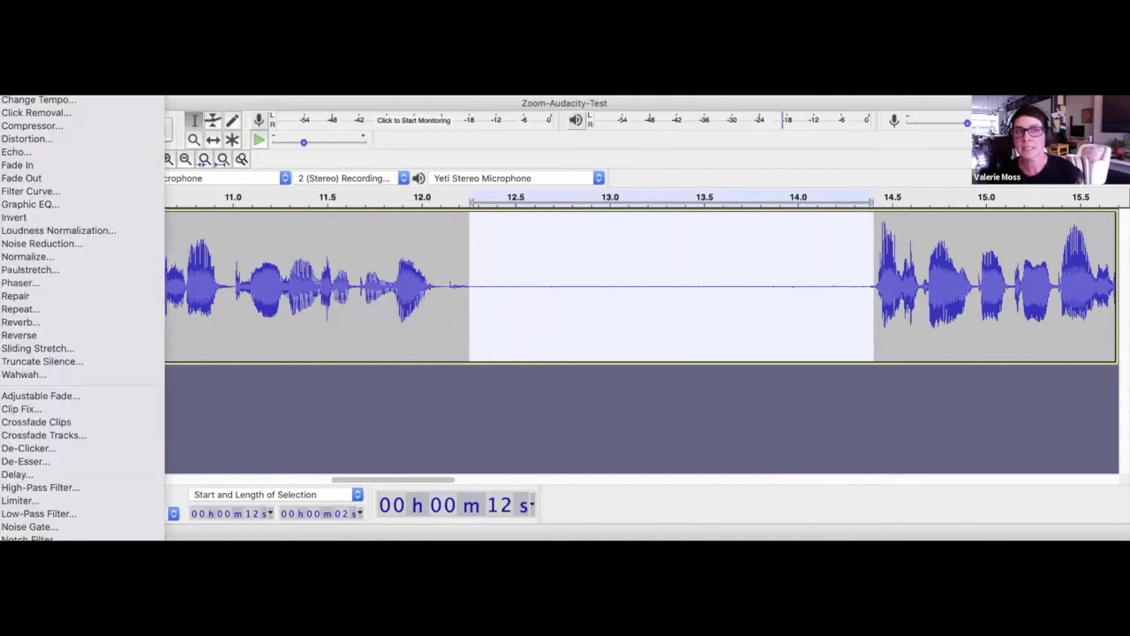
click(75, 248)
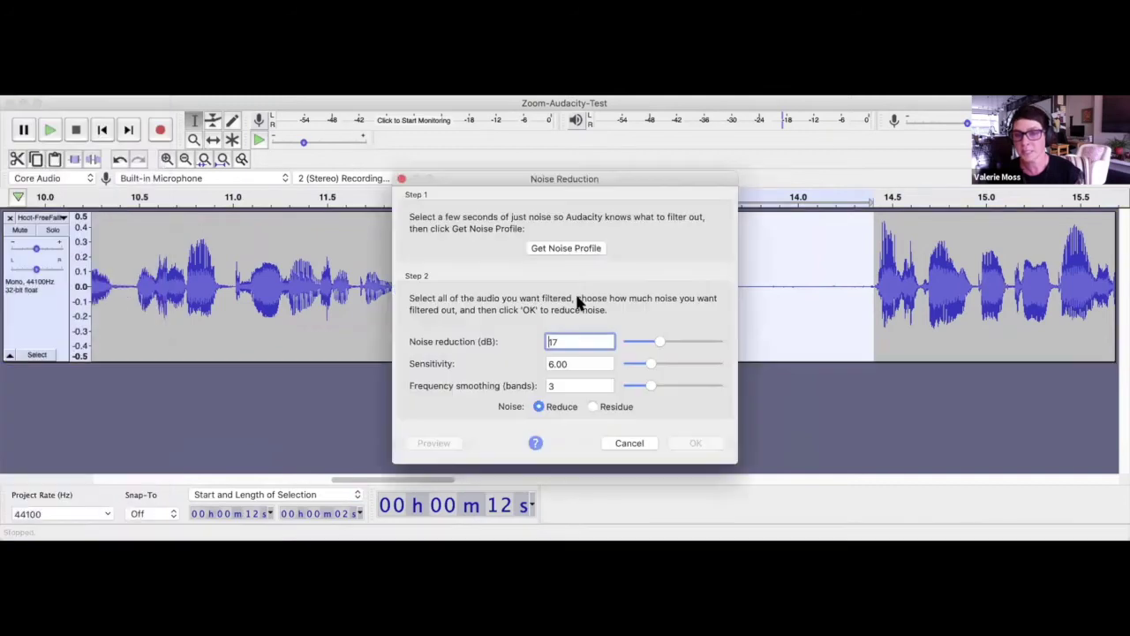
click(566, 248)
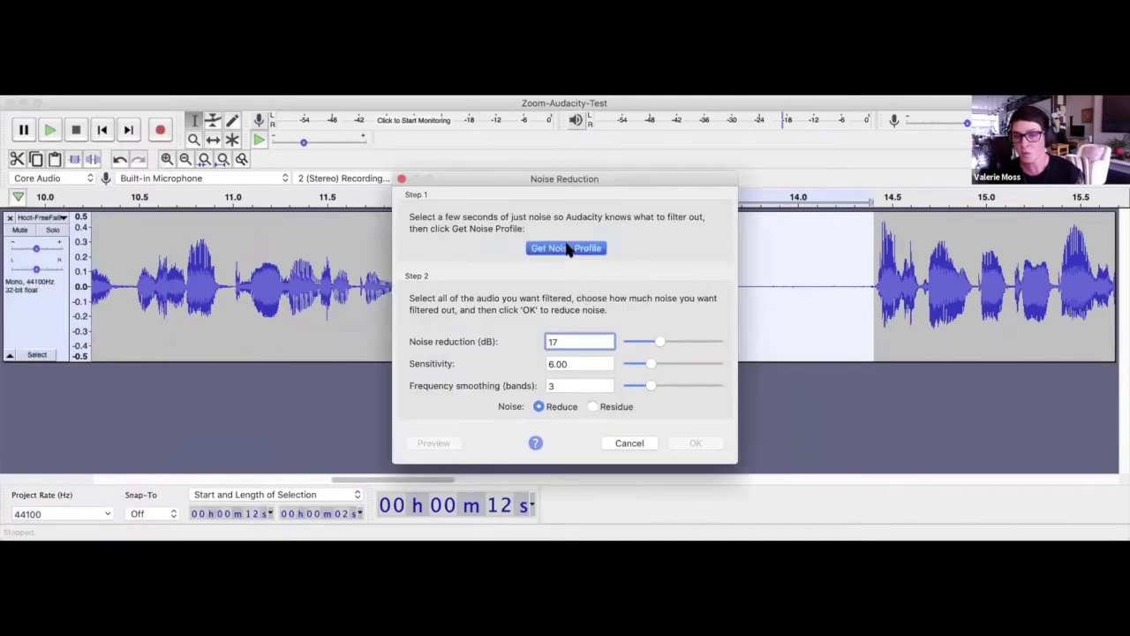
- Select the entire track and apply Noise Reduction at 17 dB, sensitivity 6.00 and 3 frequency smoothing bands
click(31, 309)
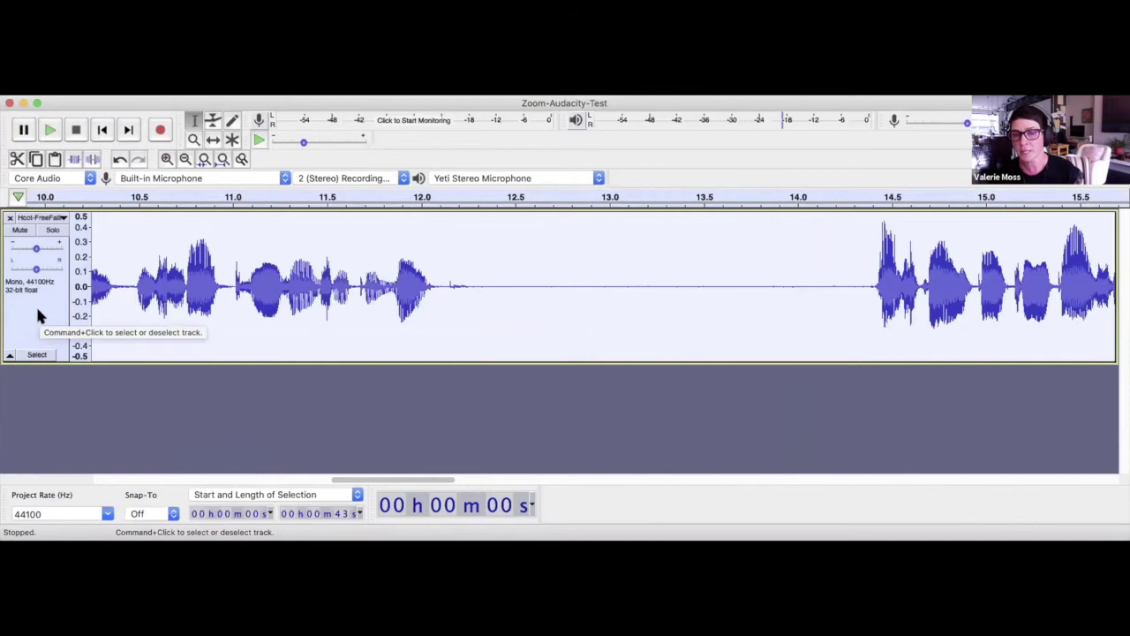
click(35, 95)
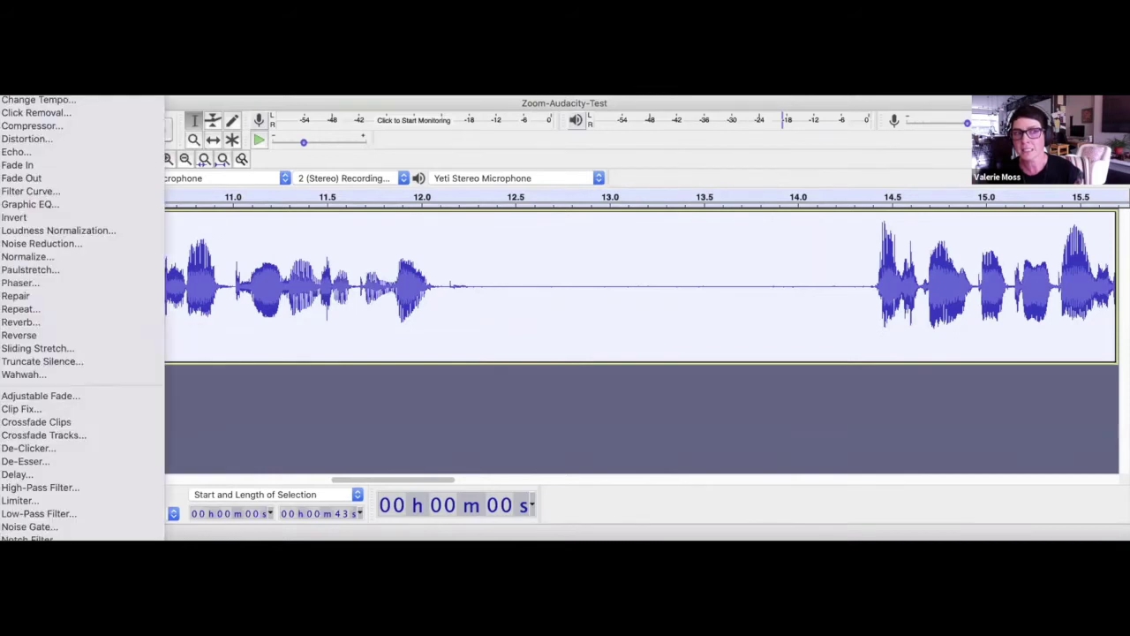
click(93, 243)
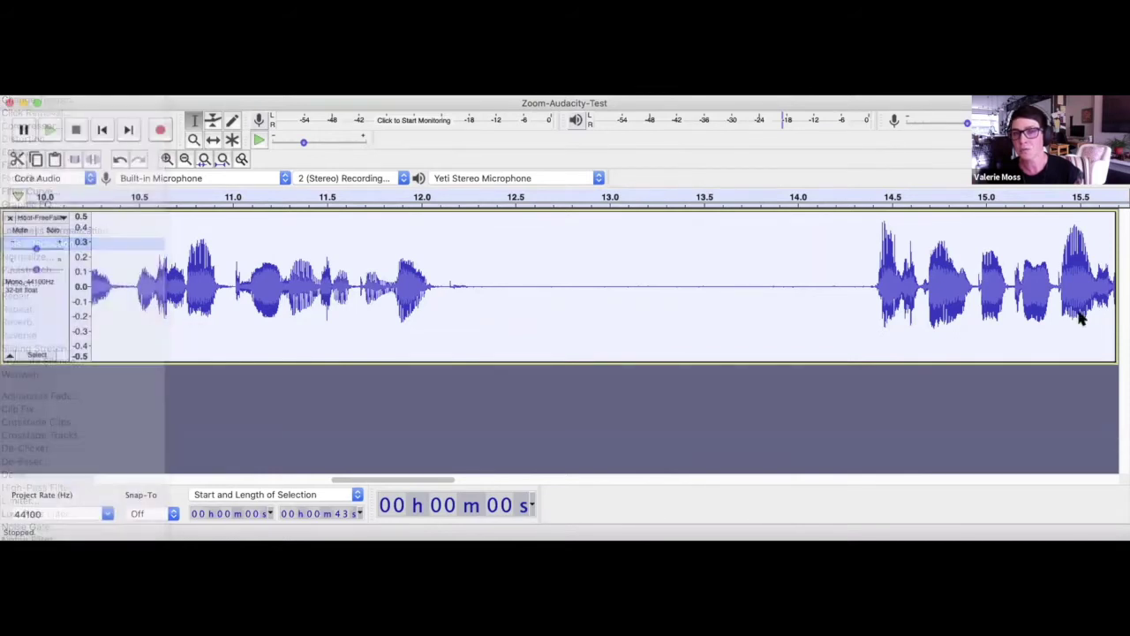
click(696, 443)
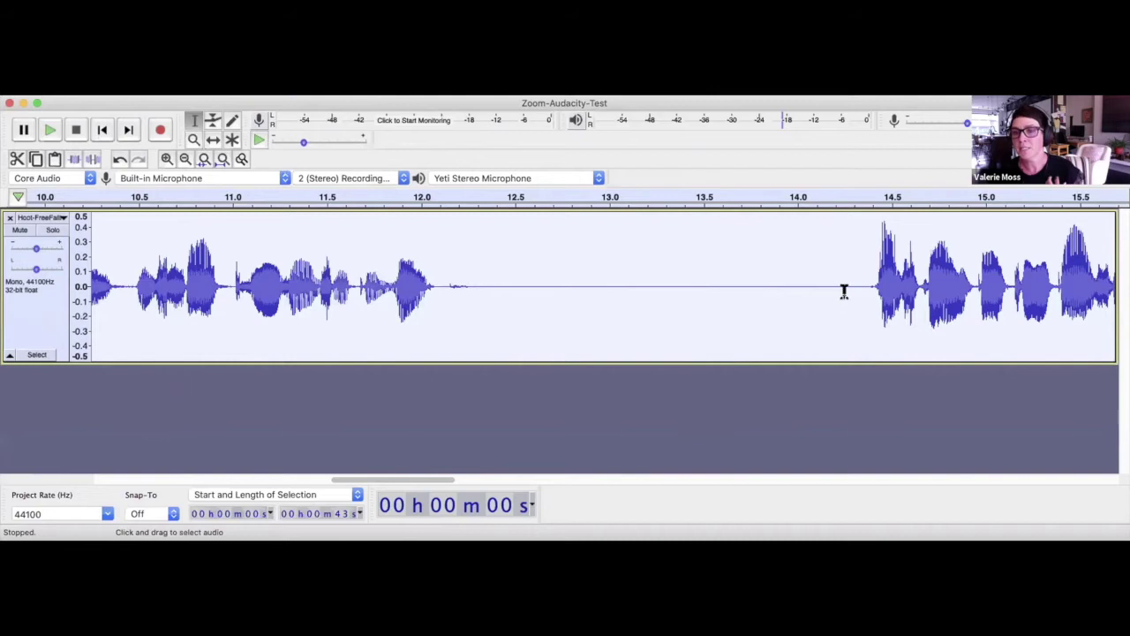
- Select the silent pause after 12 seconds, and narrow the selection to about 13.0 to 14.0 seconds
drag(860, 280, 466, 308)
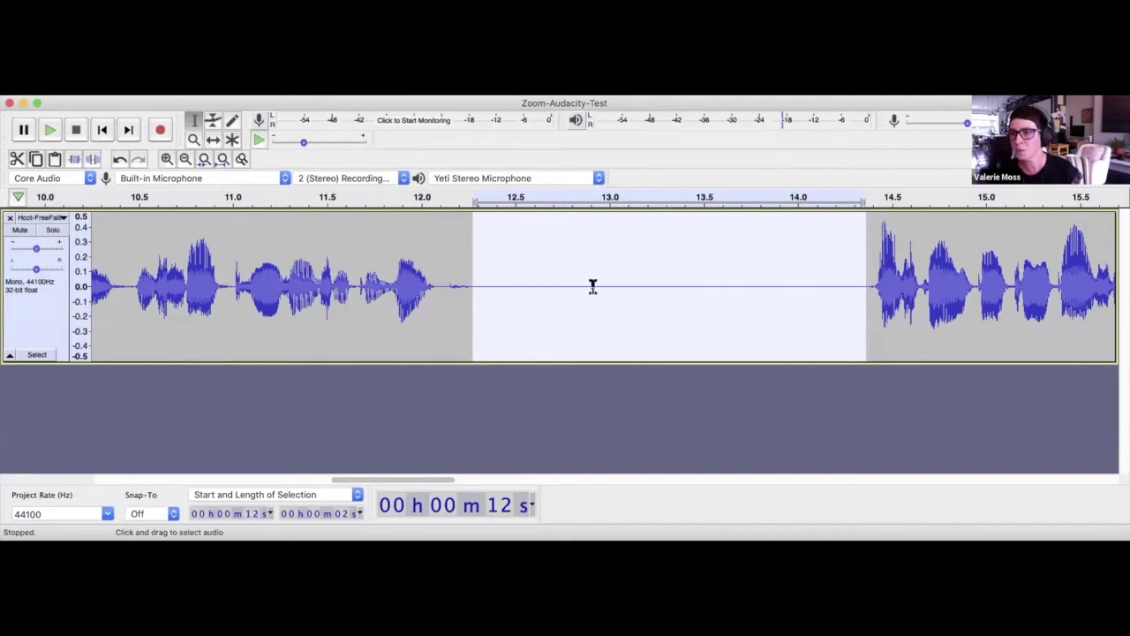
drag(803, 281, 609, 299)
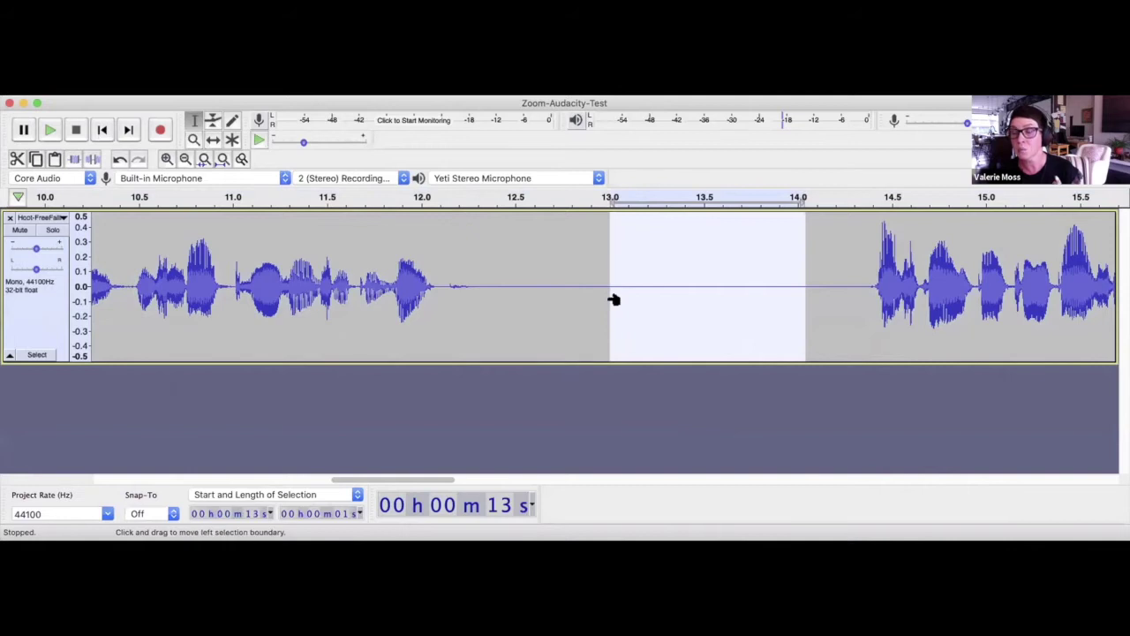
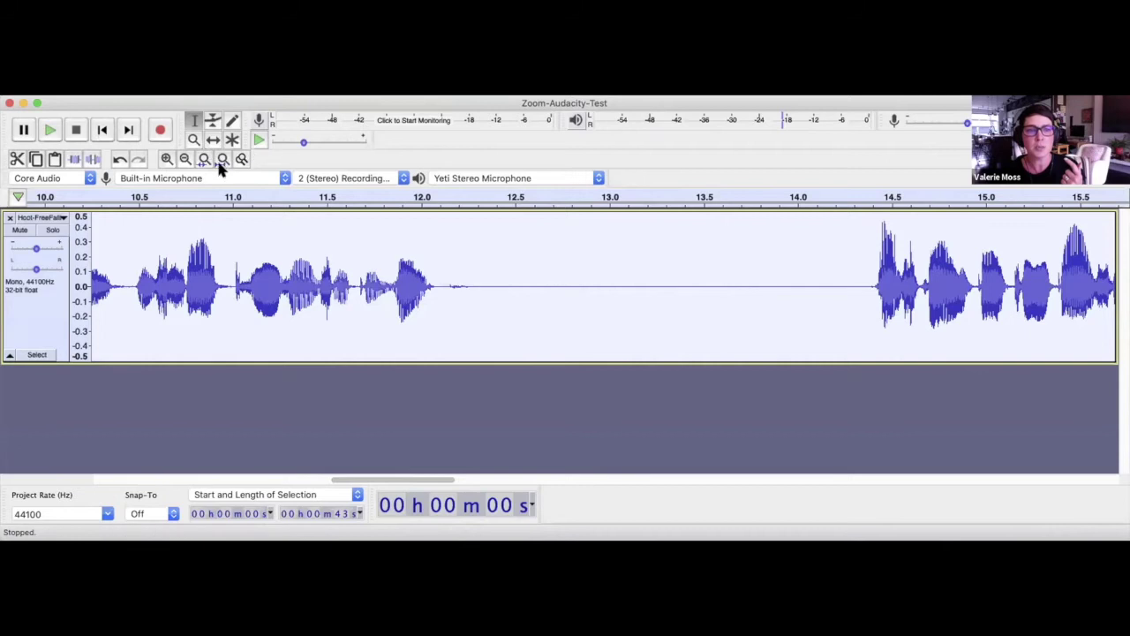
- Fit the whole track in view, examine the De-Esser effect's settings and close them without applying
click(221, 158)
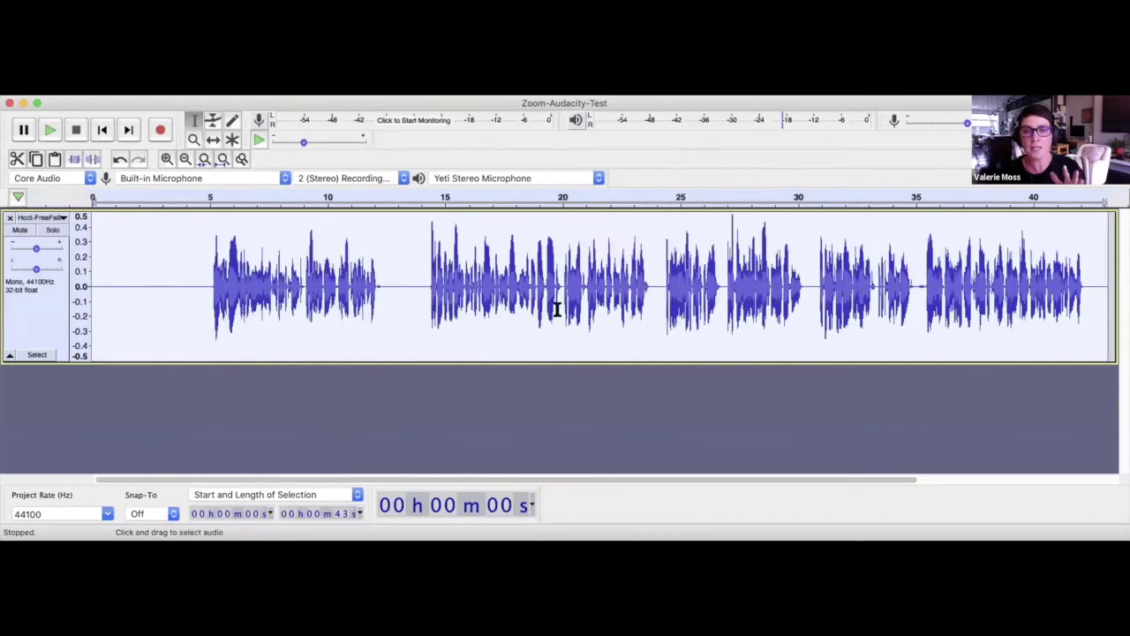
click(17, 97)
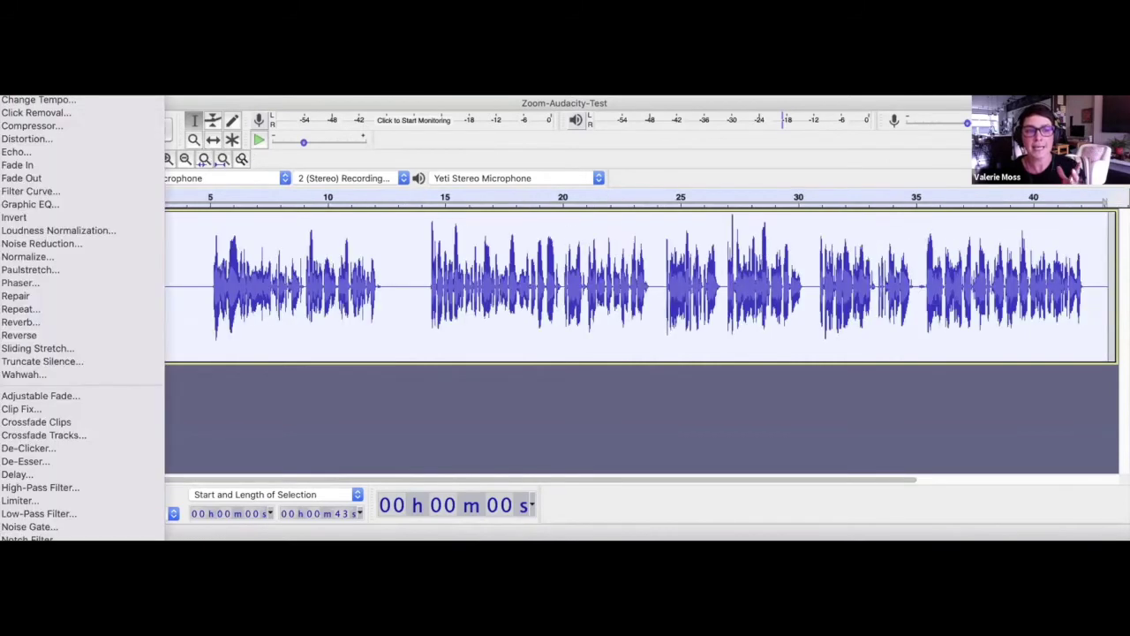
click(78, 463)
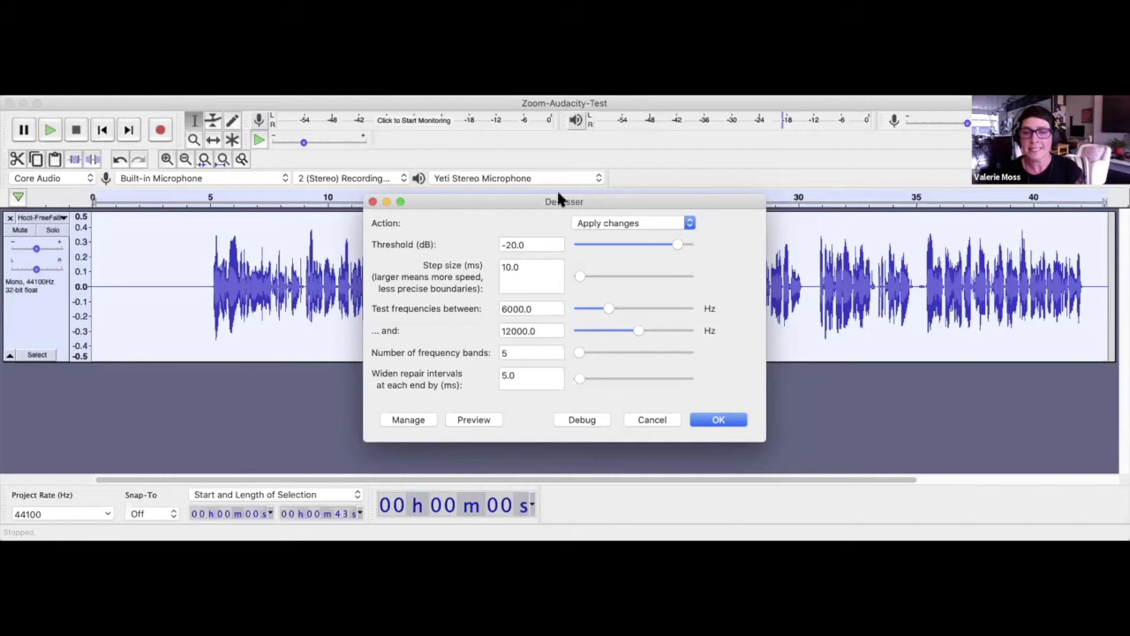
click(656, 419)
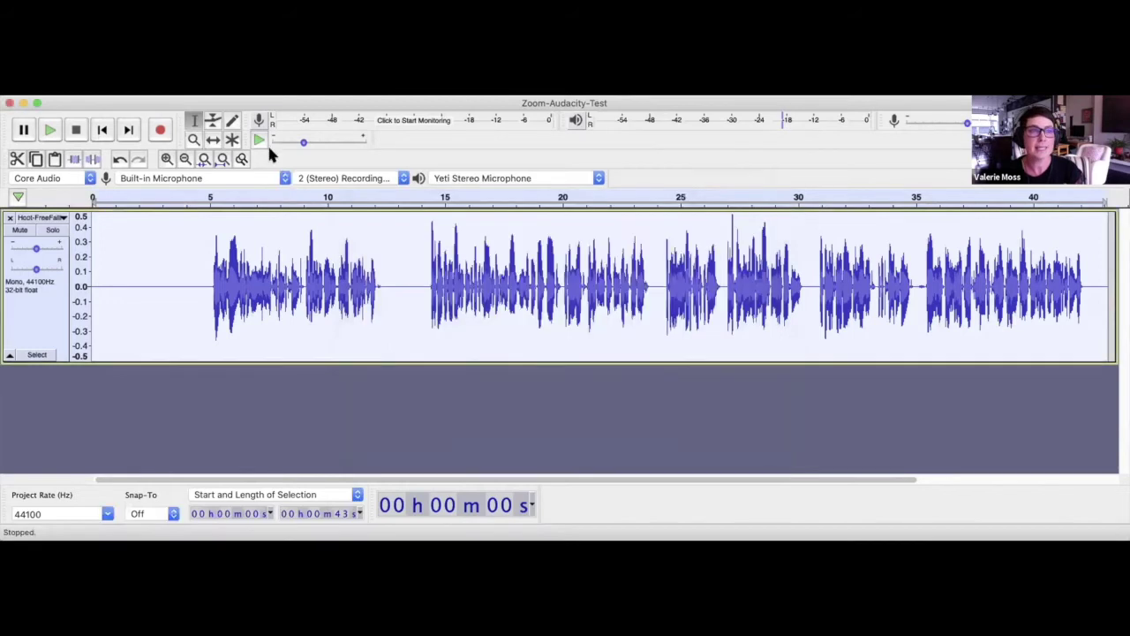
- Examine the De-Clicker effect's settings and close them without applying
click(53, 96)
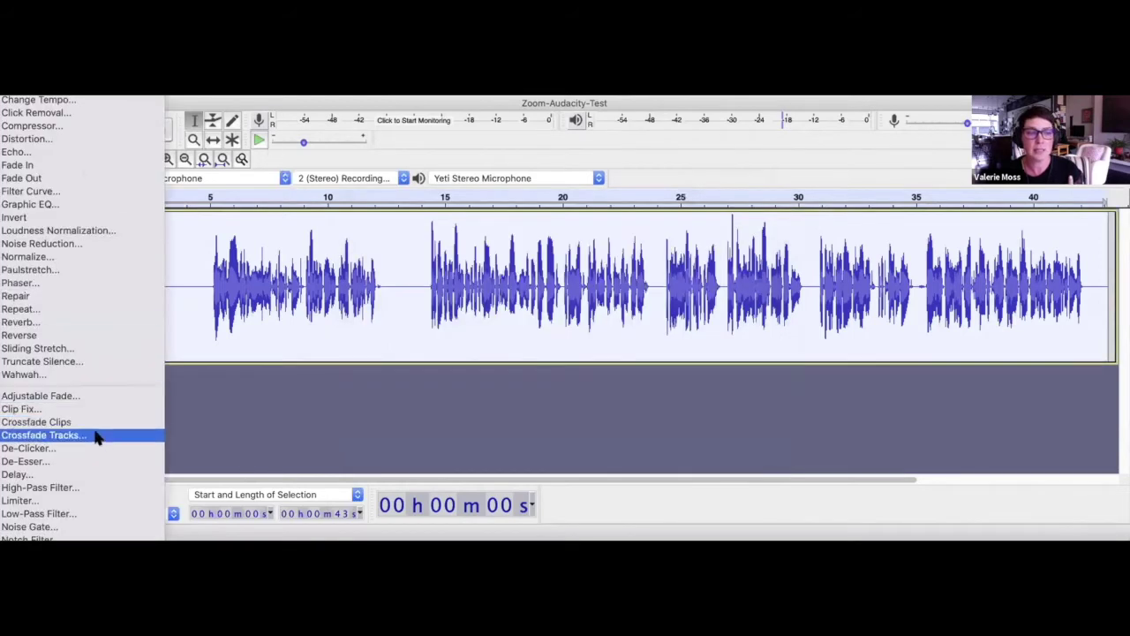
click(89, 449)
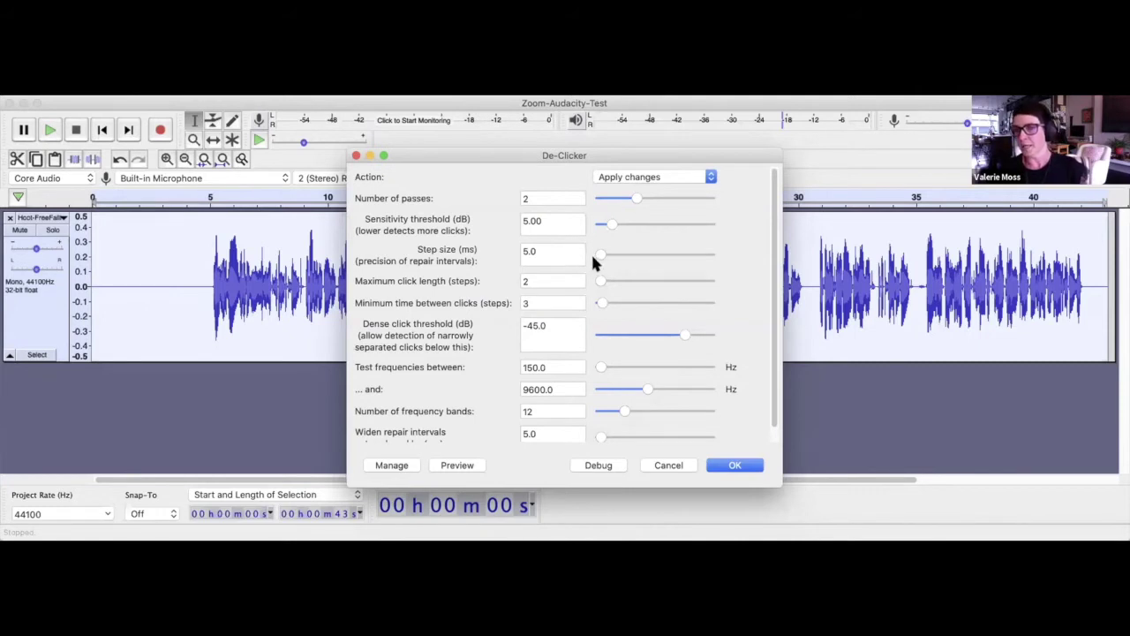
click(666, 463)
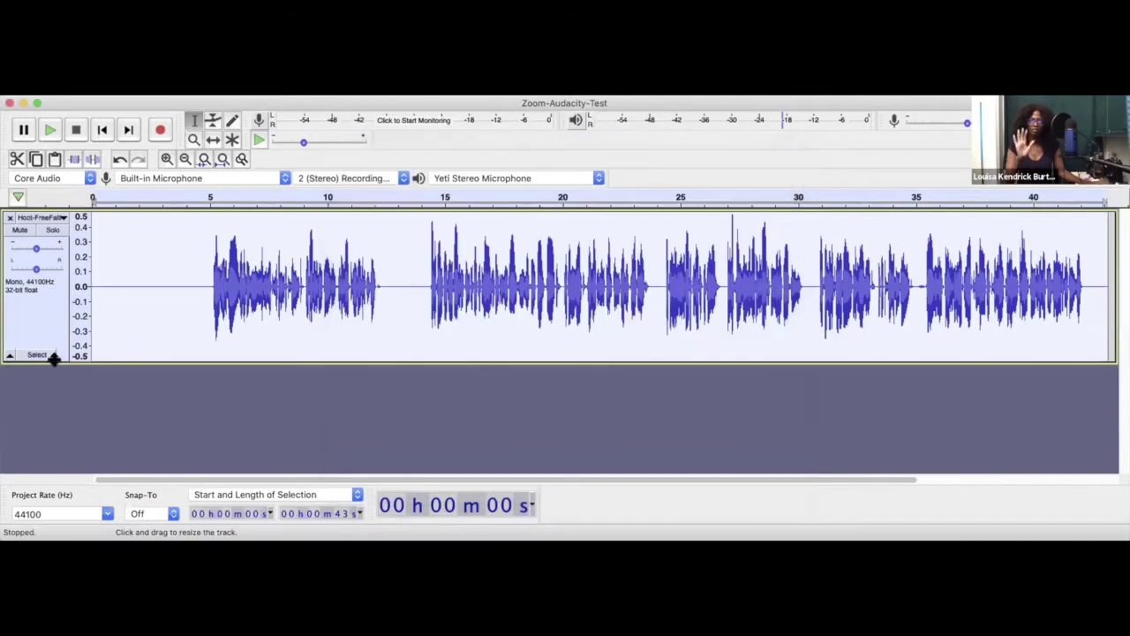
- Select about one second of speech starting after 14 seconds and try to apply the Repair effect
click(70, 97)
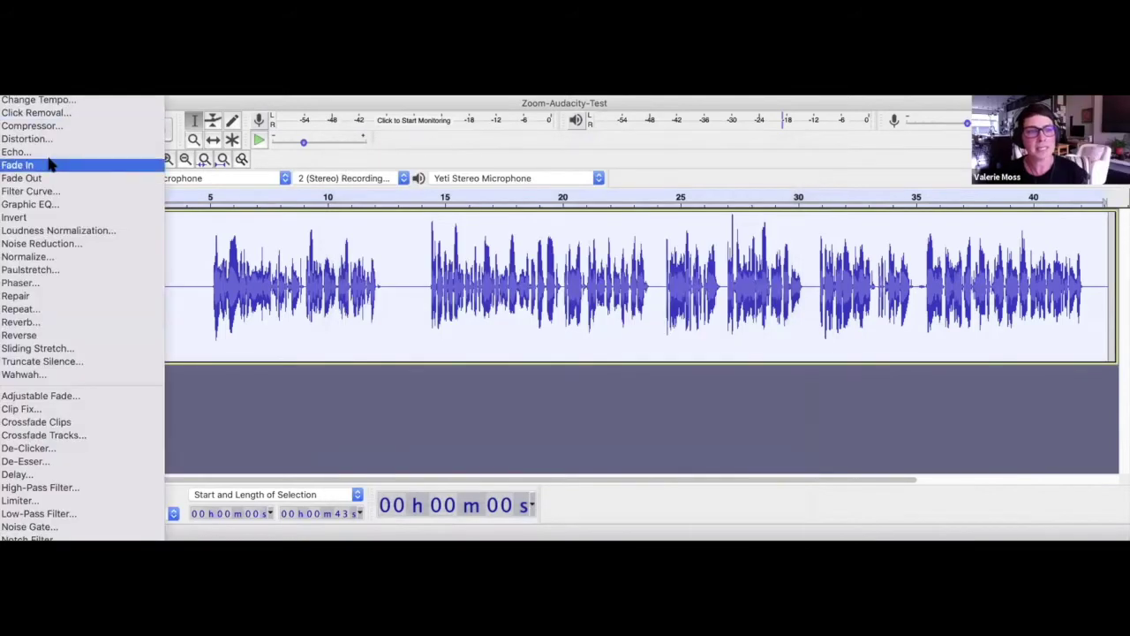
key(Escape)
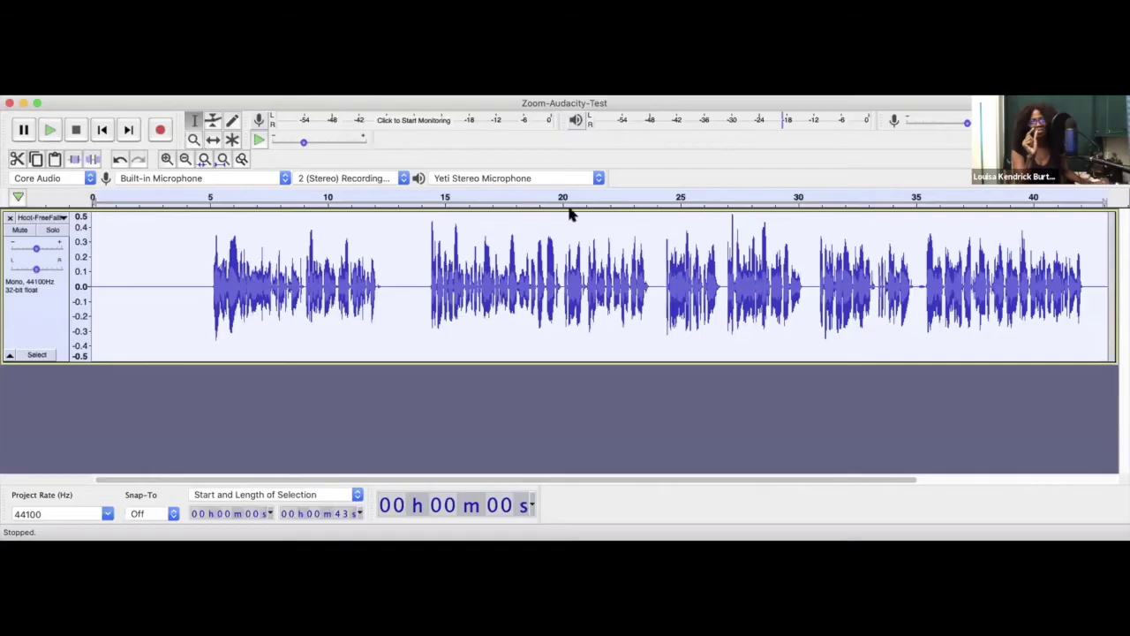
drag(431, 284, 451, 284)
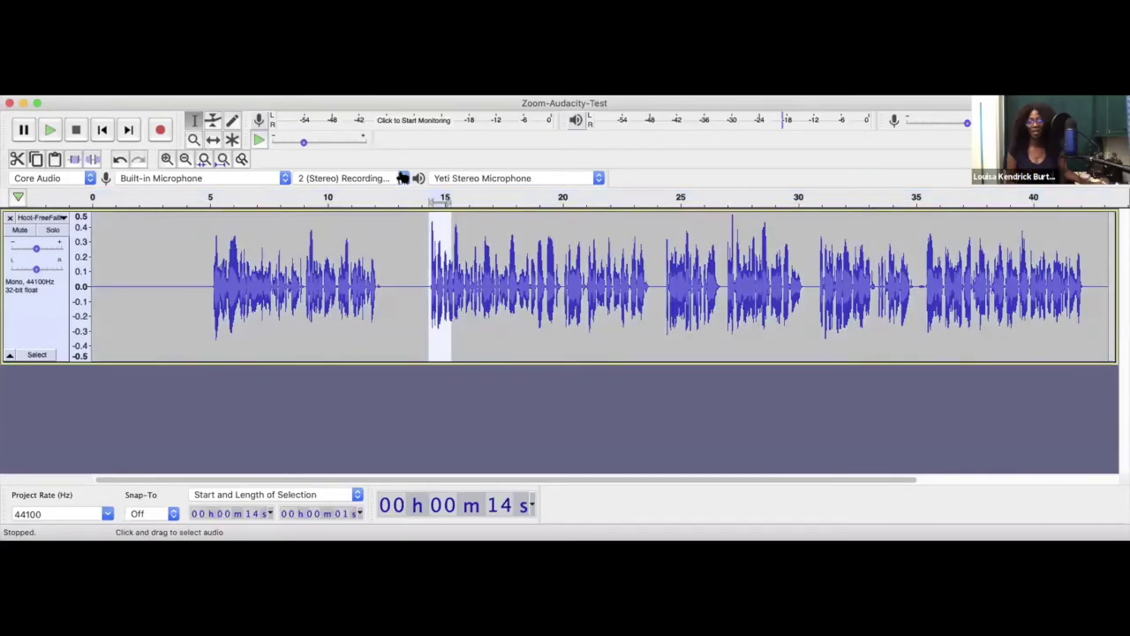
click(277, 106)
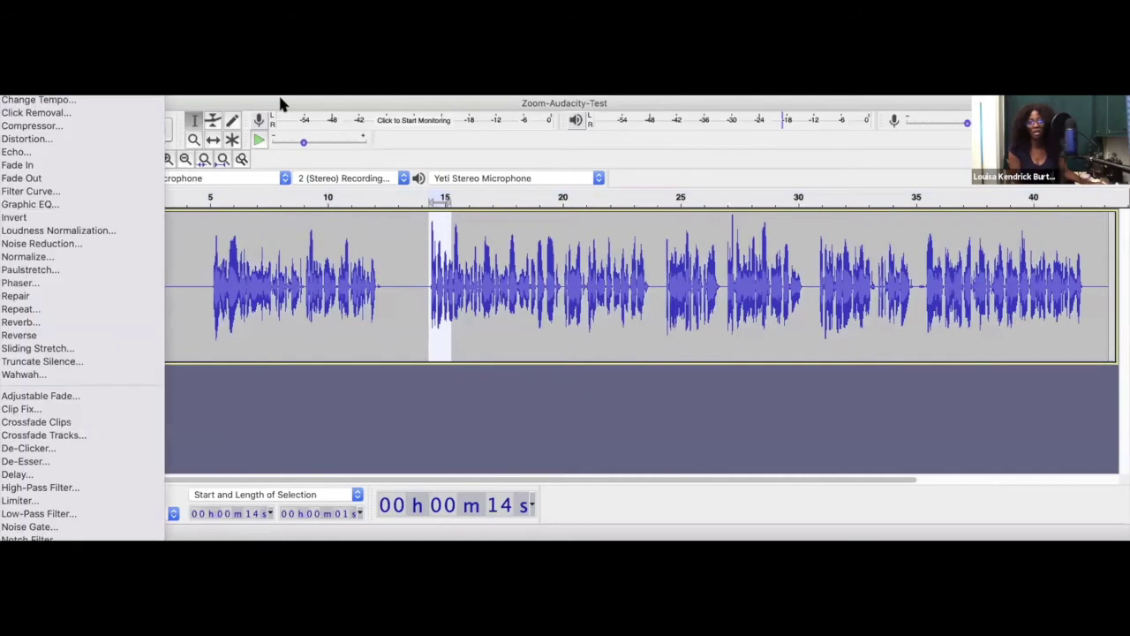
click(94, 296)
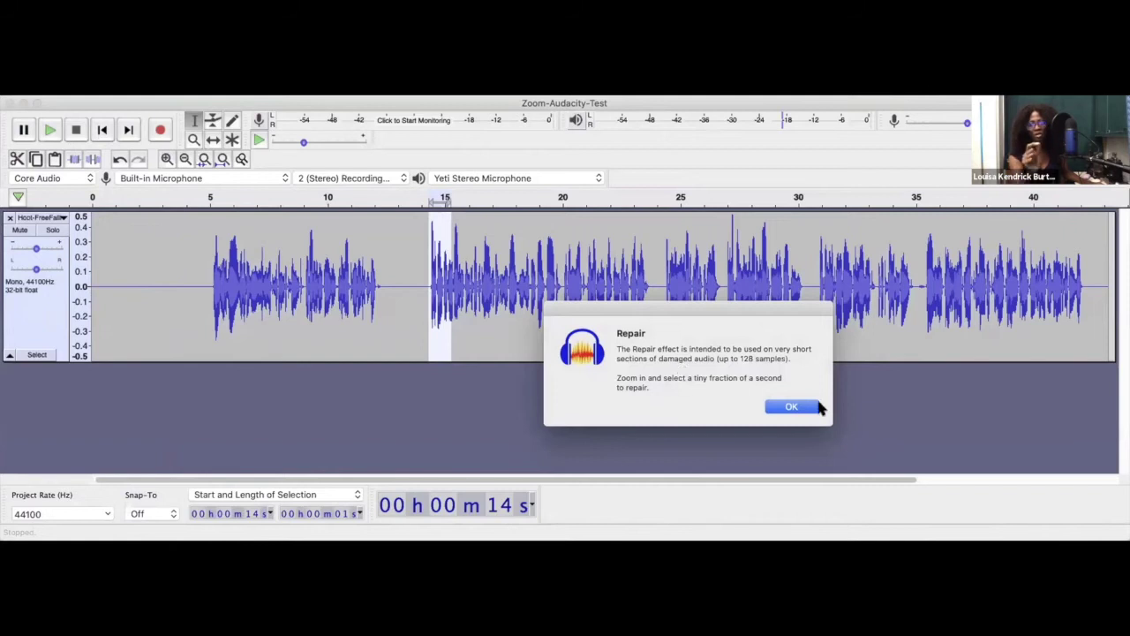
click(792, 406)
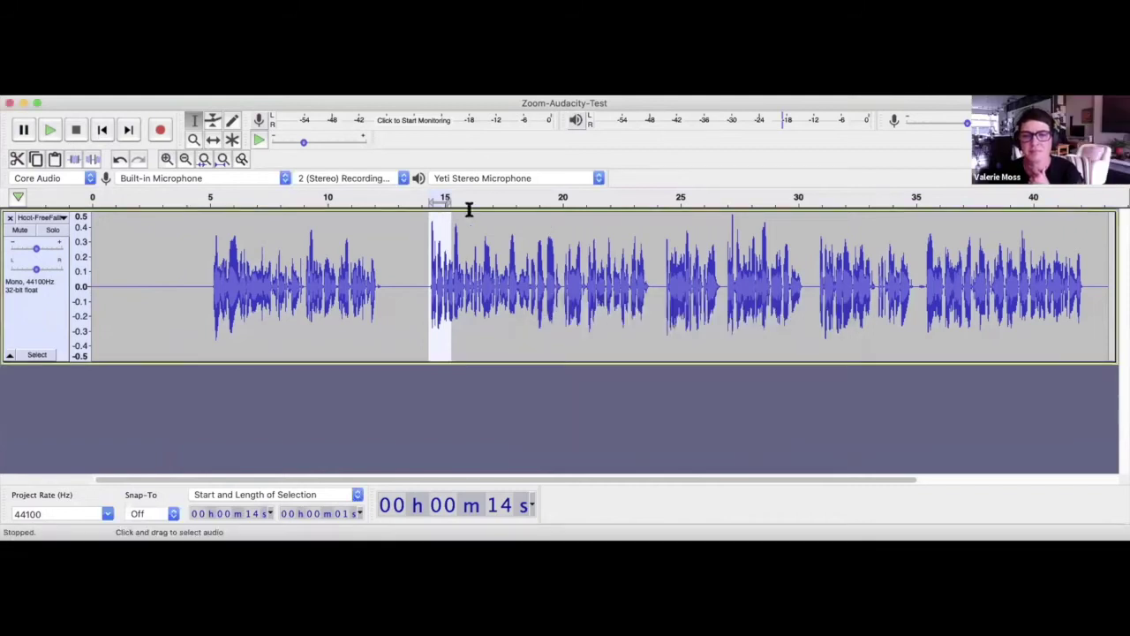
- Zoom in closely on the speech around 15 seconds to examine its waveform, and fit the whole track in view again
click(446, 294)
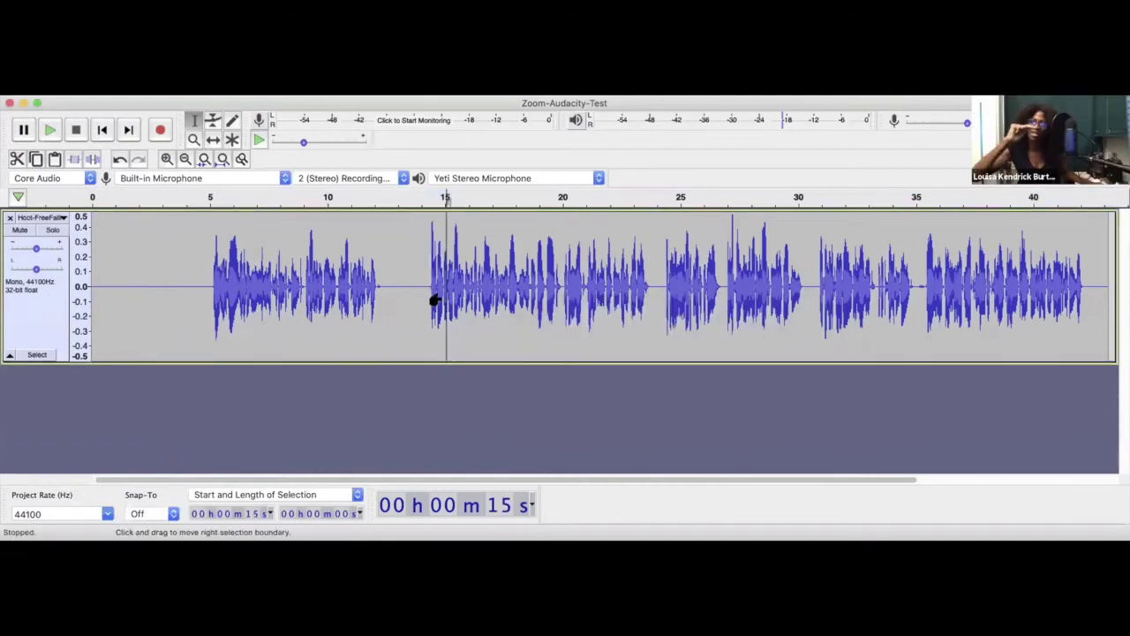
key(super+1)
key(super+1)
key(super+1)
key(super+1)
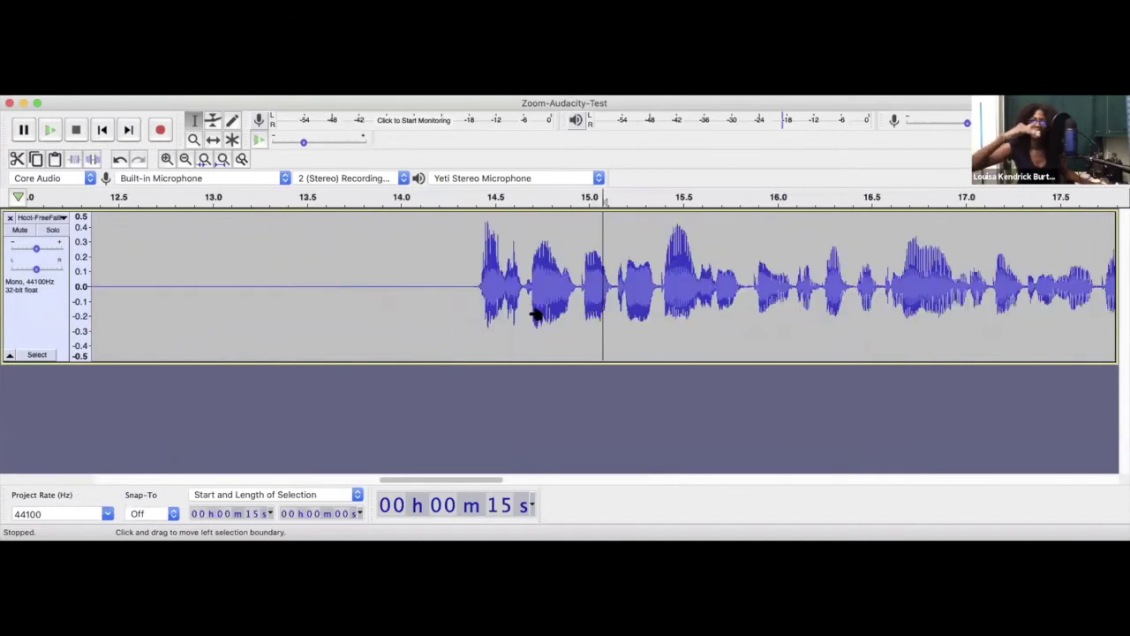
key(super+1)
key(super+1)
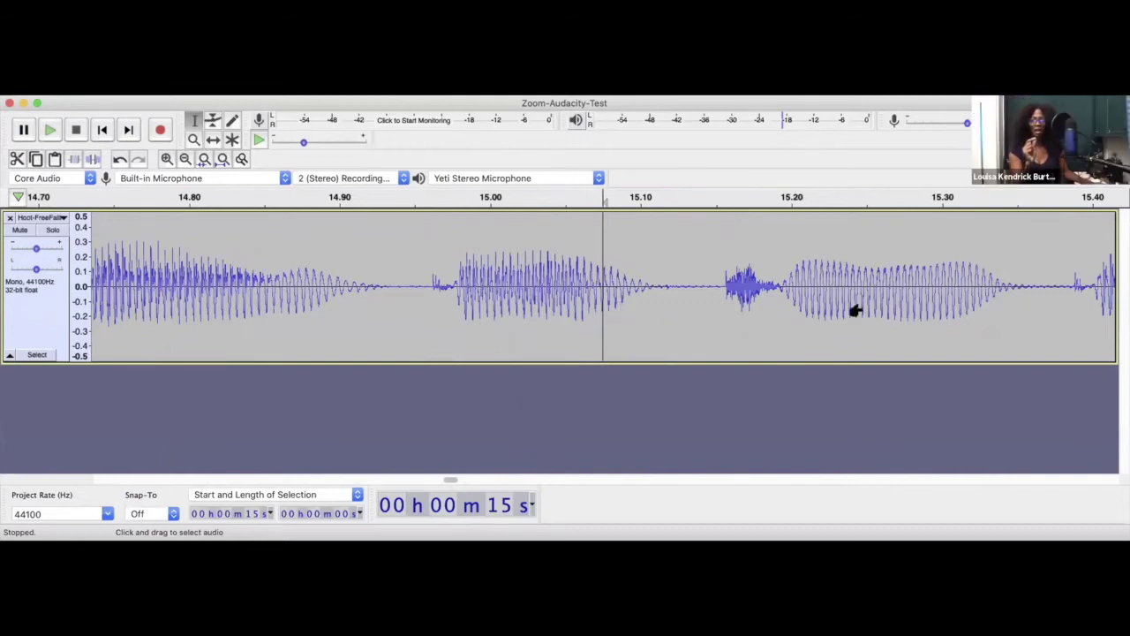
key(super+1)
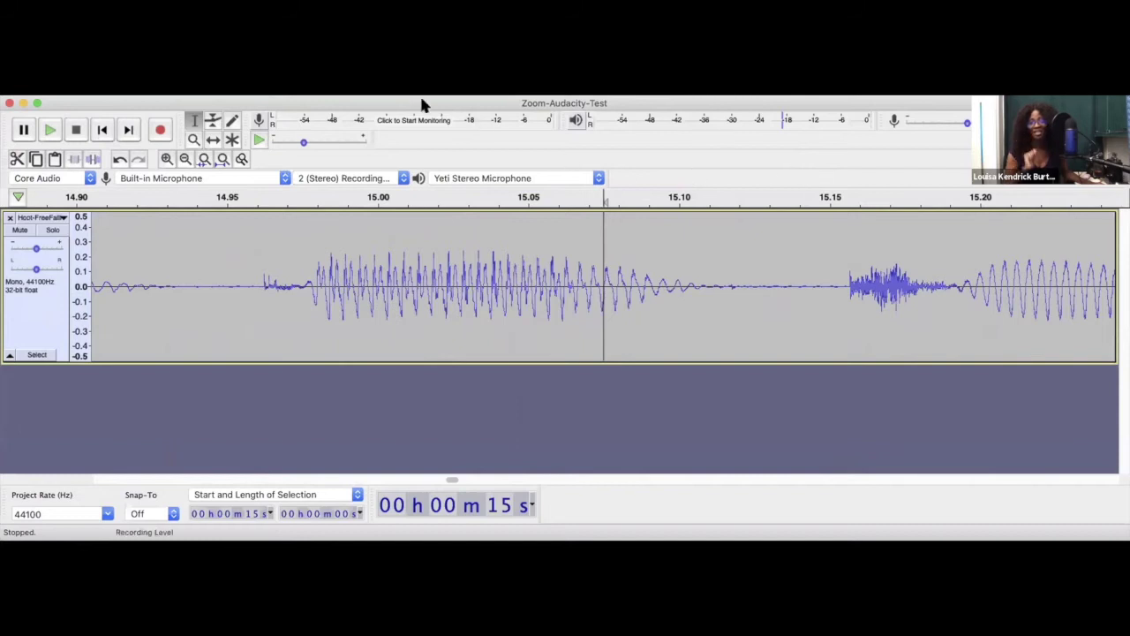
click(223, 159)
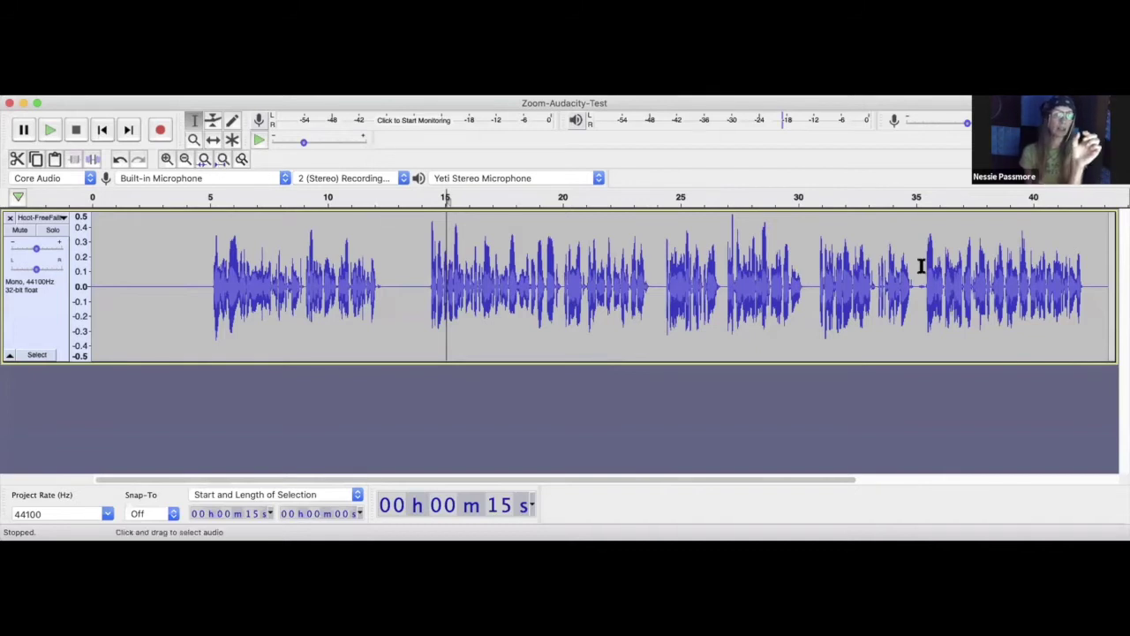
- Select the speech from about 35.3 to 36.3 seconds and zoom to the selection to examine its waveform
drag(945, 298, 925, 303)
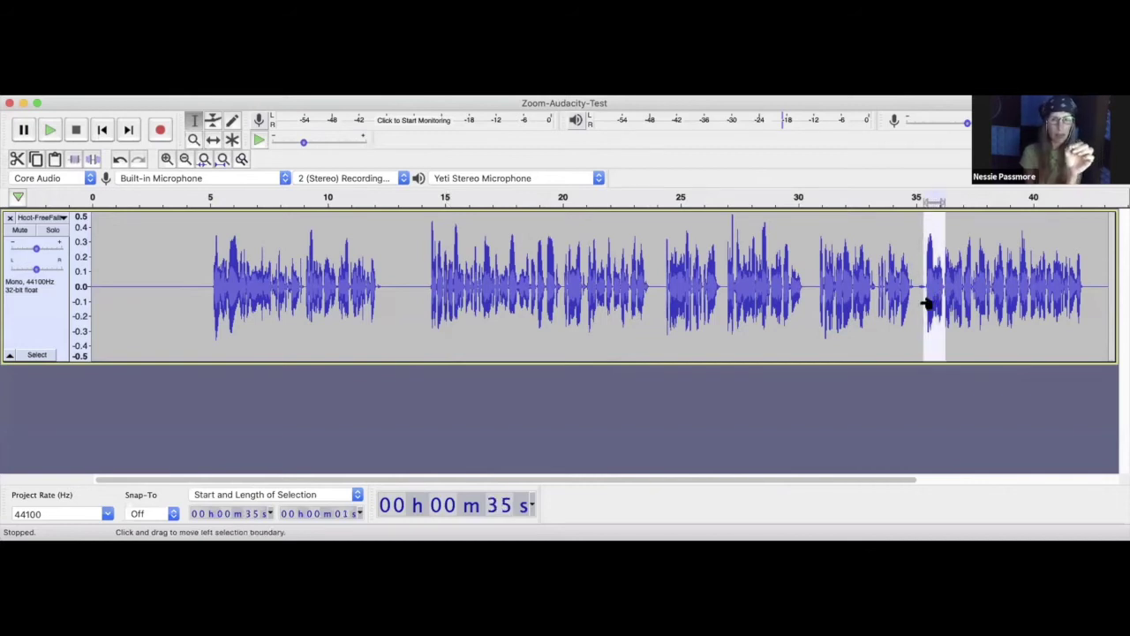
key(super+e)
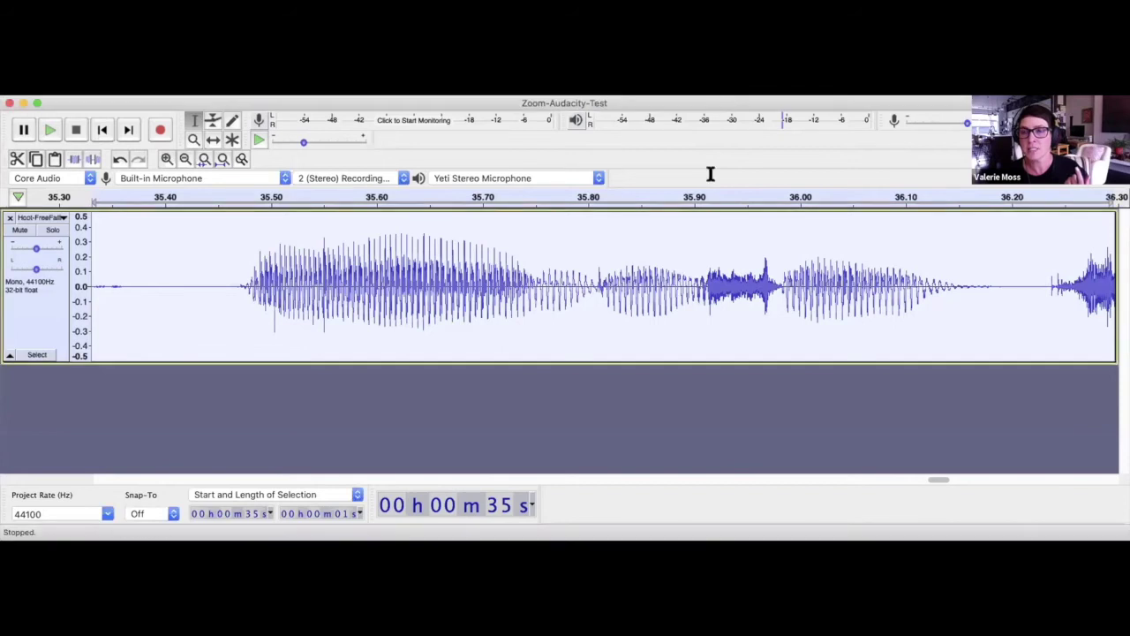
click(223, 159)
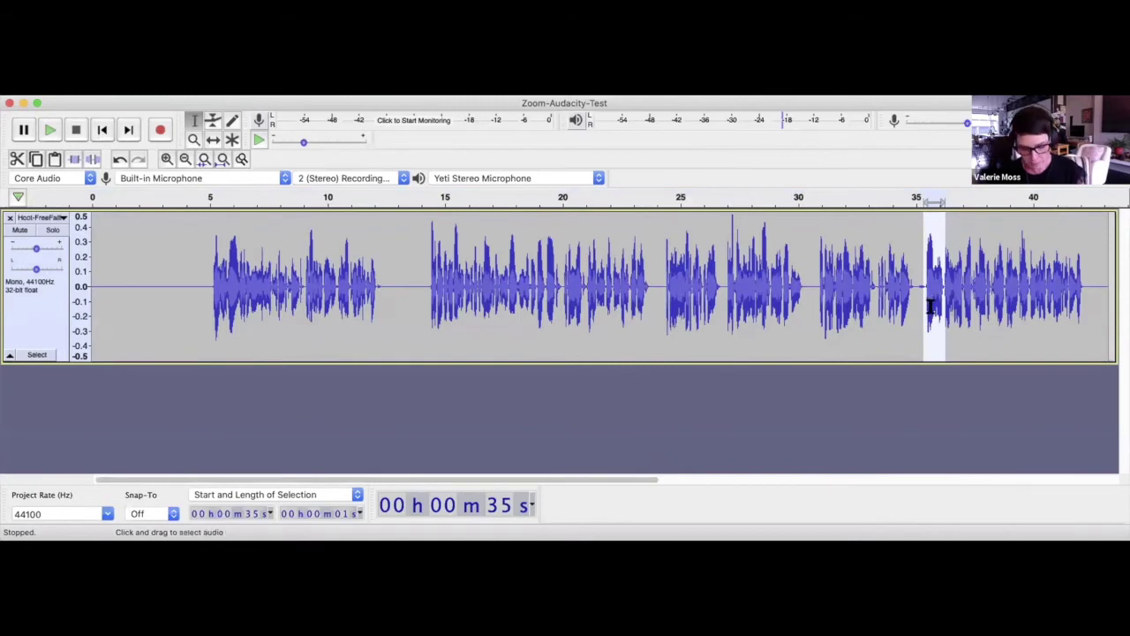
key(super+e)
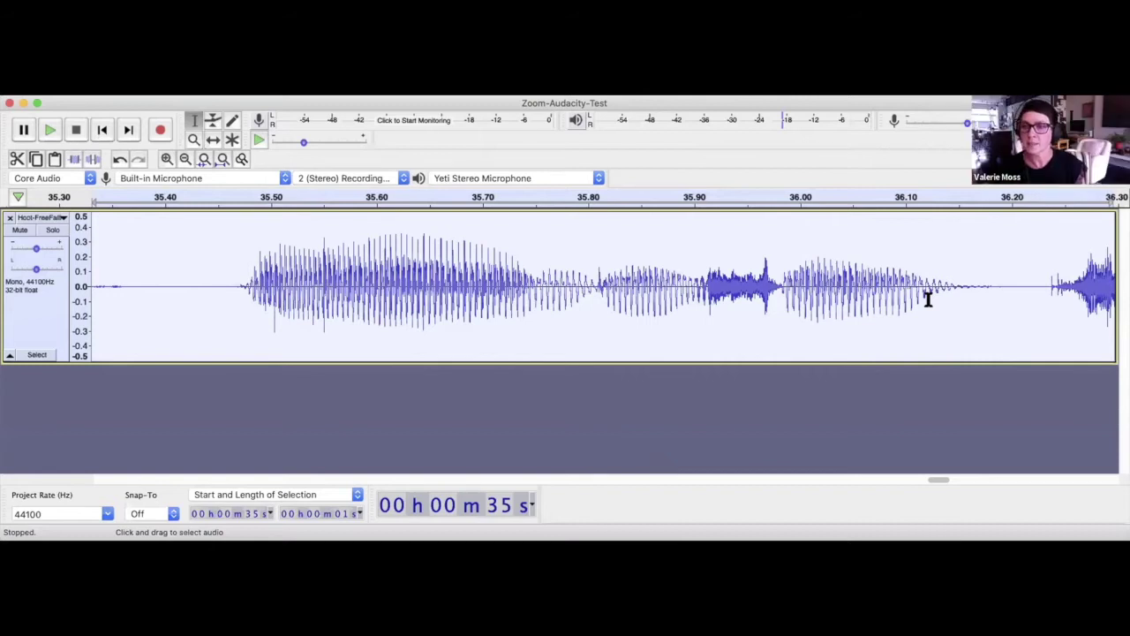
- Undo the Noise Reduction on the track and examine the waveform closely around 21.6 seconds
key(super+a)
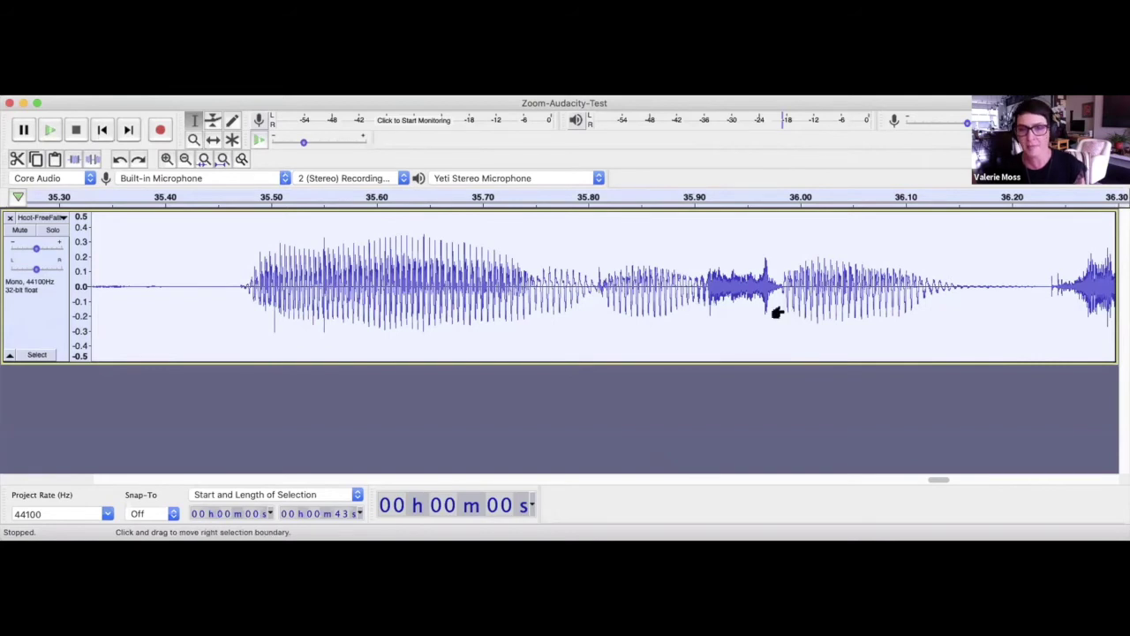
key(ctrl+f)
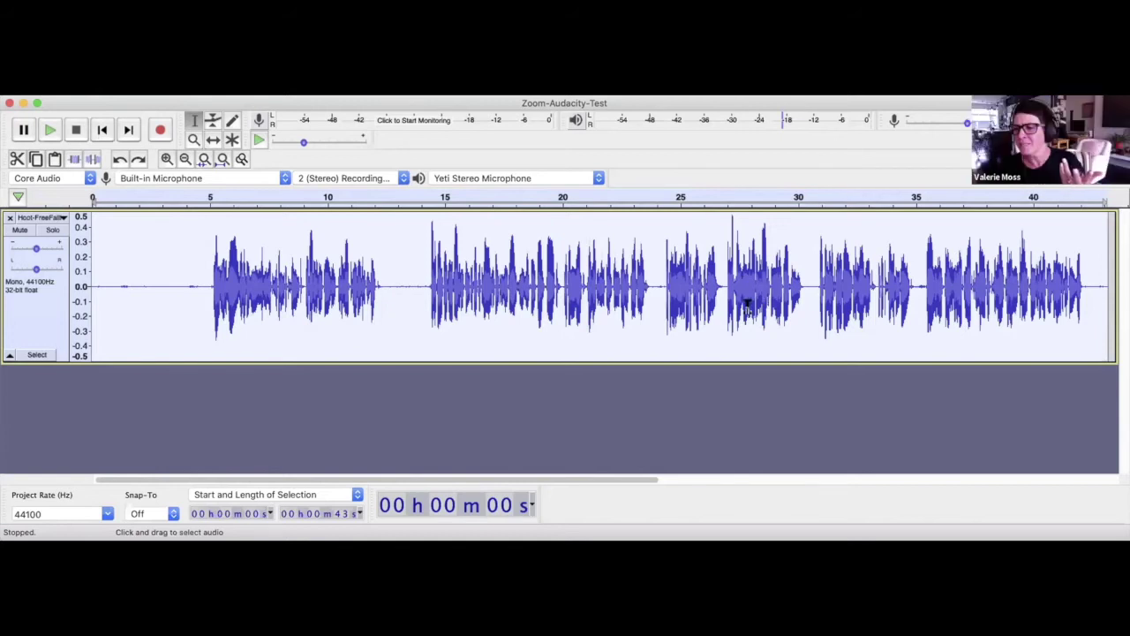
click(445, 265)
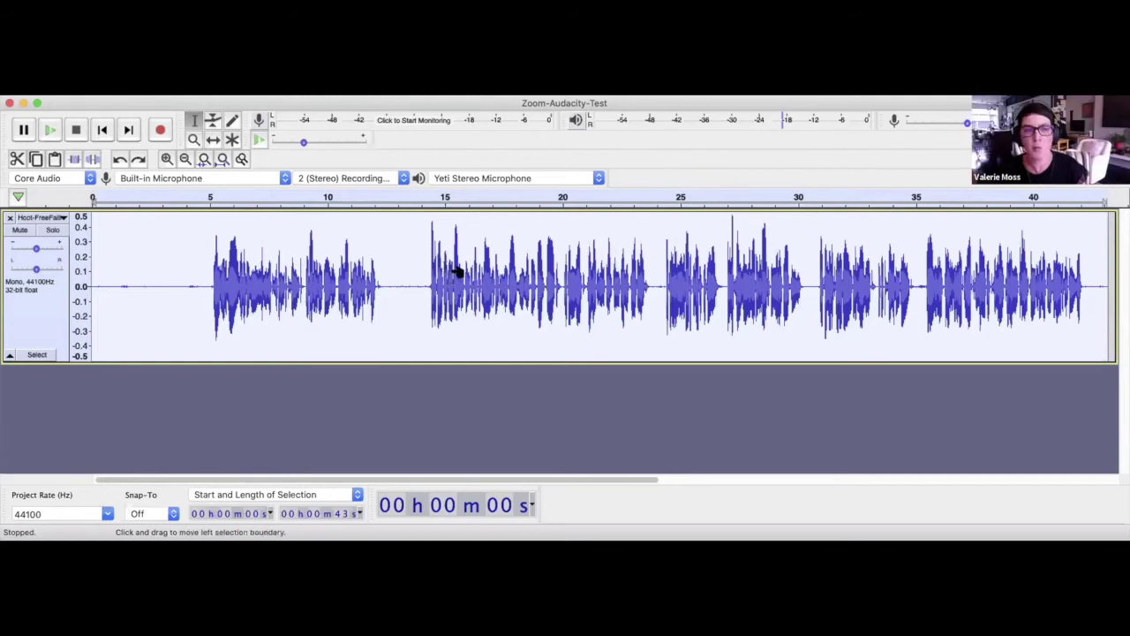
ctrl+scroll(599, 285, up, 4)
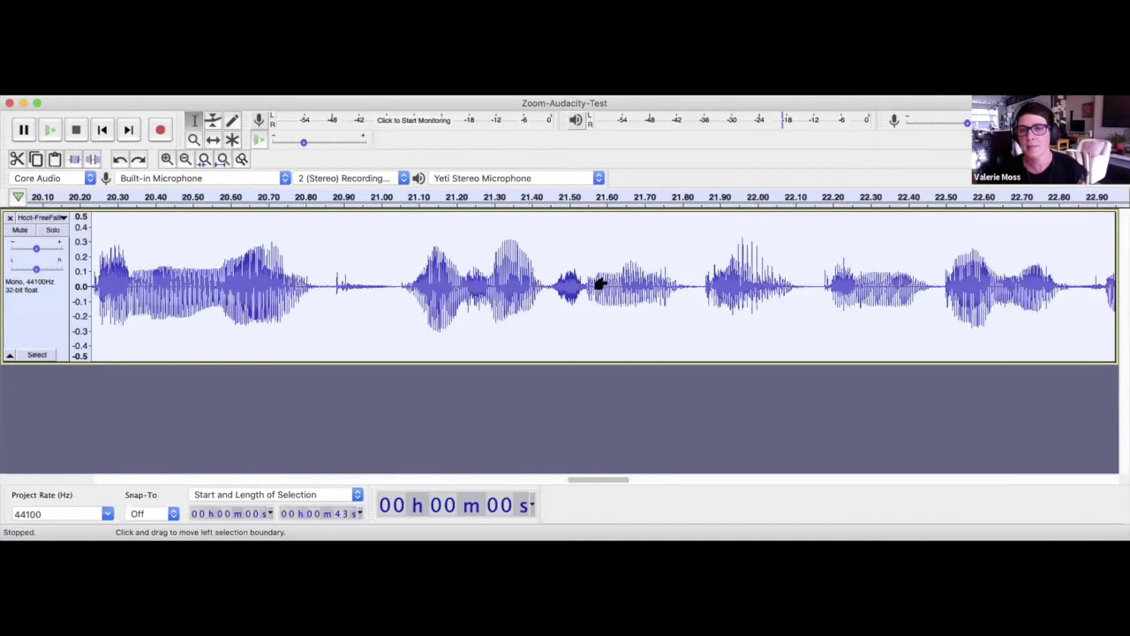
ctrl+scroll(601, 282, up, 2)
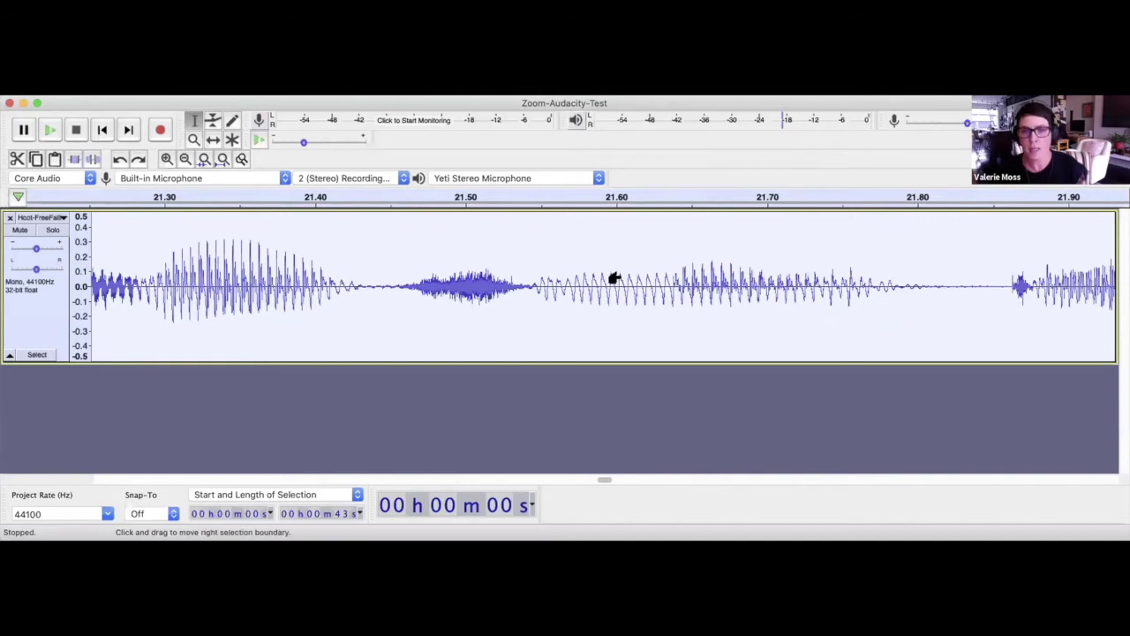
ctrl+scroll(613, 279, down, 4)
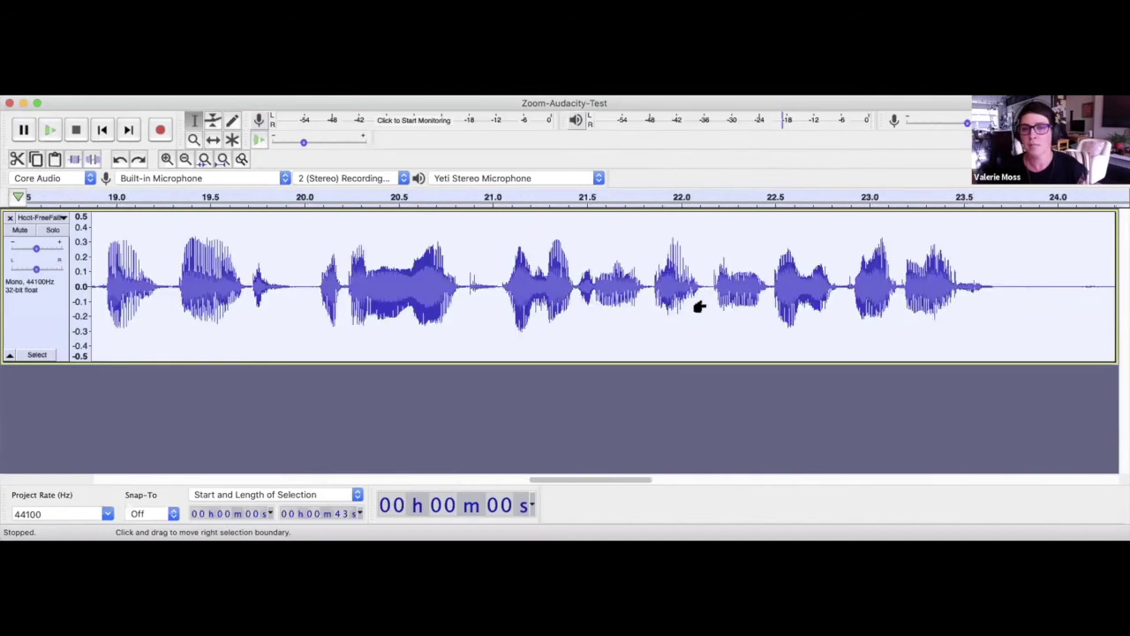
ctrl+scroll(698, 307, down, 1)
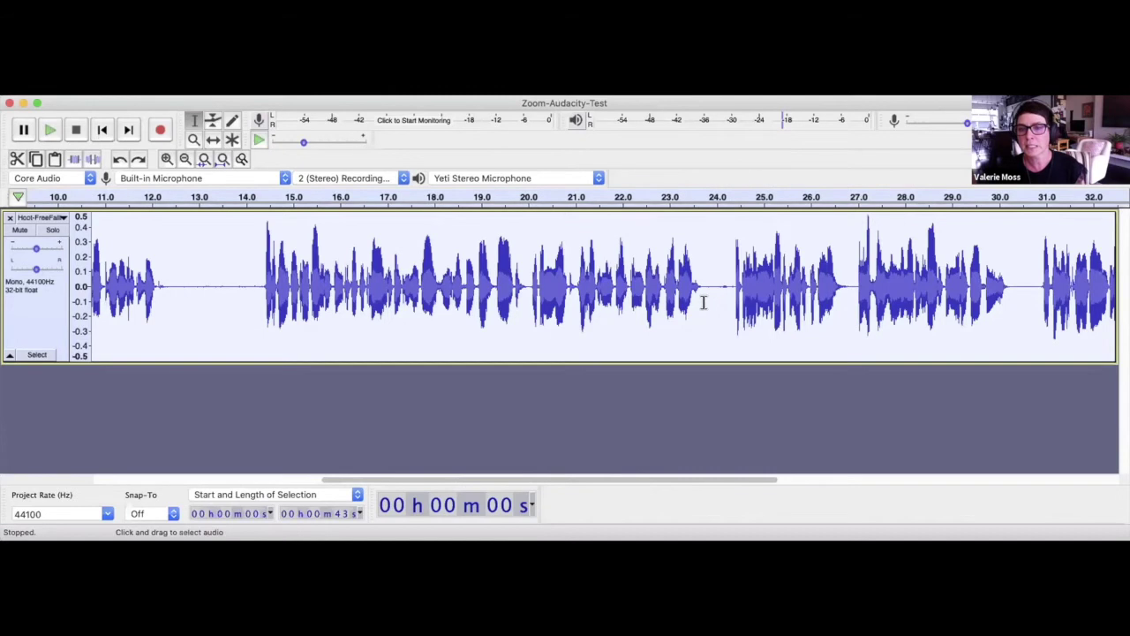
- Select the speech from about 8.9 to 10.6 seconds and fit the whole track in view
scroll(541, 486, left, 5)
scroll(292, 479, left, 5)
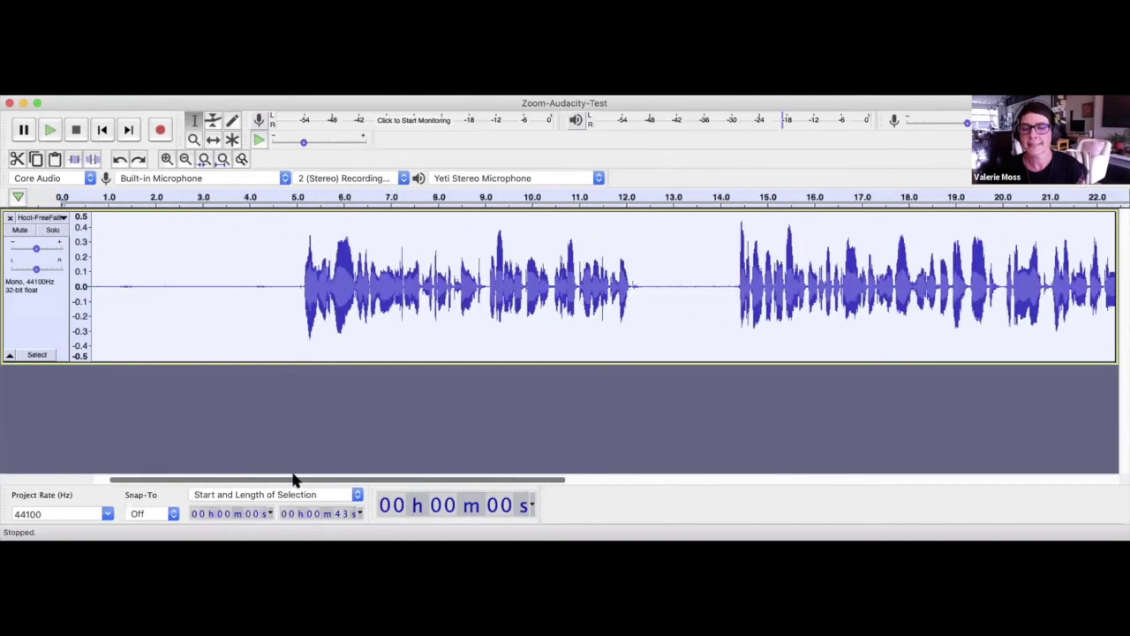
drag(591, 287, 511, 300)
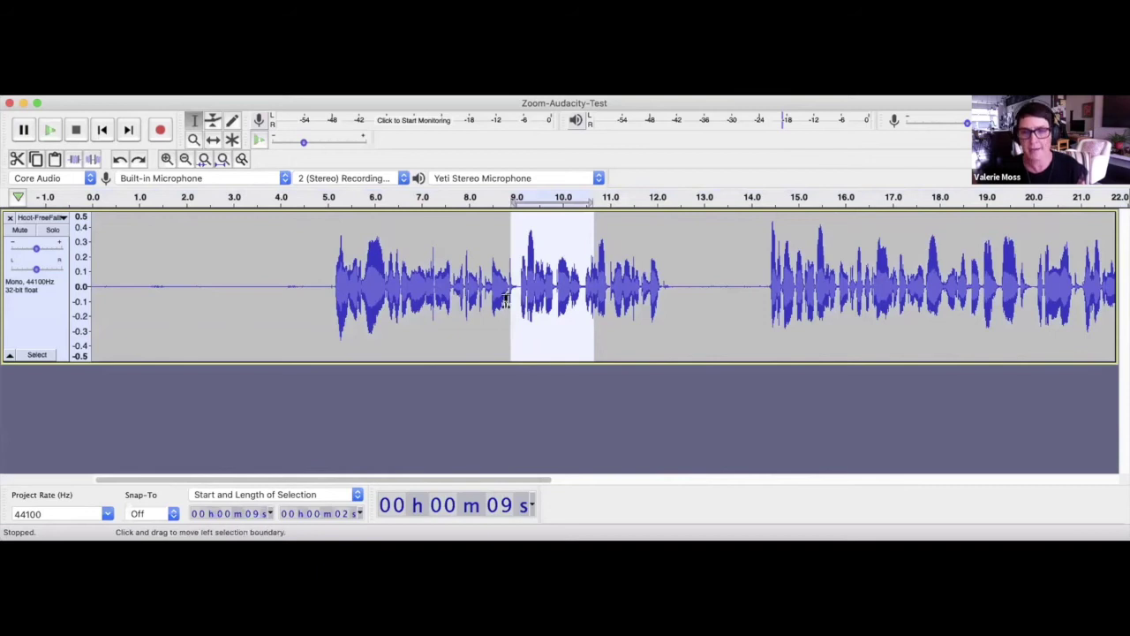
key(super+3)
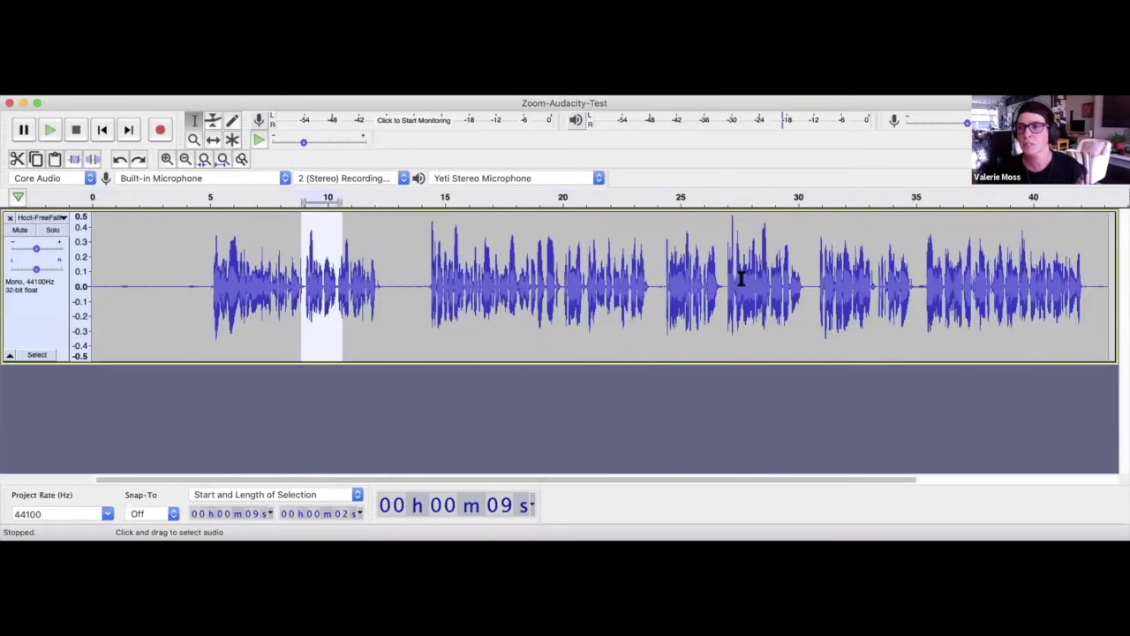
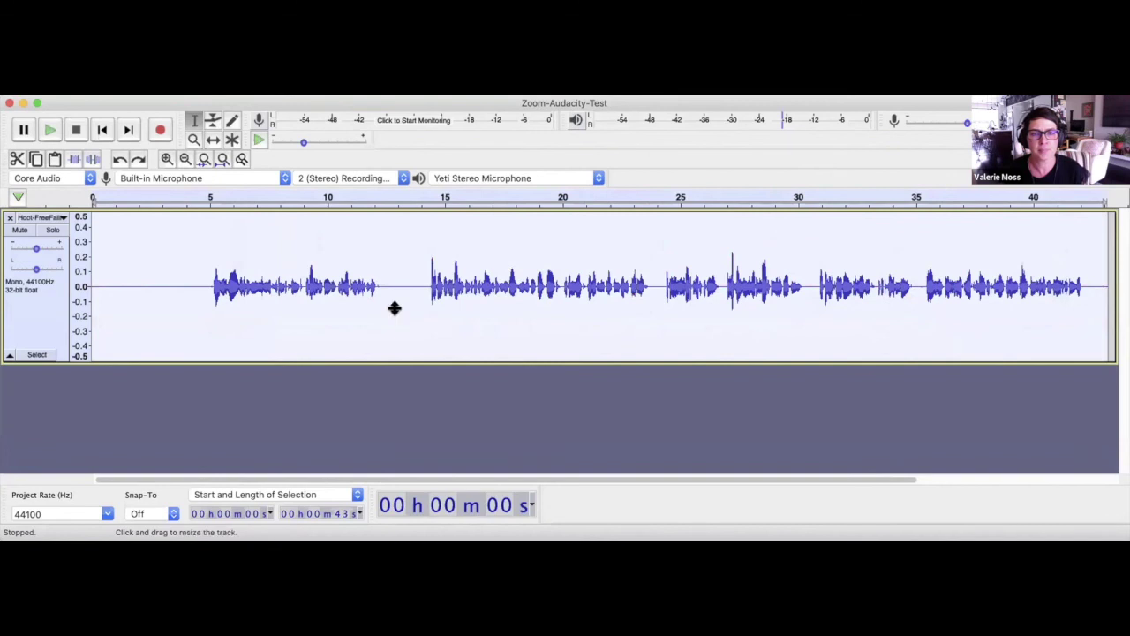
- Enlarge the track's height and switch its vertical scale from linear to dB
drag(457, 360, 453, 448)
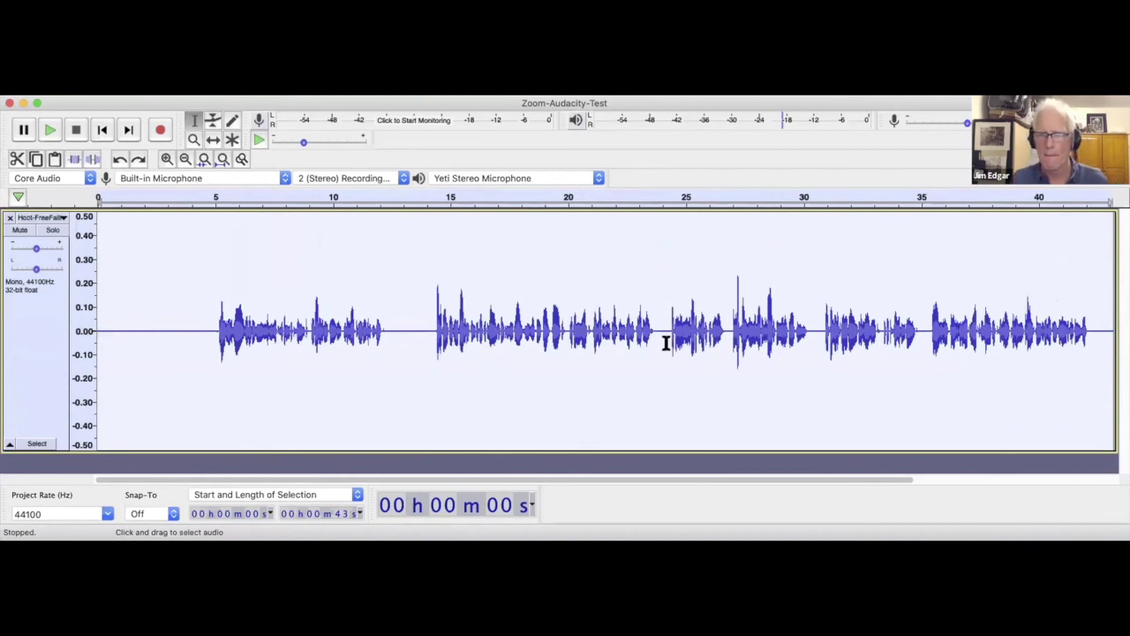
right_click(86, 330)
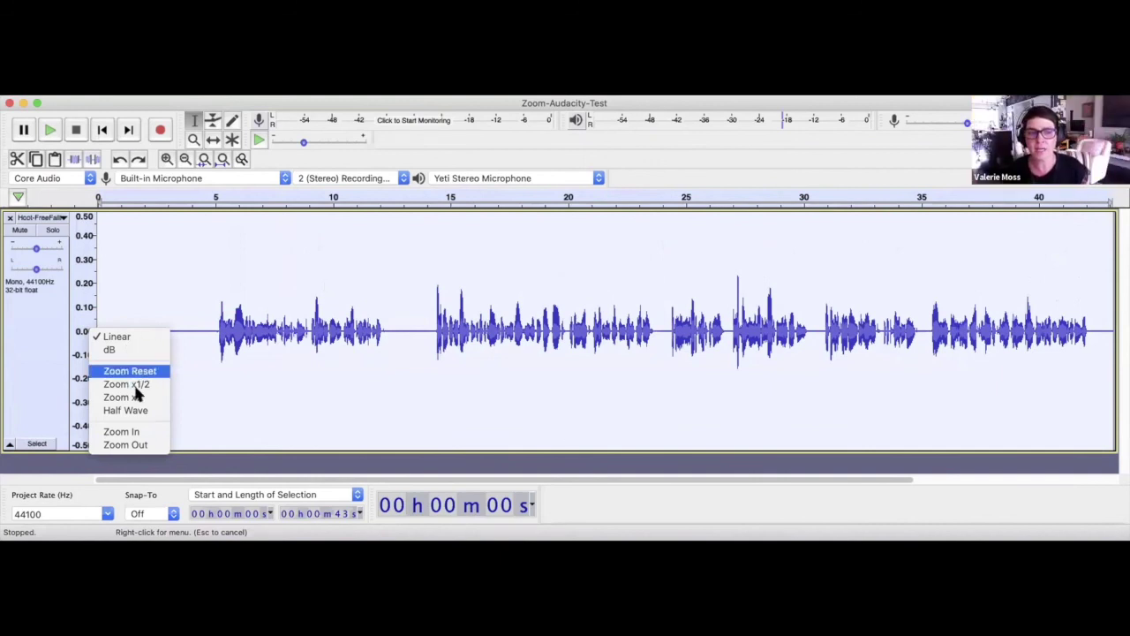
click(238, 389)
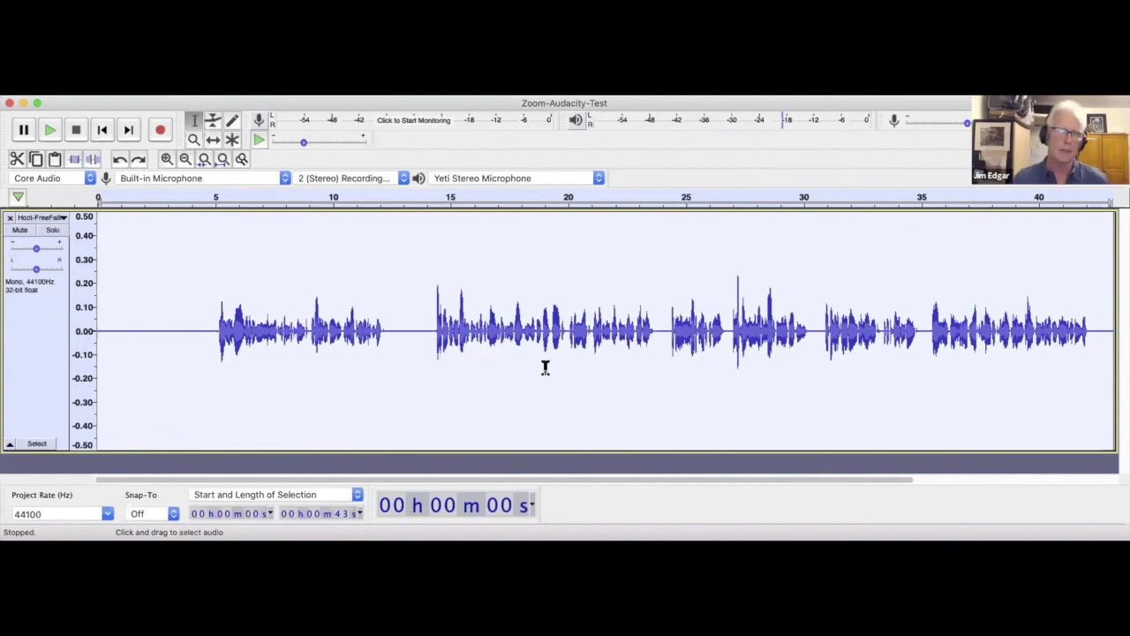
right_click(79, 330)
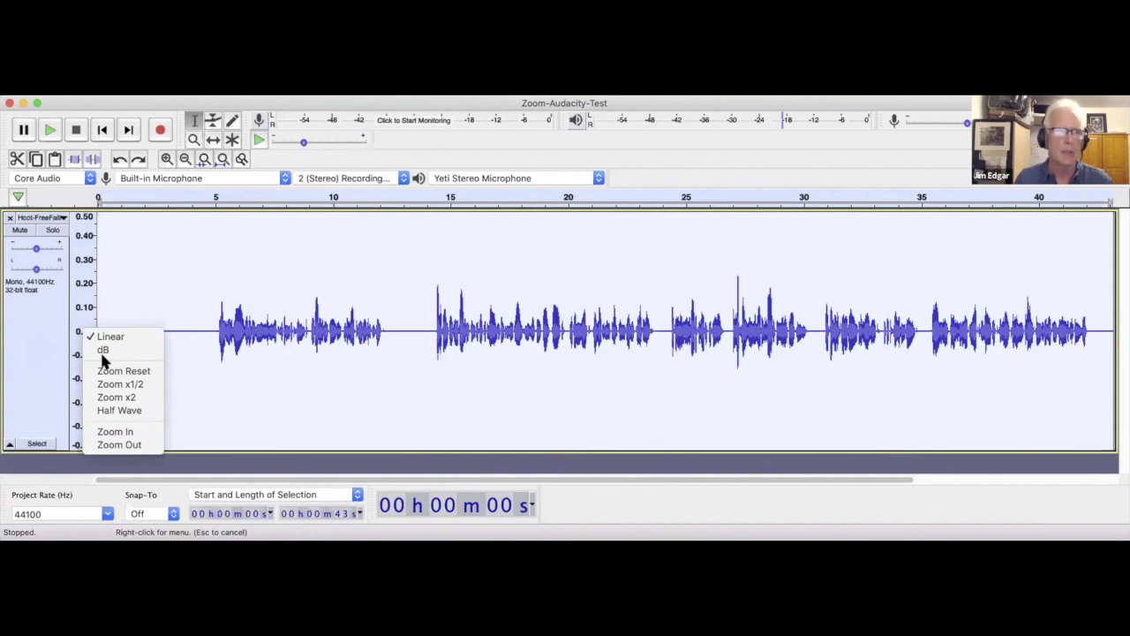
click(99, 350)
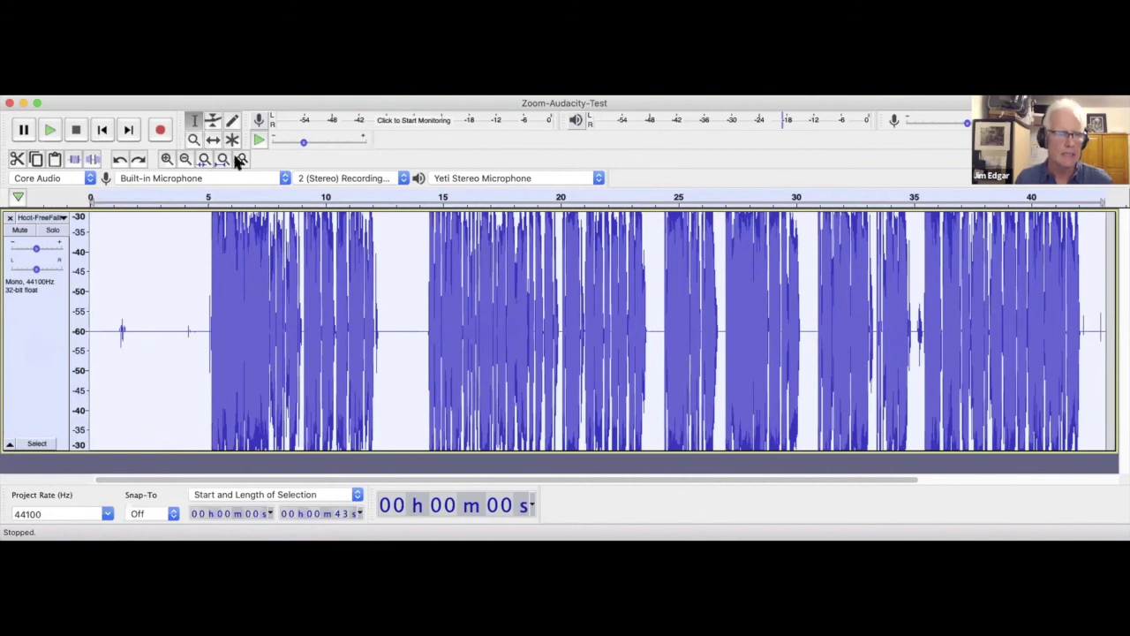
- Zoom in on about 7.7 to 13.1 seconds with the Zoom tool and adjust the track to a moderate height
click(194, 138)
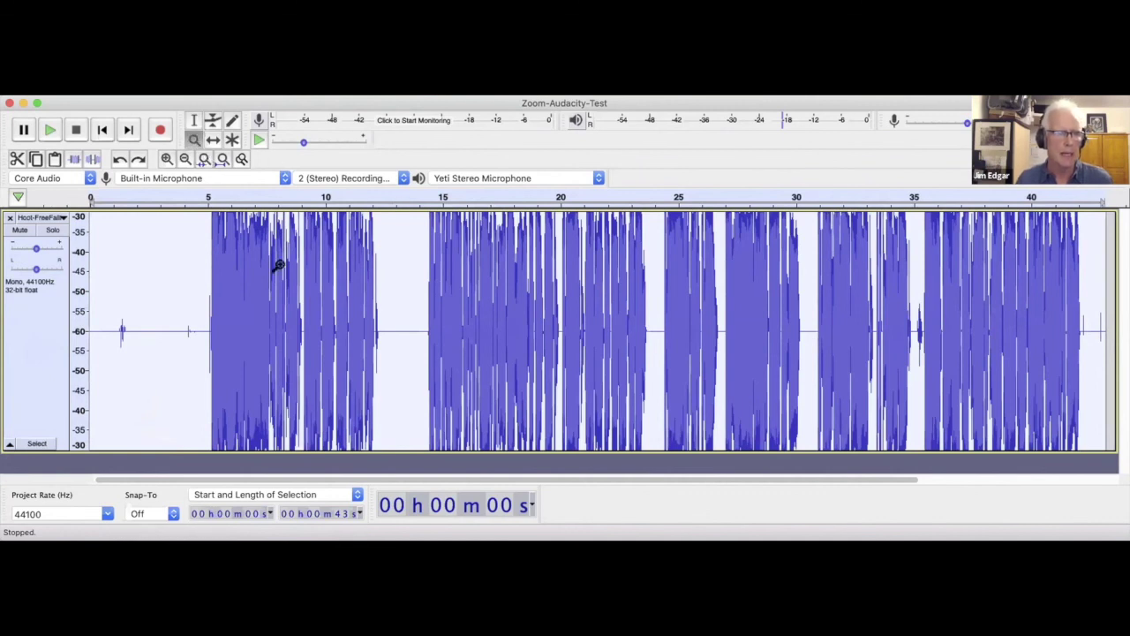
click(285, 322)
click(774, 376)
click(774, 376)
drag(728, 442, 718, 324)
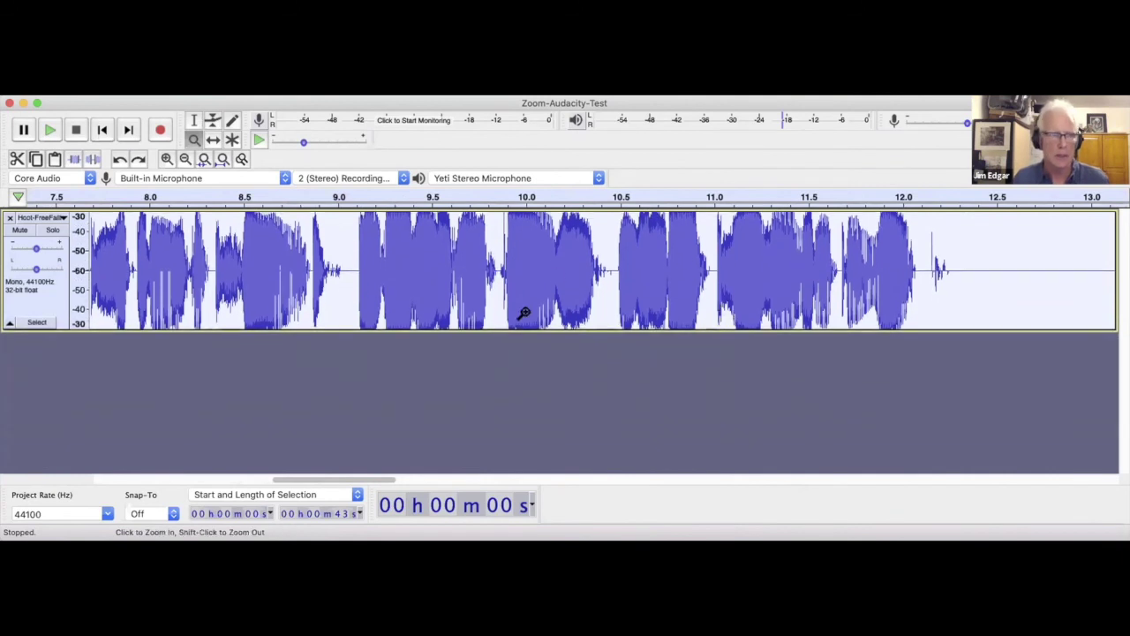
drag(522, 326, 530, 366)
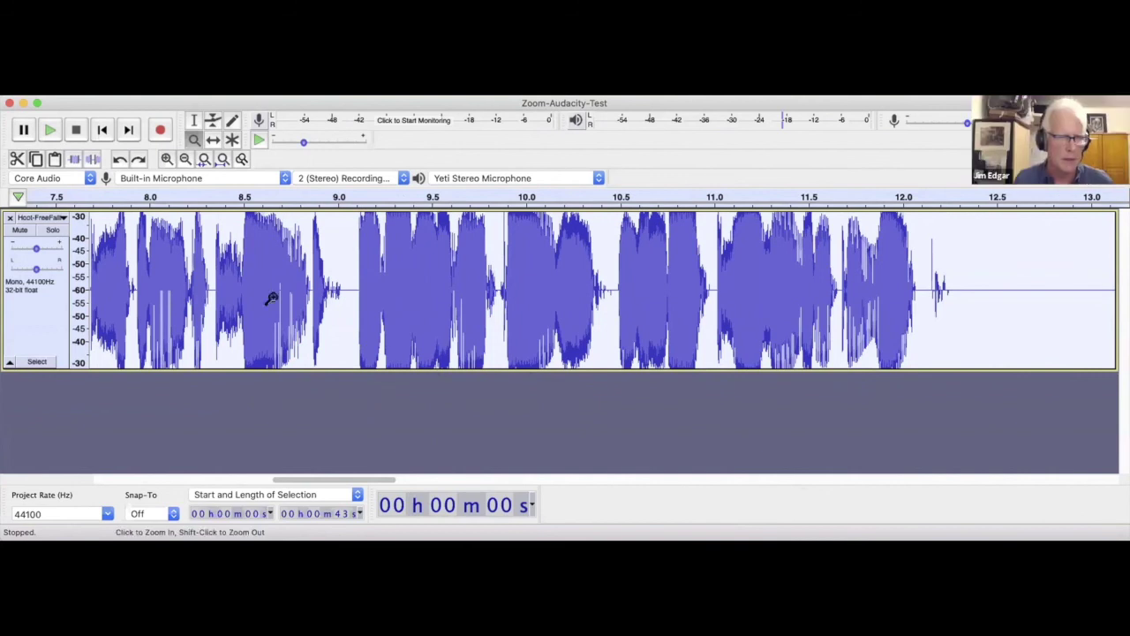
- Reset the vertical zoom of the track's dB scale and enlarge the track's height
right_click(78, 285)
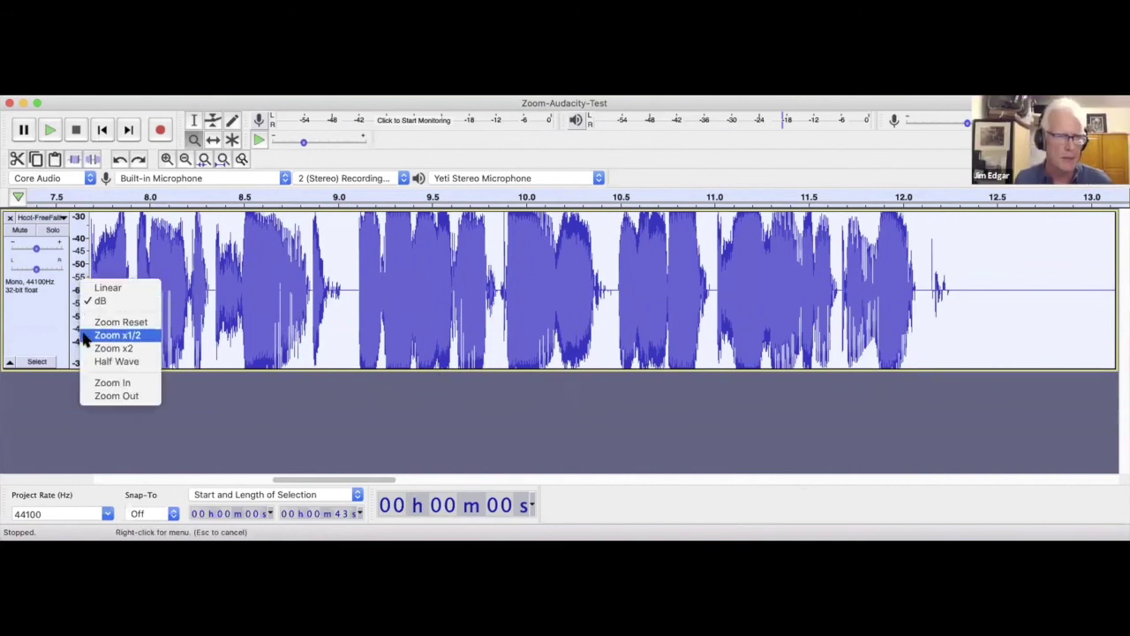
click(84, 322)
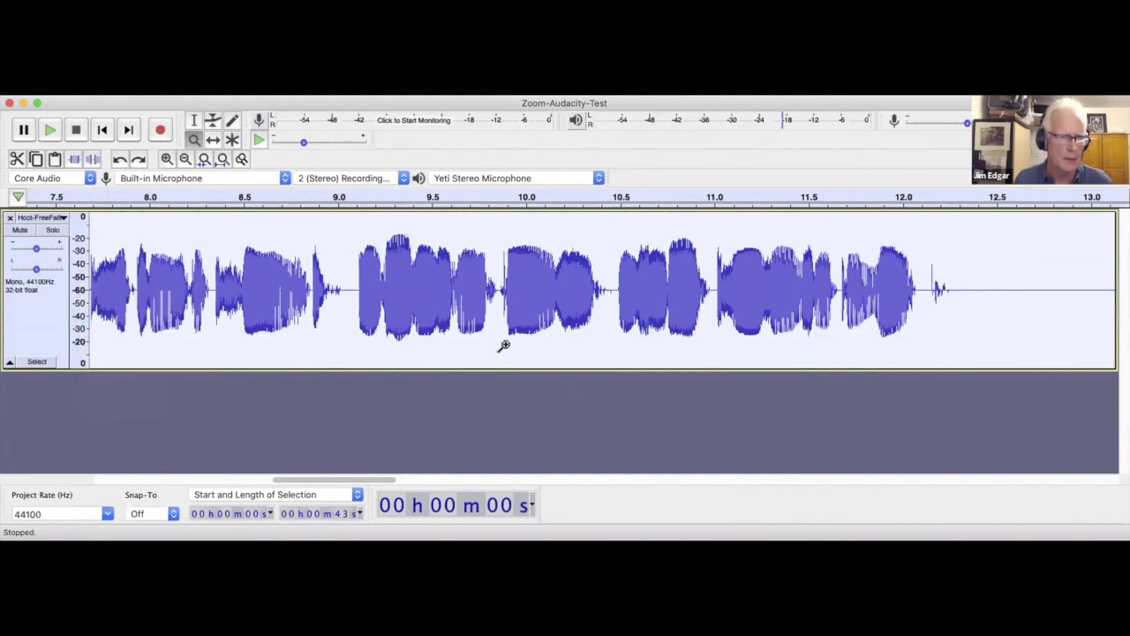
drag(534, 365, 527, 417)
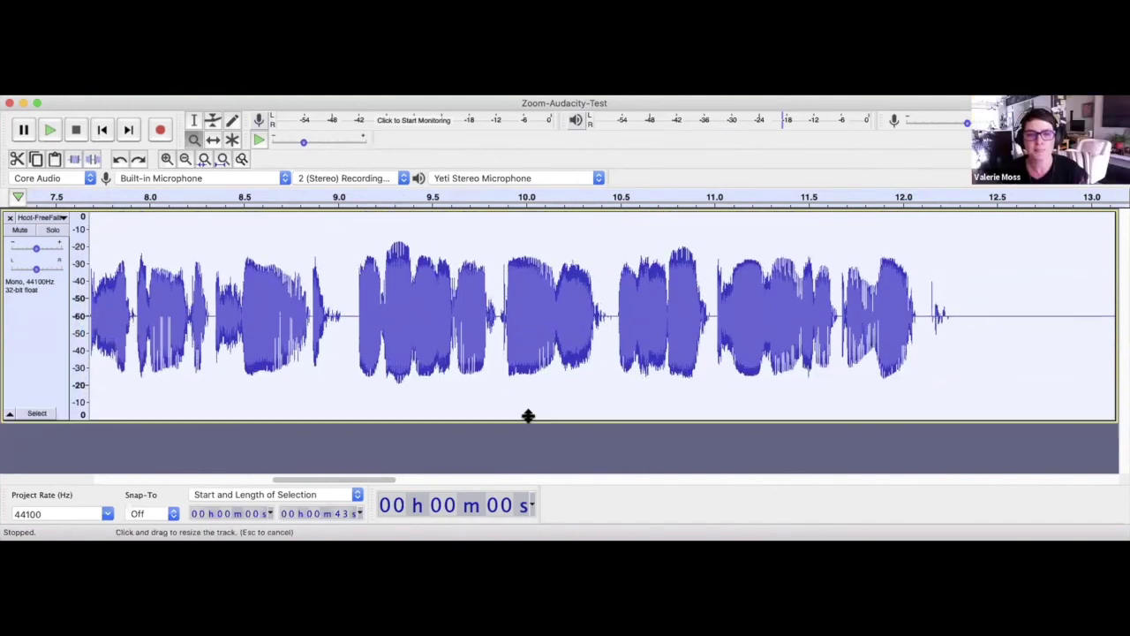
- Examine the start of the recording on the dB scale, and zoom out to show the whole track
drag(402, 477, 86, 474)
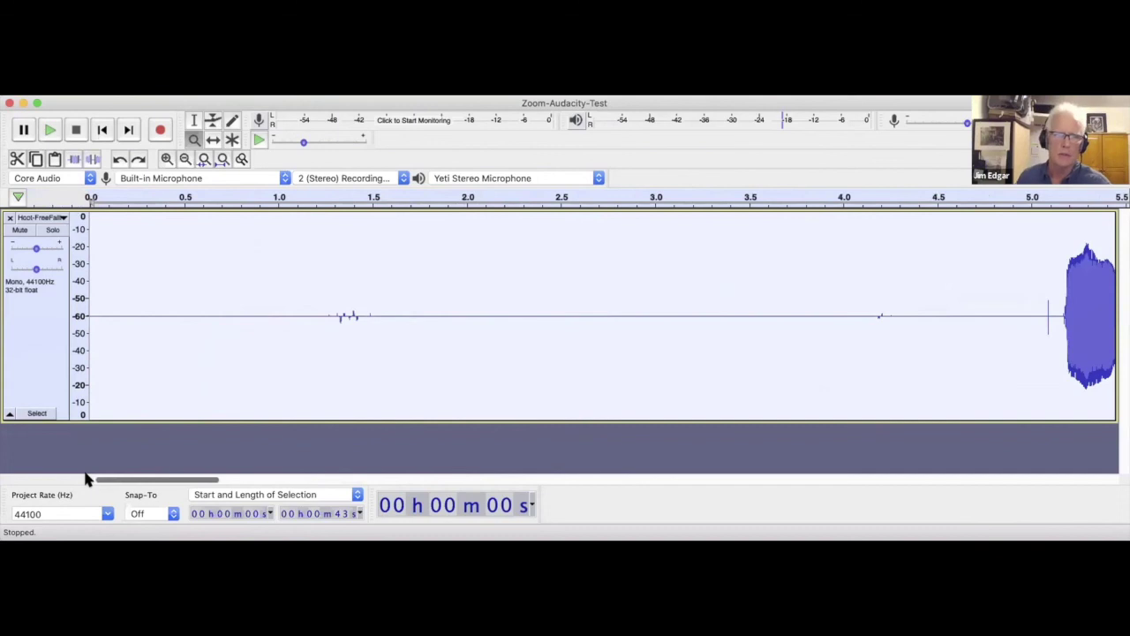
drag(181, 476, 236, 476)
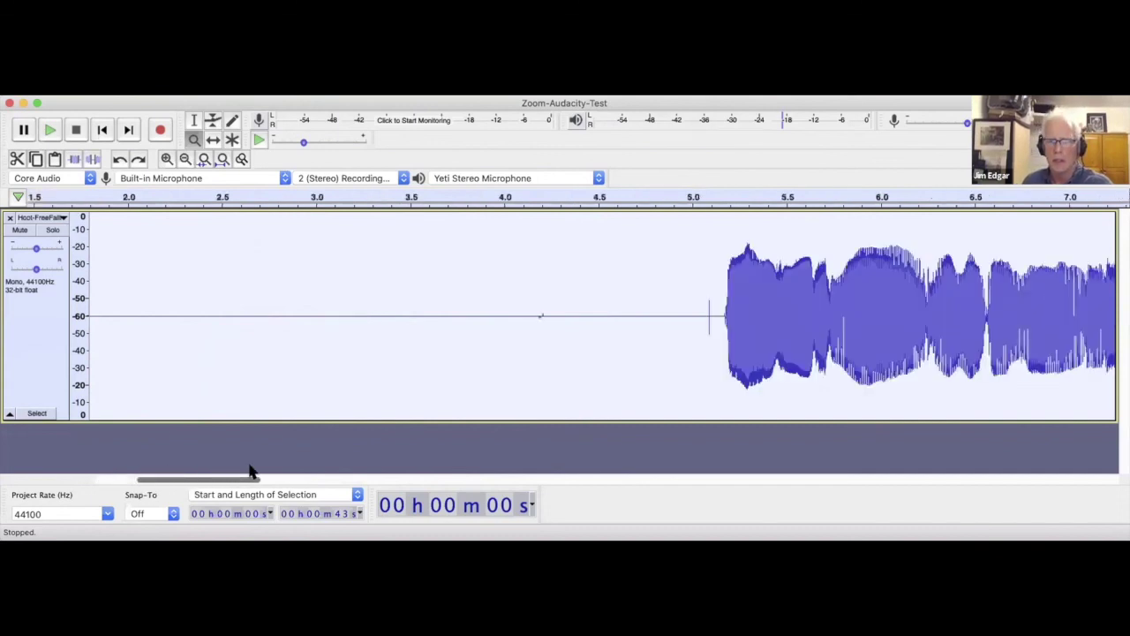
shift+click(577, 365)
shift+click(575, 364)
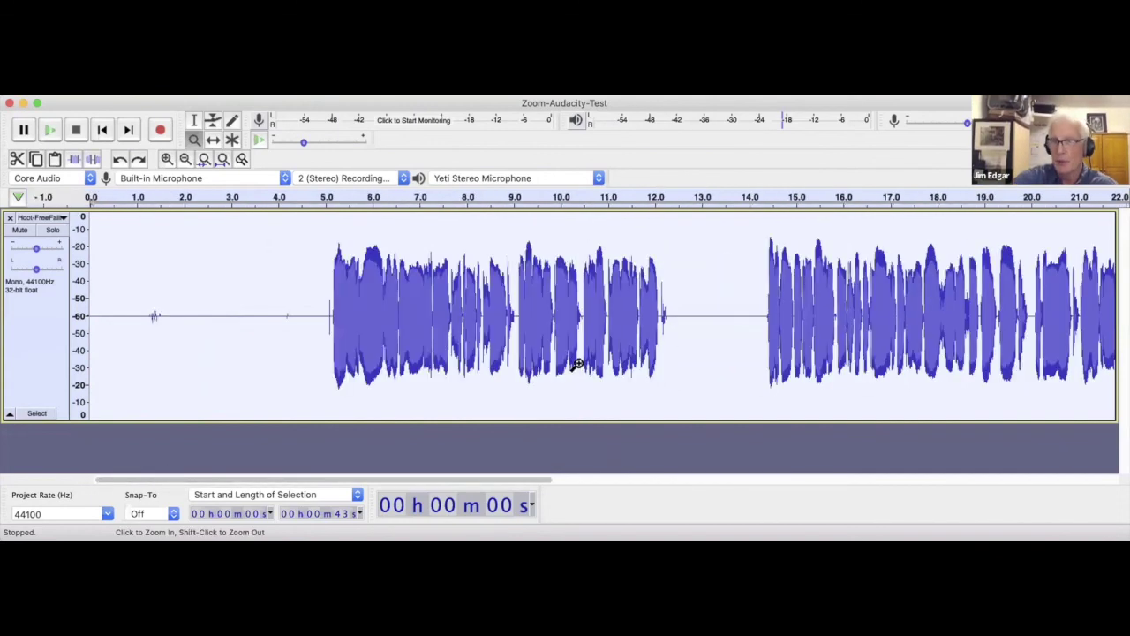
shift+click(575, 361)
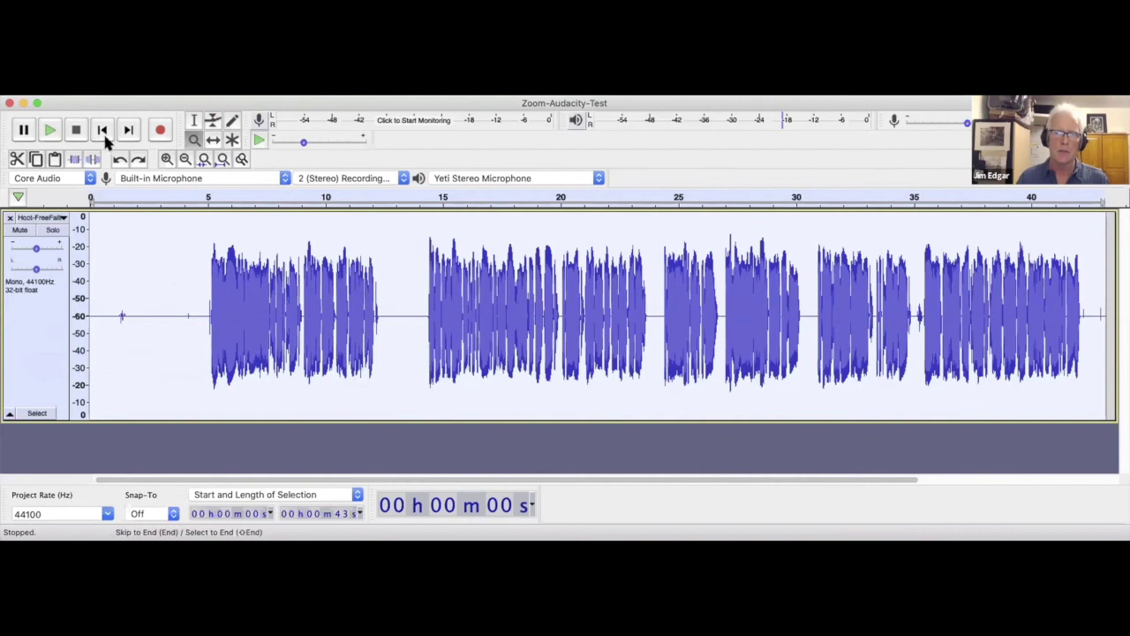
- Place the cursor at about 4 seconds with the Selection tool and examine the waveform closely from about 5 to 10.5 seconds
click(194, 120)
click(174, 327)
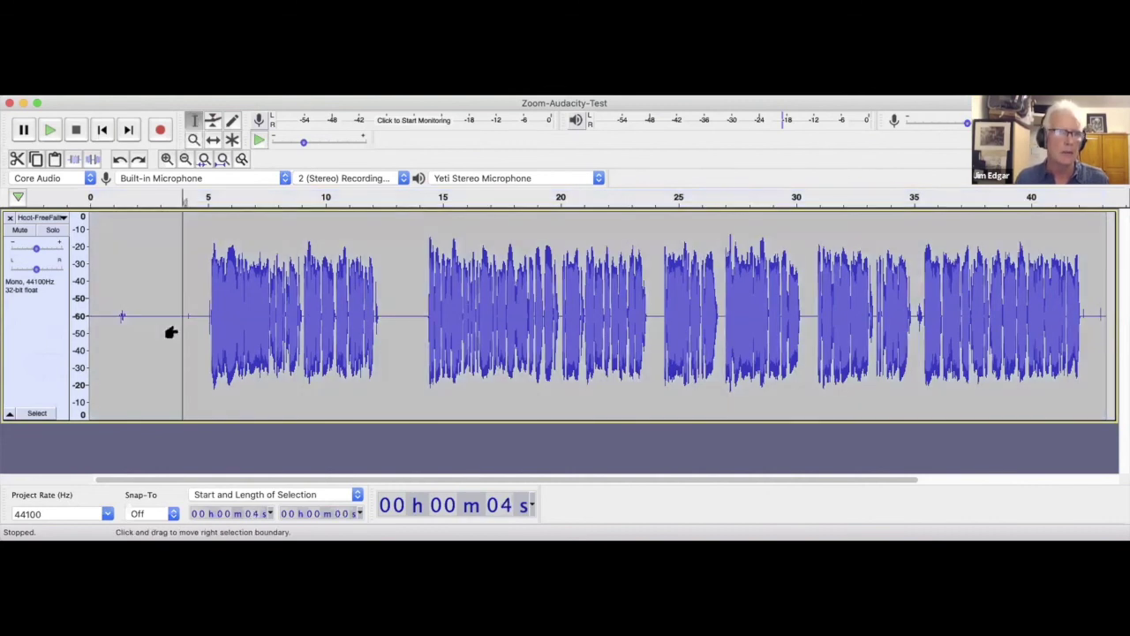
key(super+1)
key(super+1)
key(super+1)
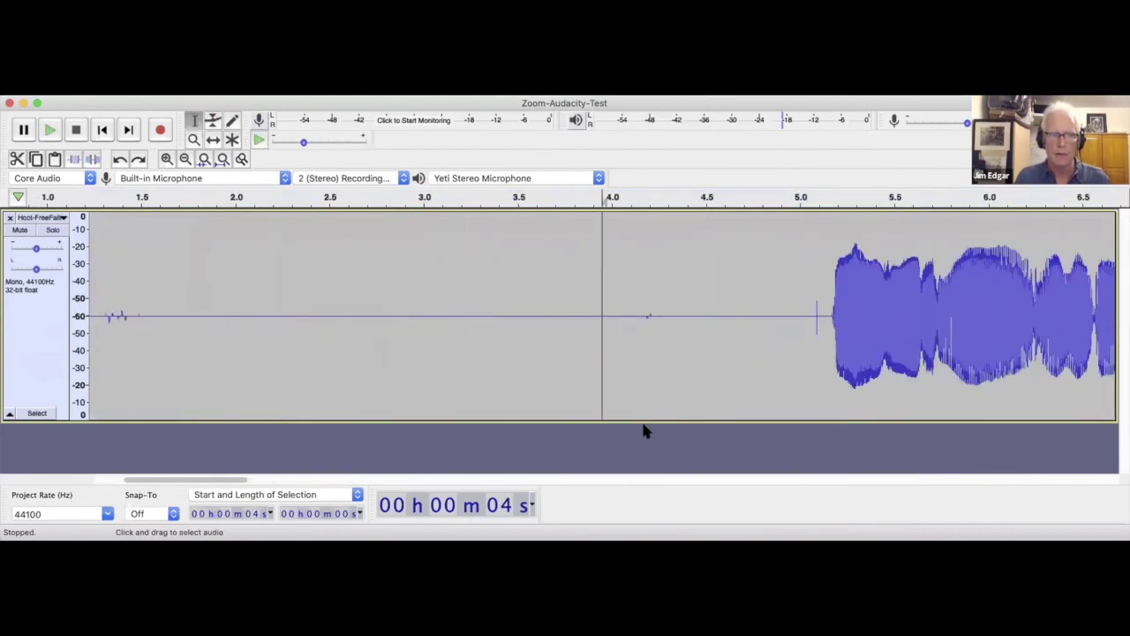
drag(205, 484, 290, 489)
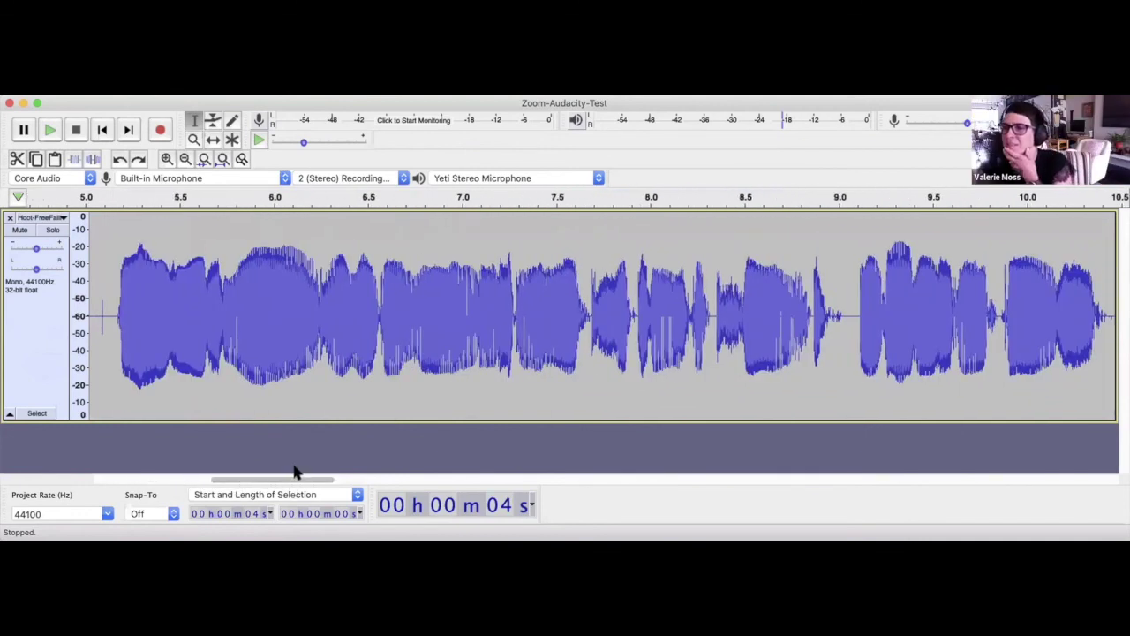
- Select the whole track, switch its vertical scale to linear and fit the project to the window width
click(24, 315)
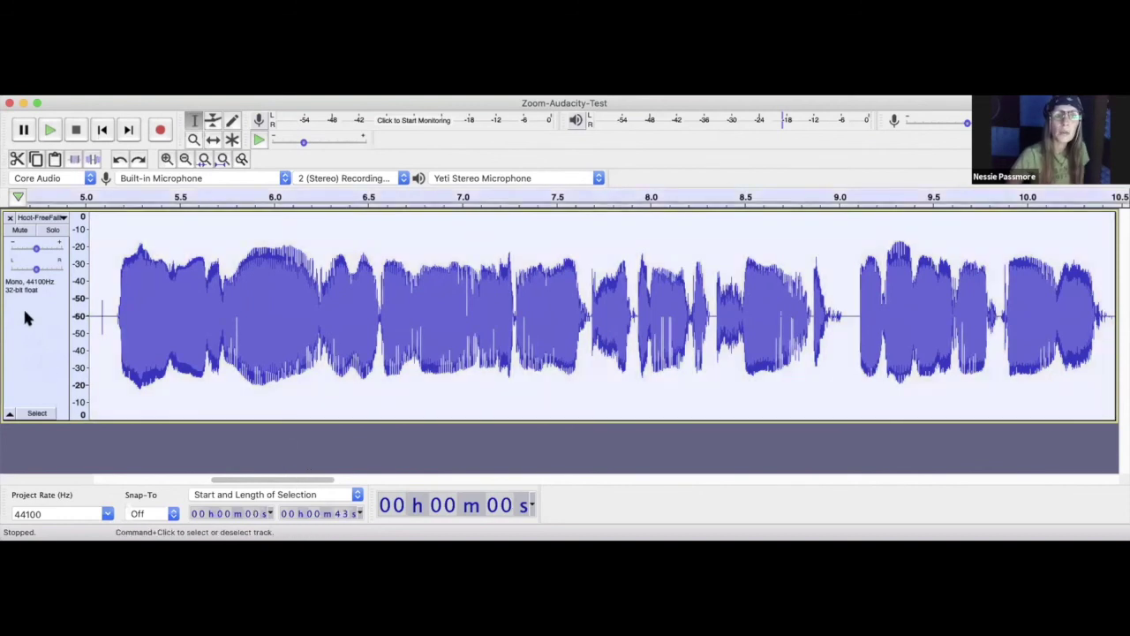
right_click(80, 317)
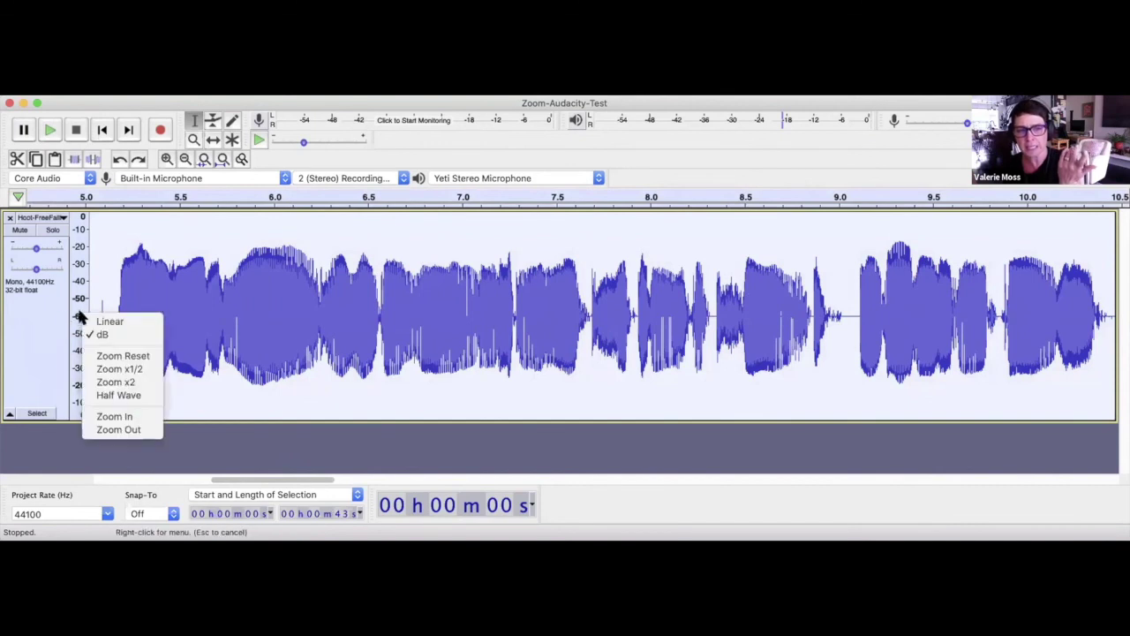
click(108, 322)
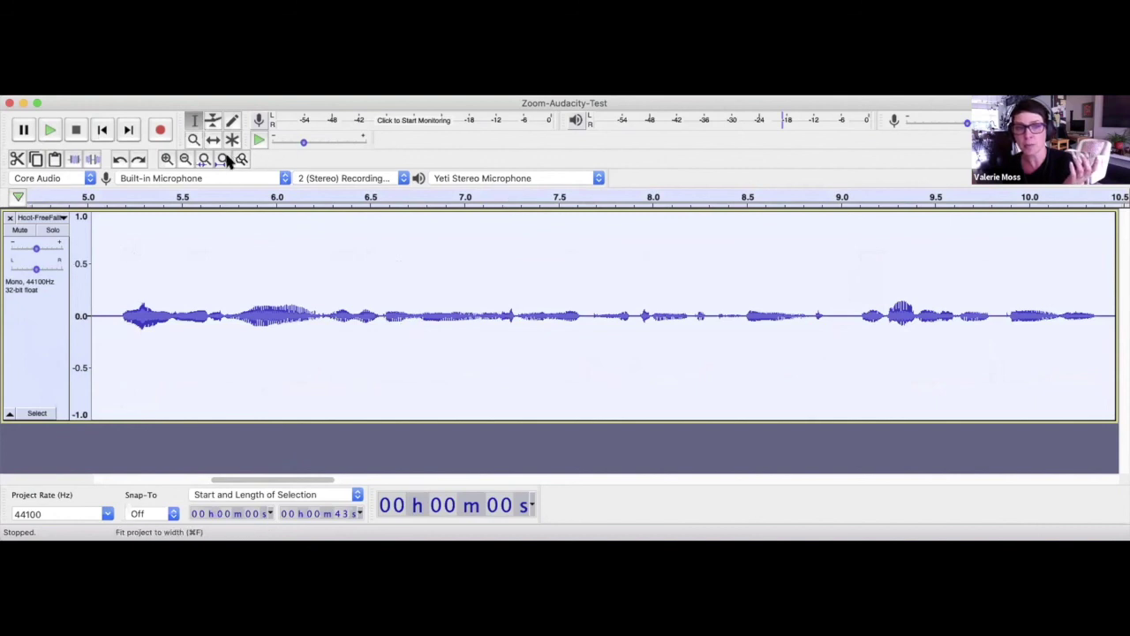
click(222, 159)
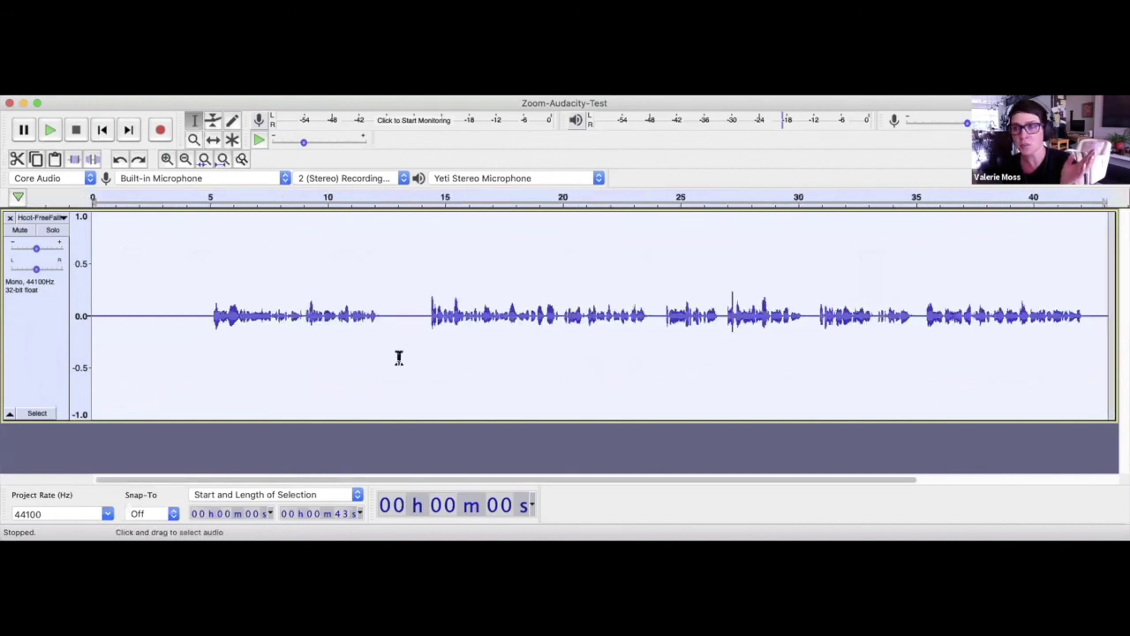
- Switch the track's vertical scale back to dB, inspect about 9 to 14 seconds closely and fit the whole project in view
right_click(75, 311)
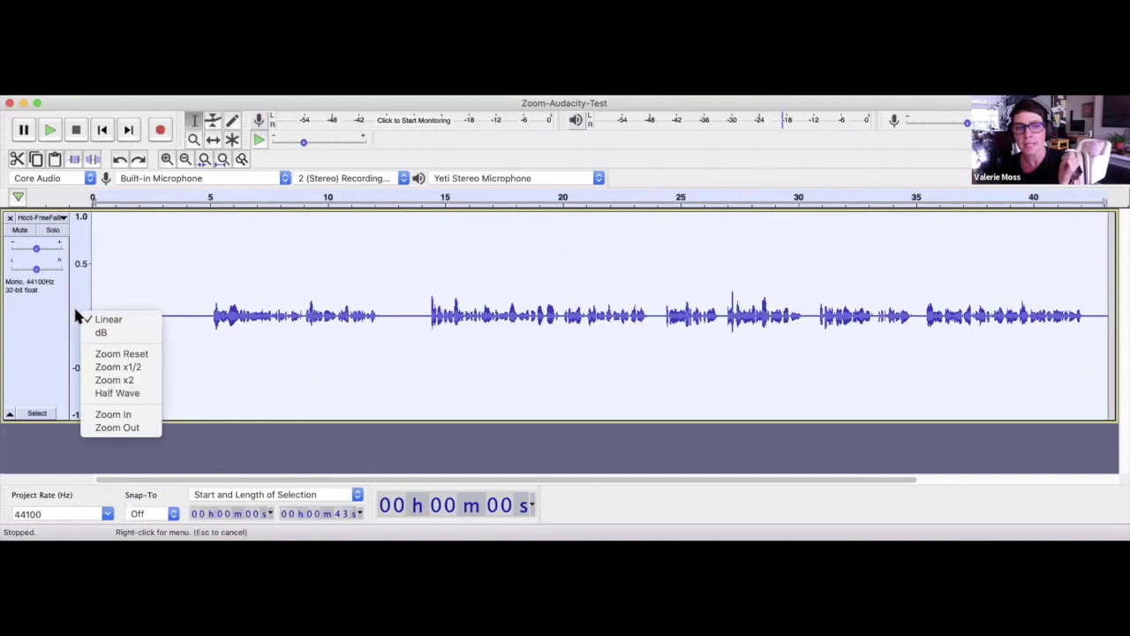
click(116, 332)
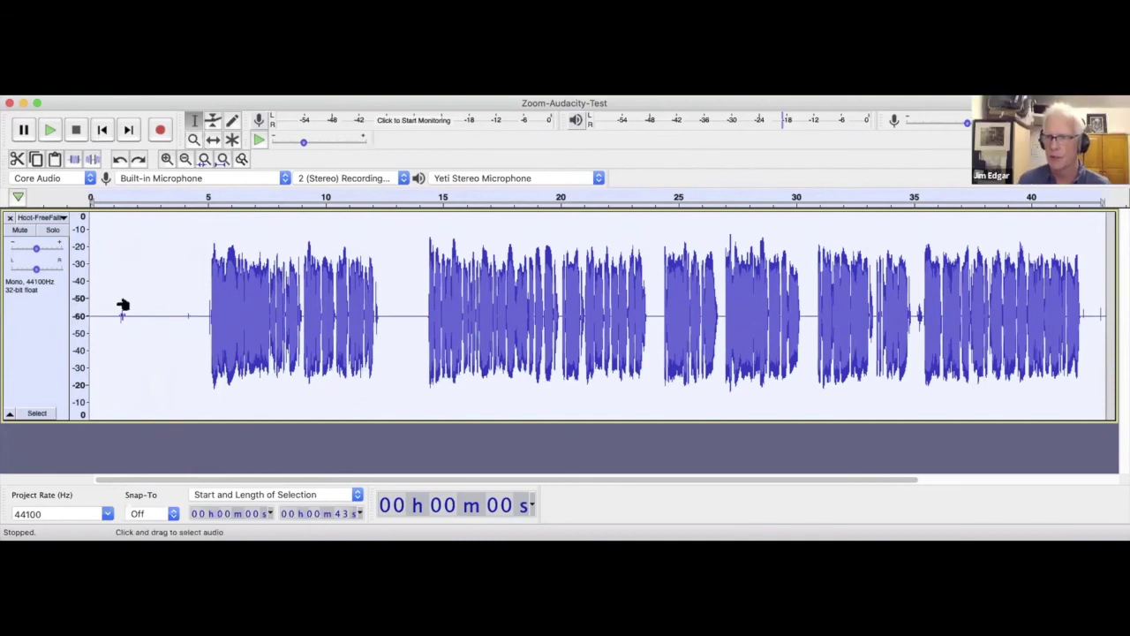
key(ctrl+1)
key(ctrl+1)
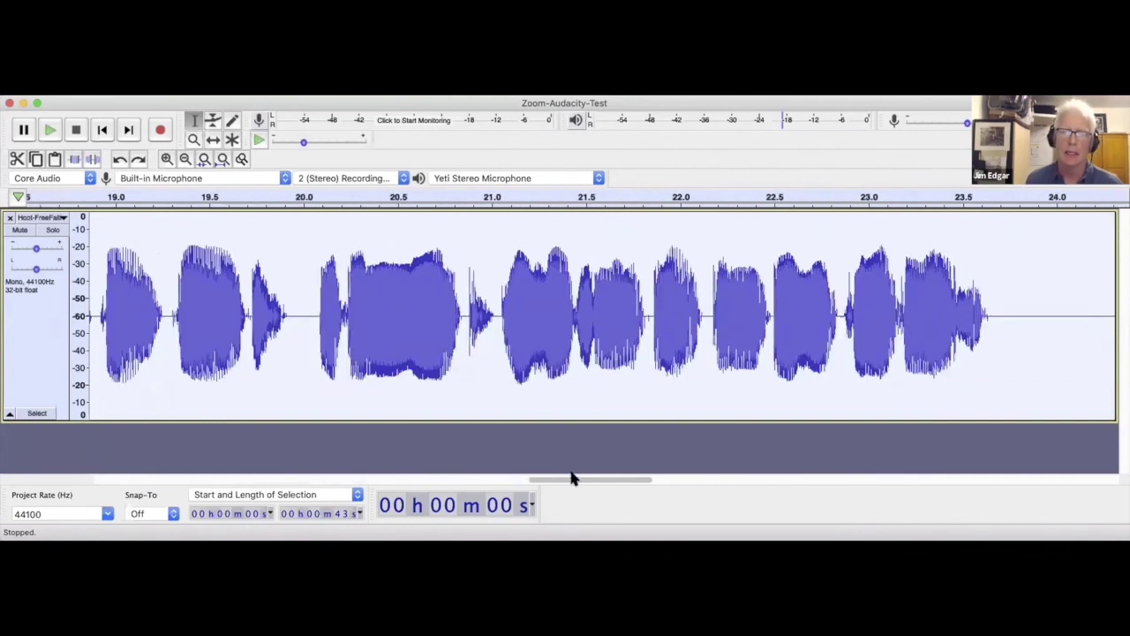
click(431, 479)
drag(412, 479, 342, 479)
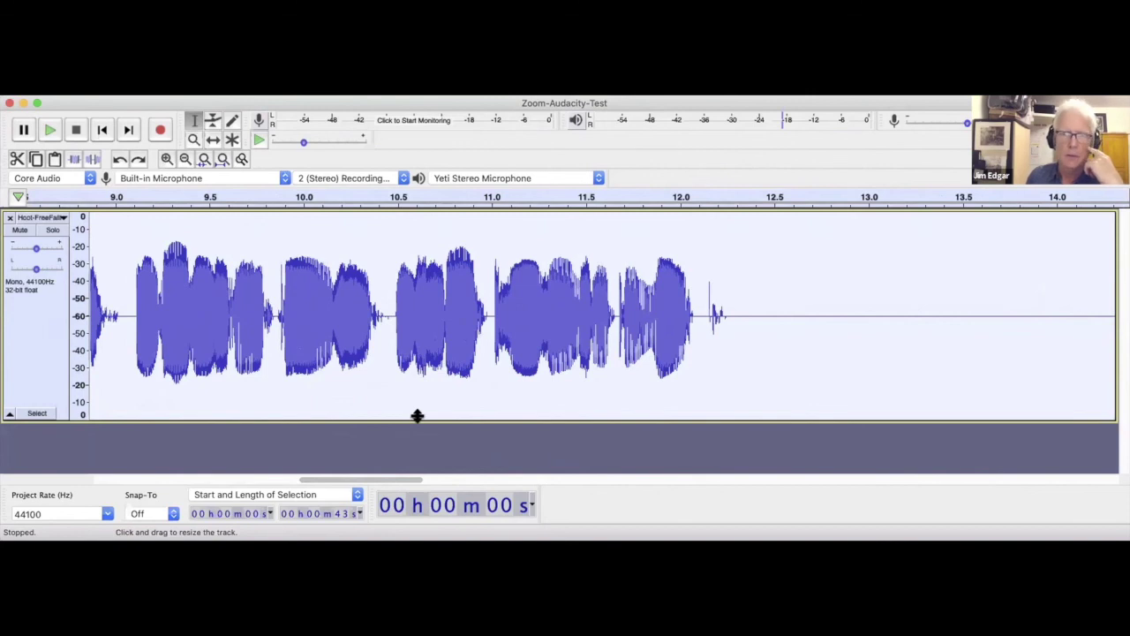
click(223, 158)
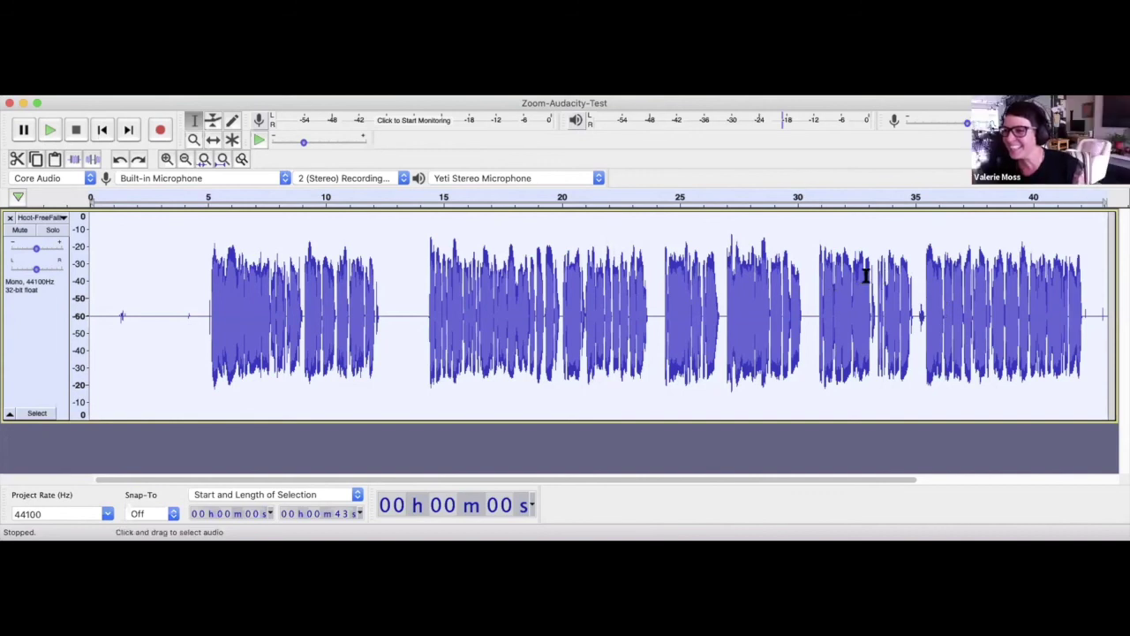
- Place the cursor at about 15 and 28 seconds in the track and reselect the whole track
click(450, 323)
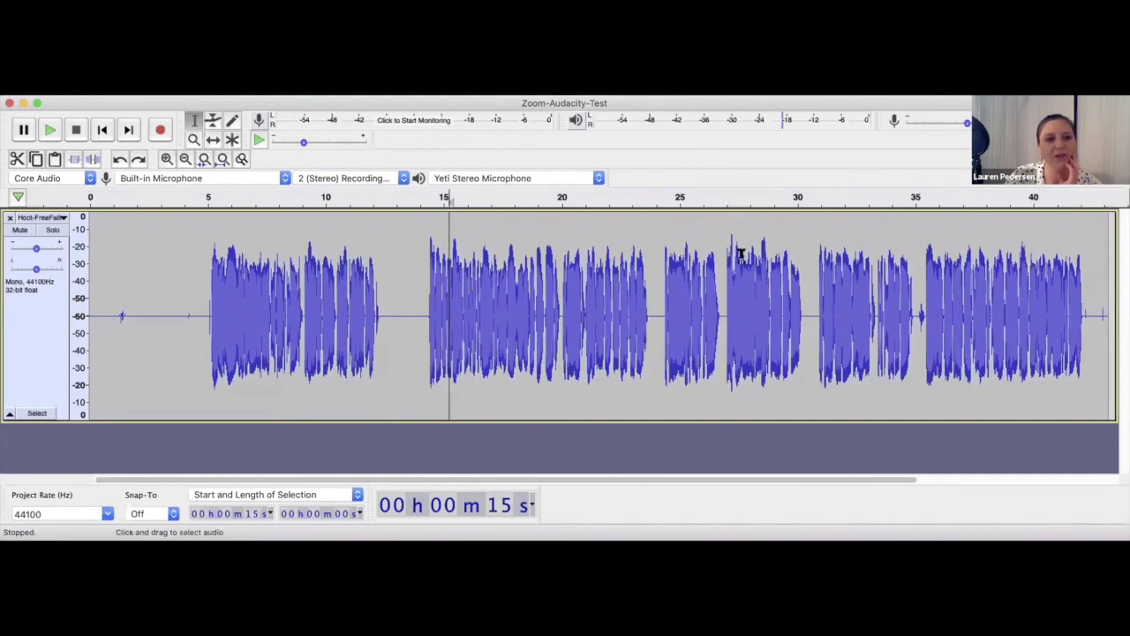
click(740, 327)
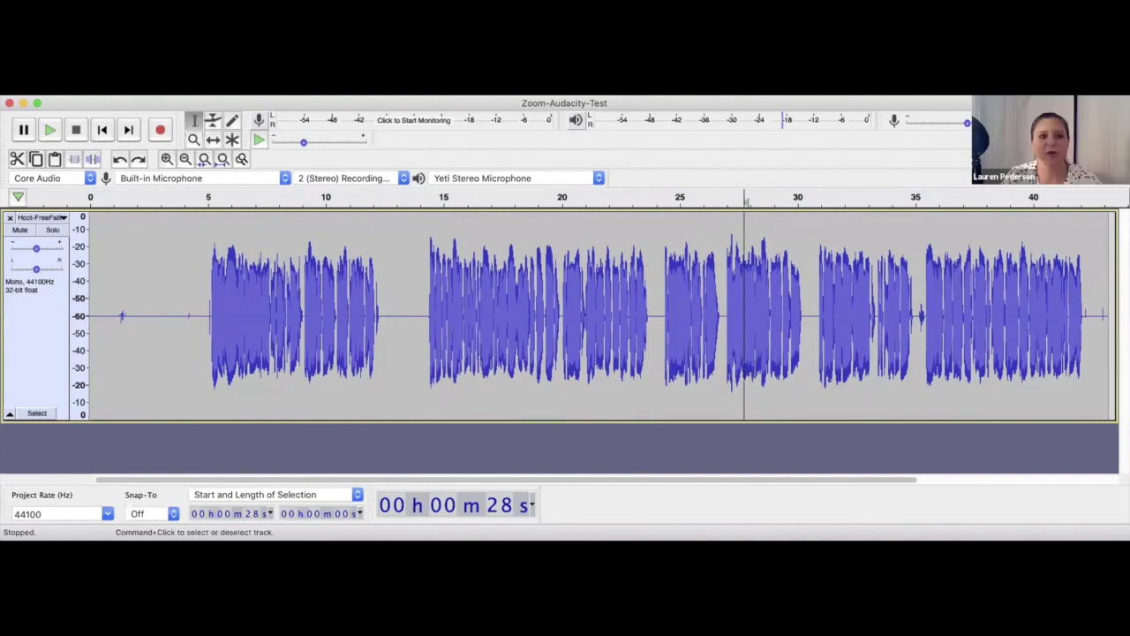
click(46, 296)
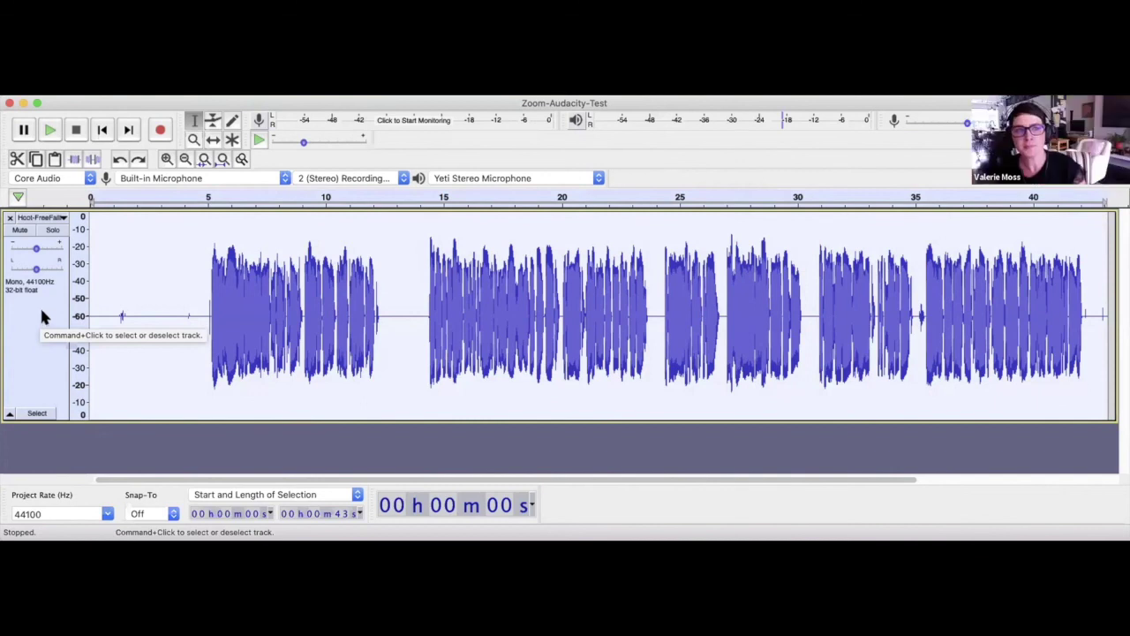
click(60, 217)
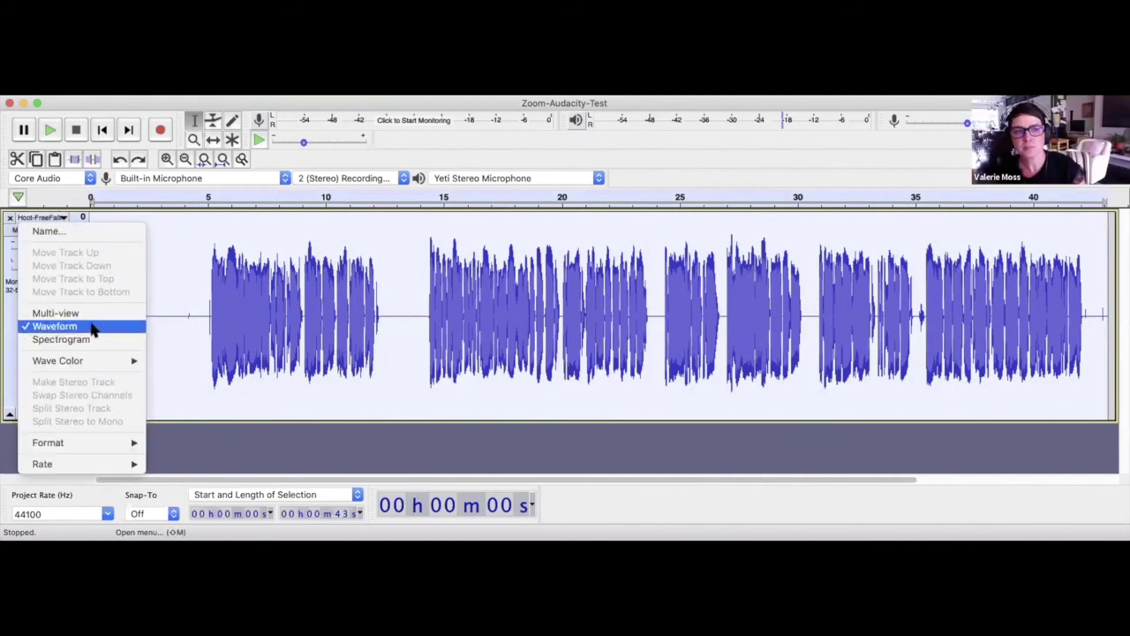
mouse_move(84, 362)
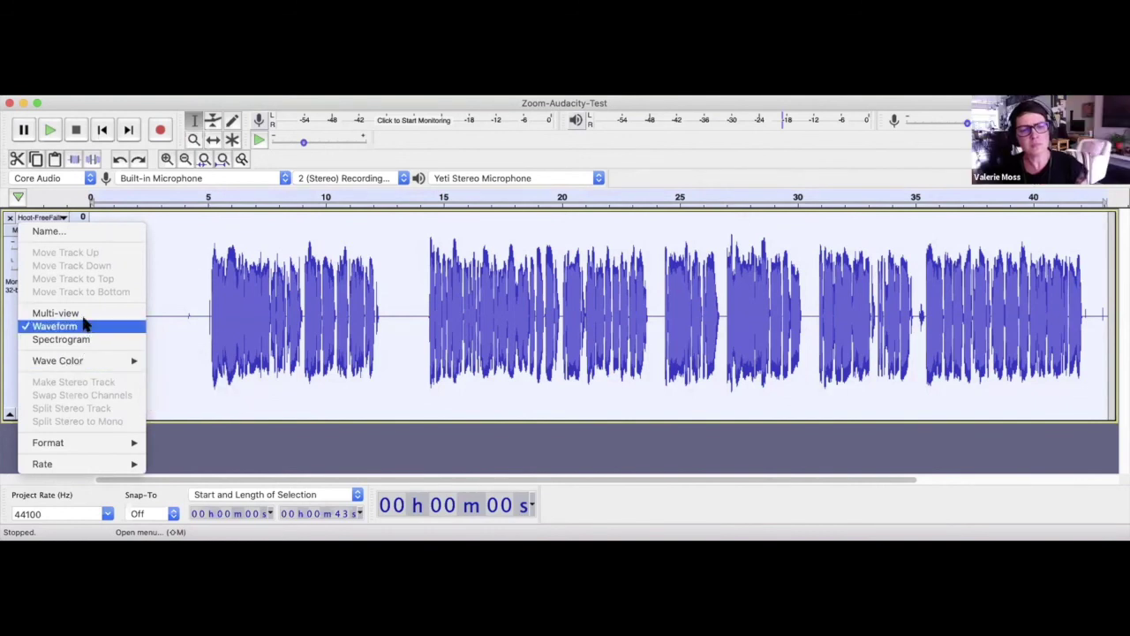
mouse_move(104, 448)
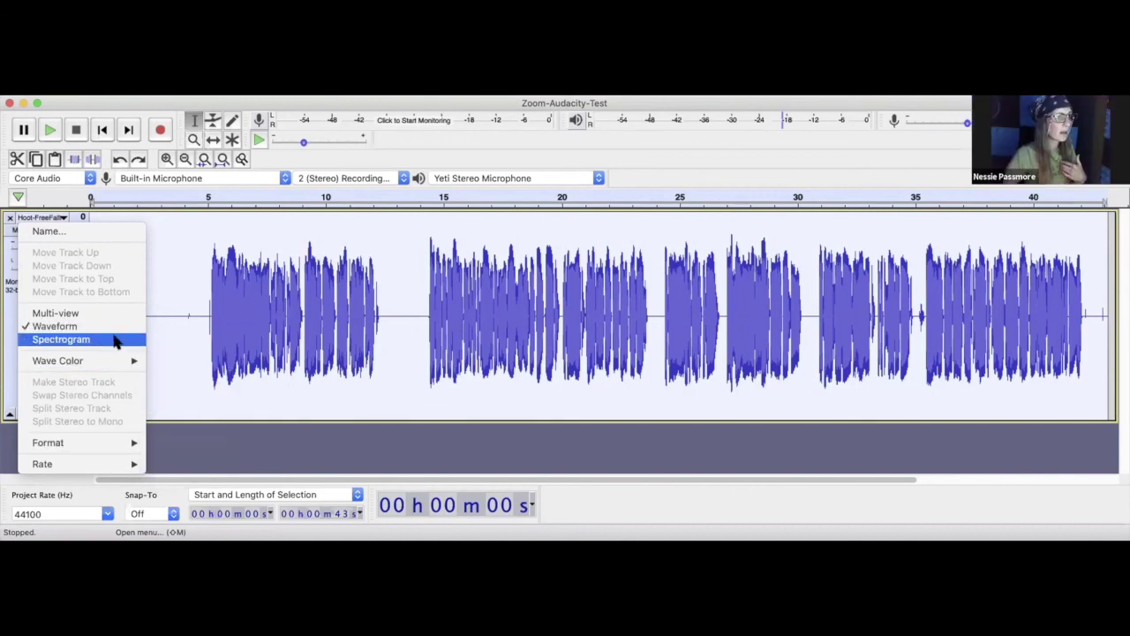
click(11, 343)
right_click(80, 316)
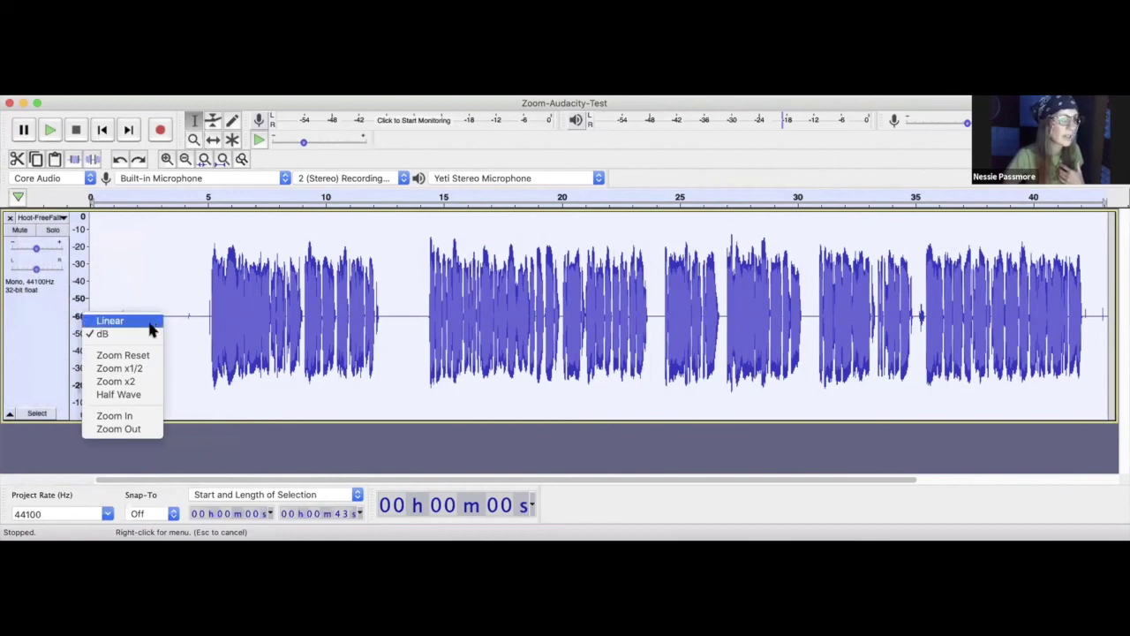
right_click(75, 281)
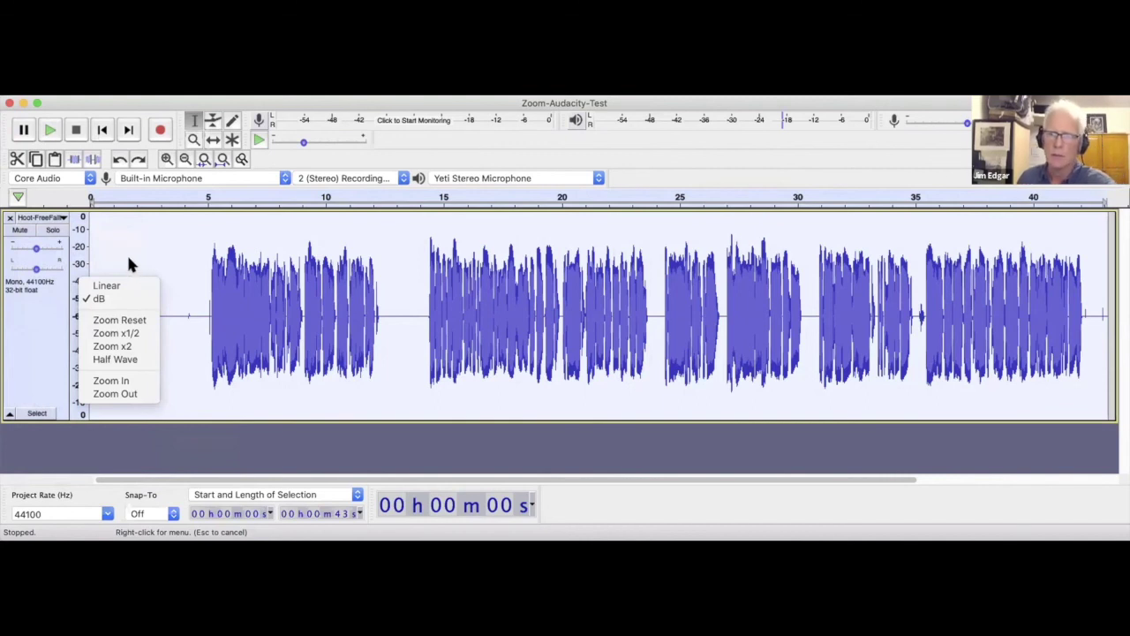
click(21, 315)
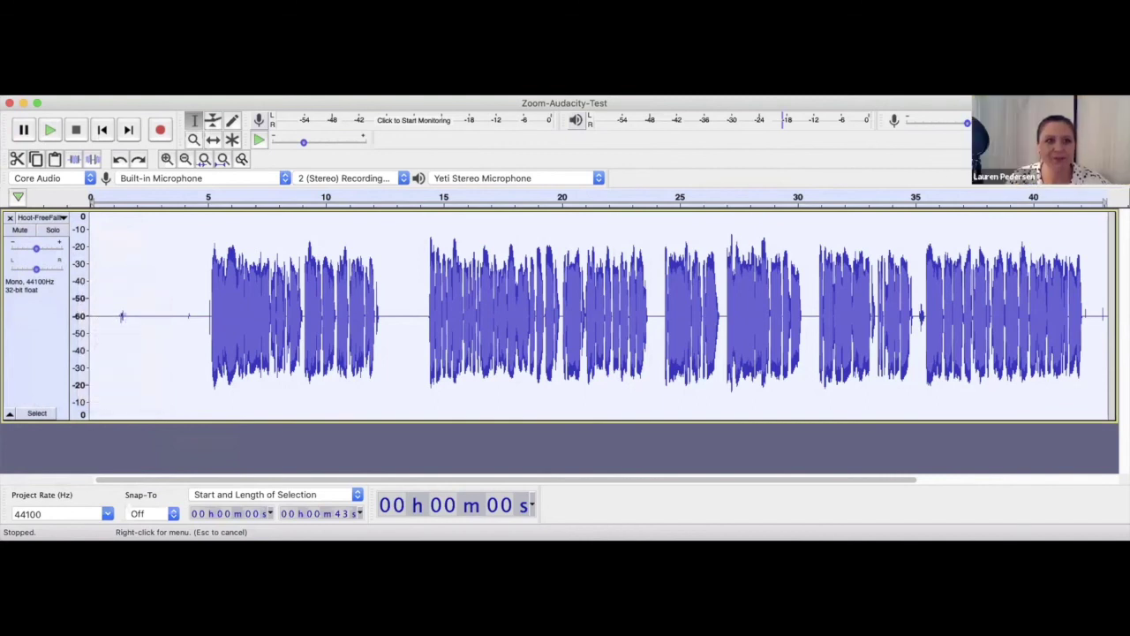
- Look through the Playback, Recording and Interface preferences, including the meter dB range options, and leave them without saving changes
key(super+comma)
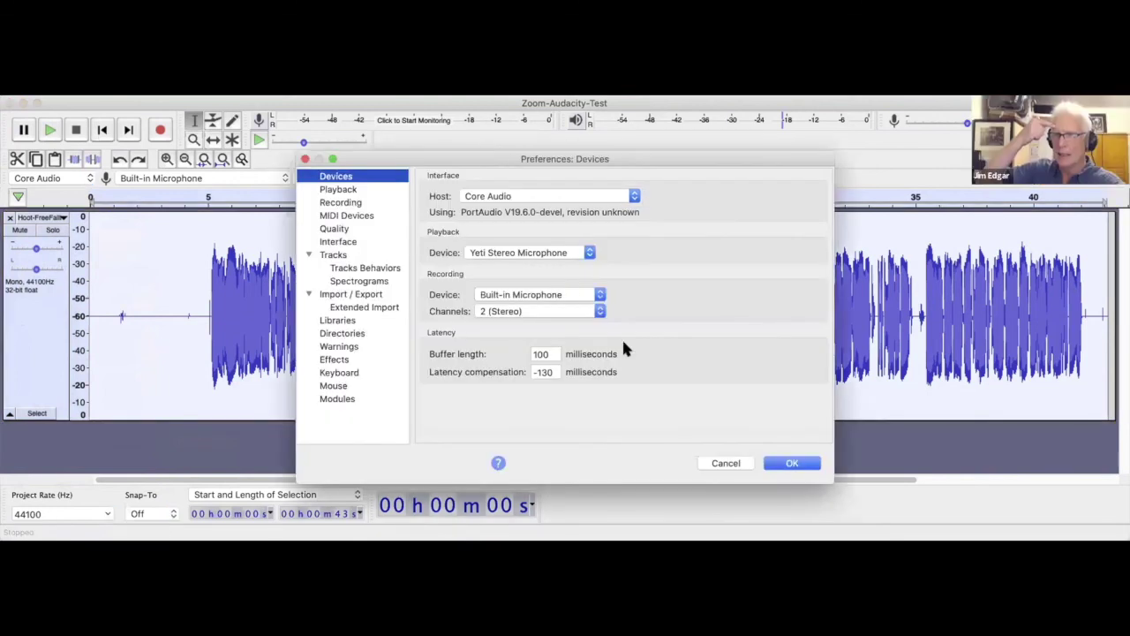
click(338, 191)
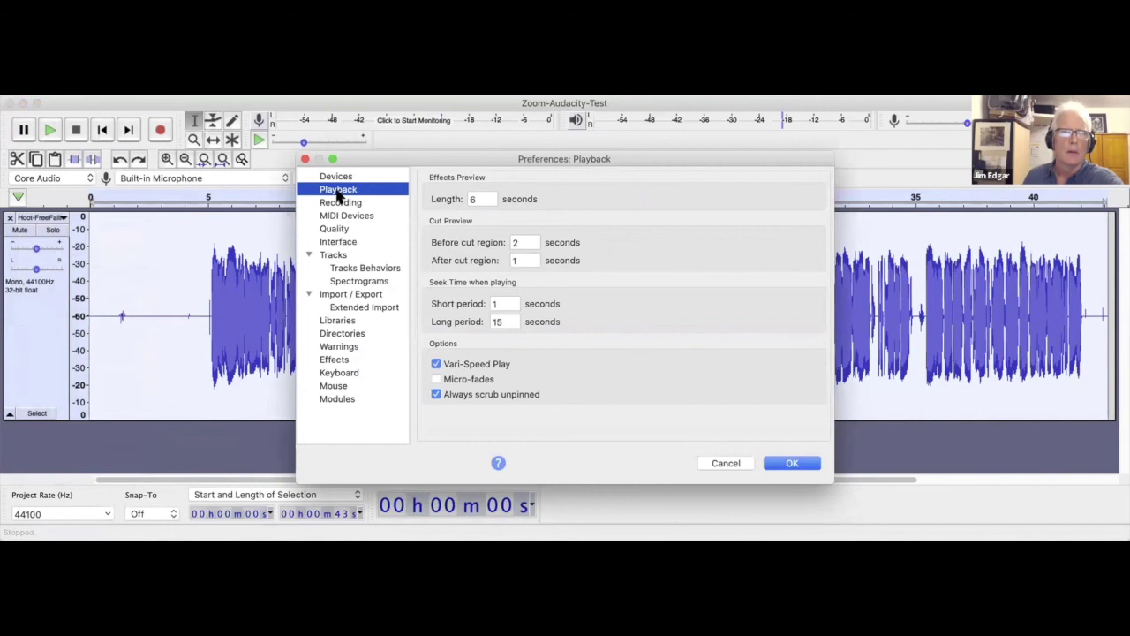
click(346, 203)
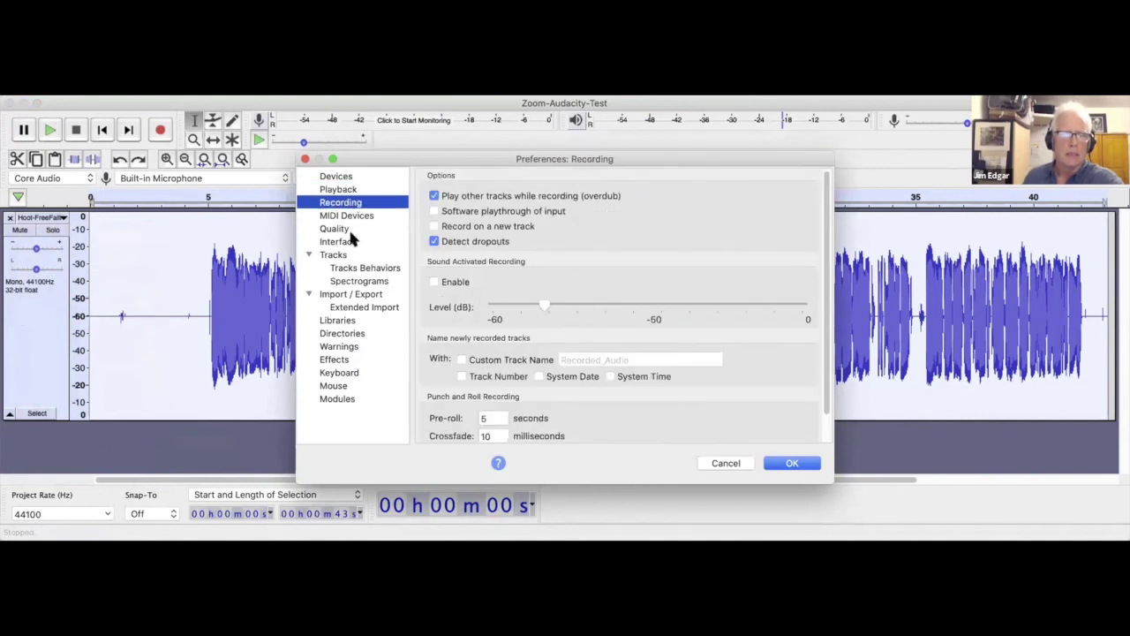
click(354, 241)
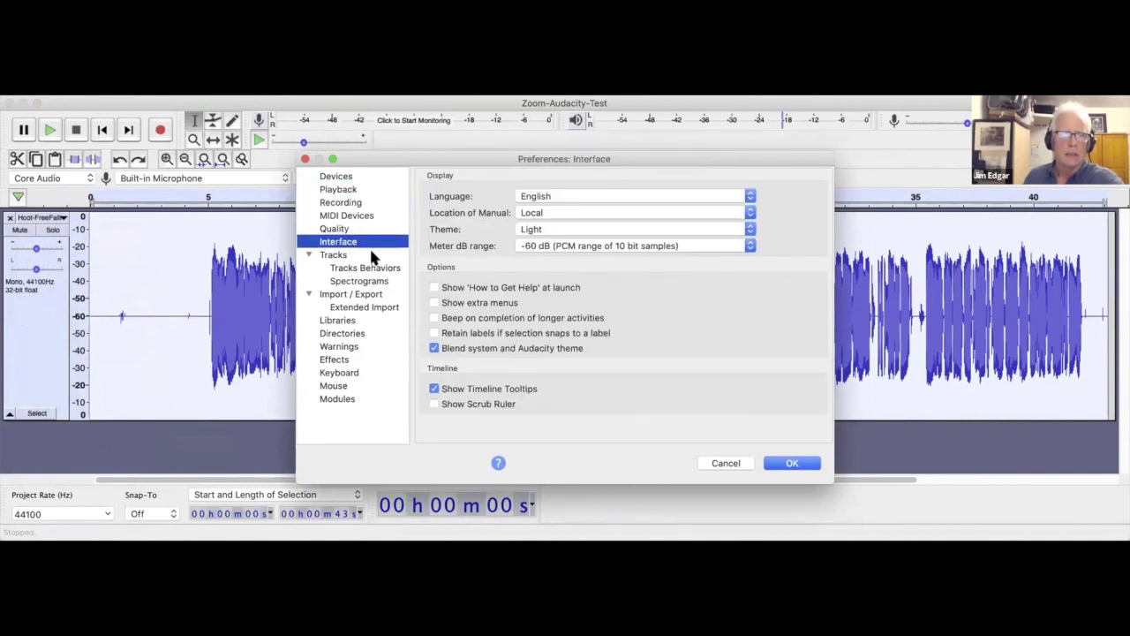
click(603, 247)
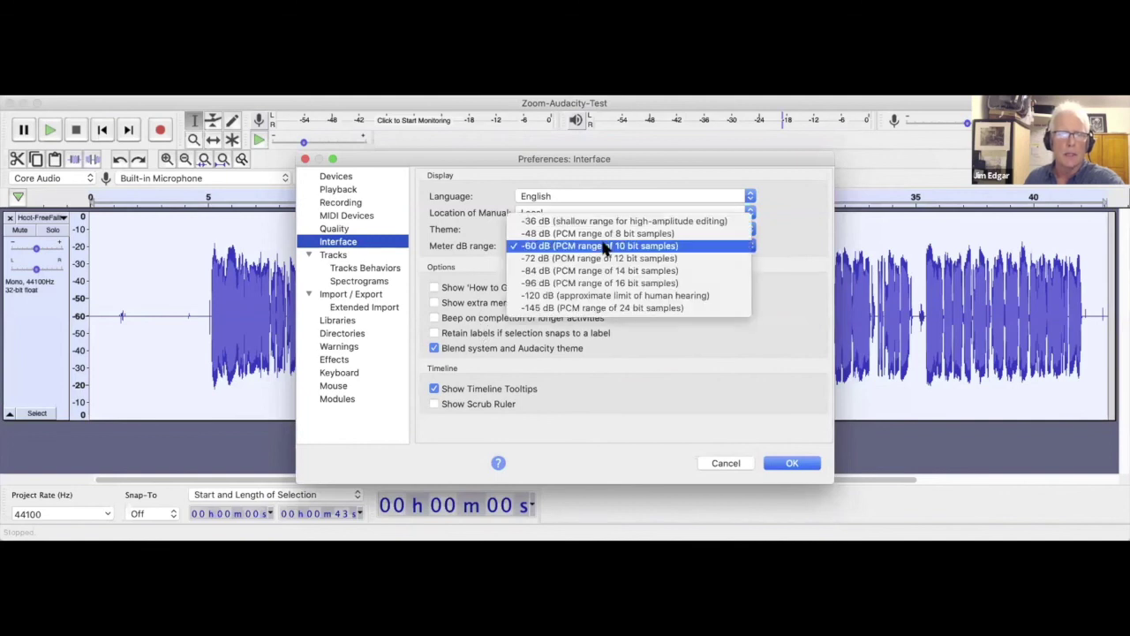
click(604, 248)
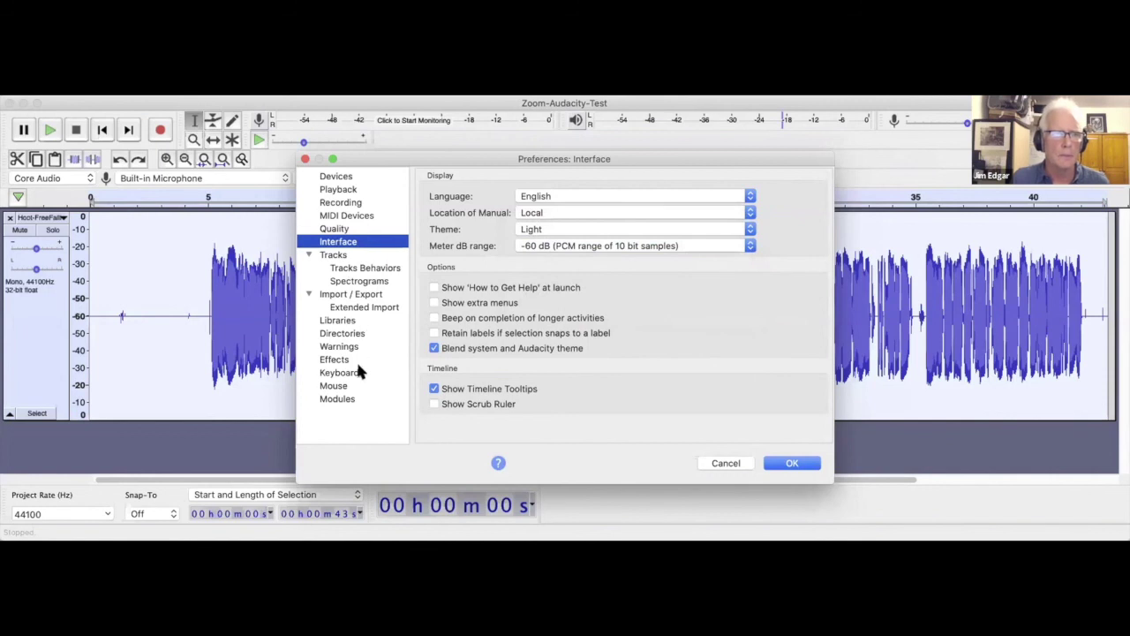
click(338, 203)
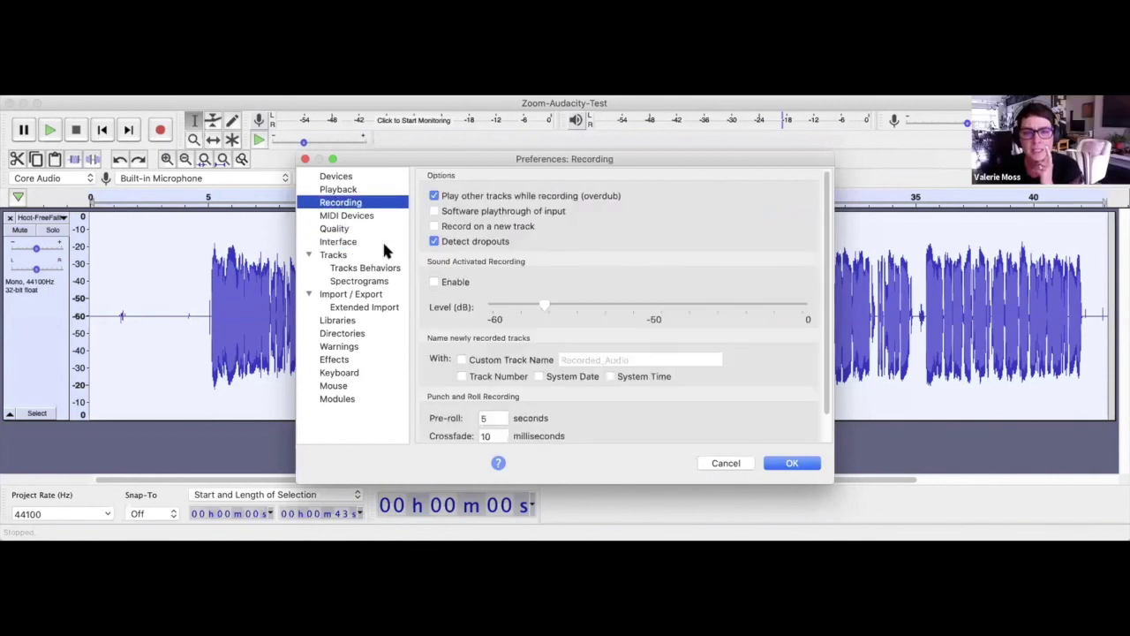
click(364, 191)
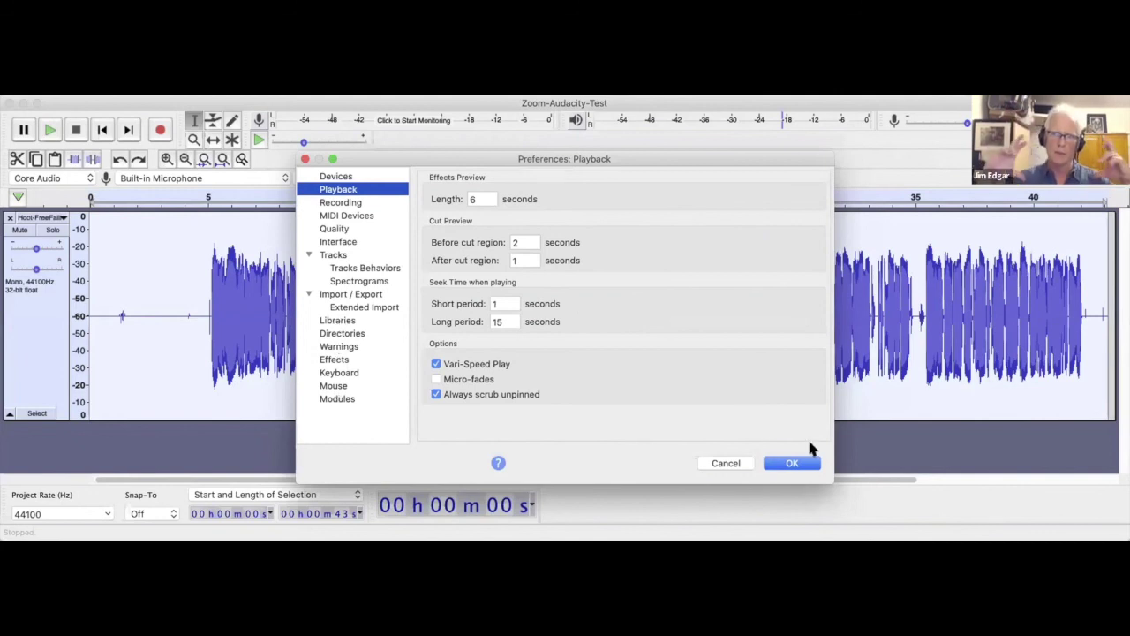
click(717, 465)
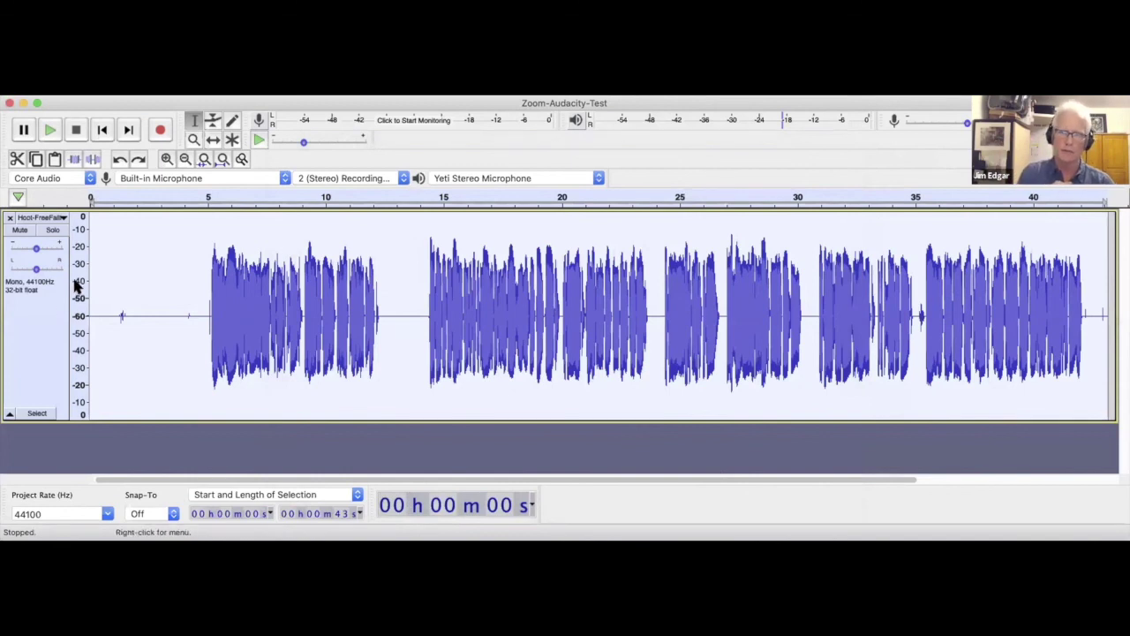
- Apply Zoom x1/2 to the track's vertical dB scale and switch the waveform to the Half Wave display
right_click(76, 286)
click(75, 270)
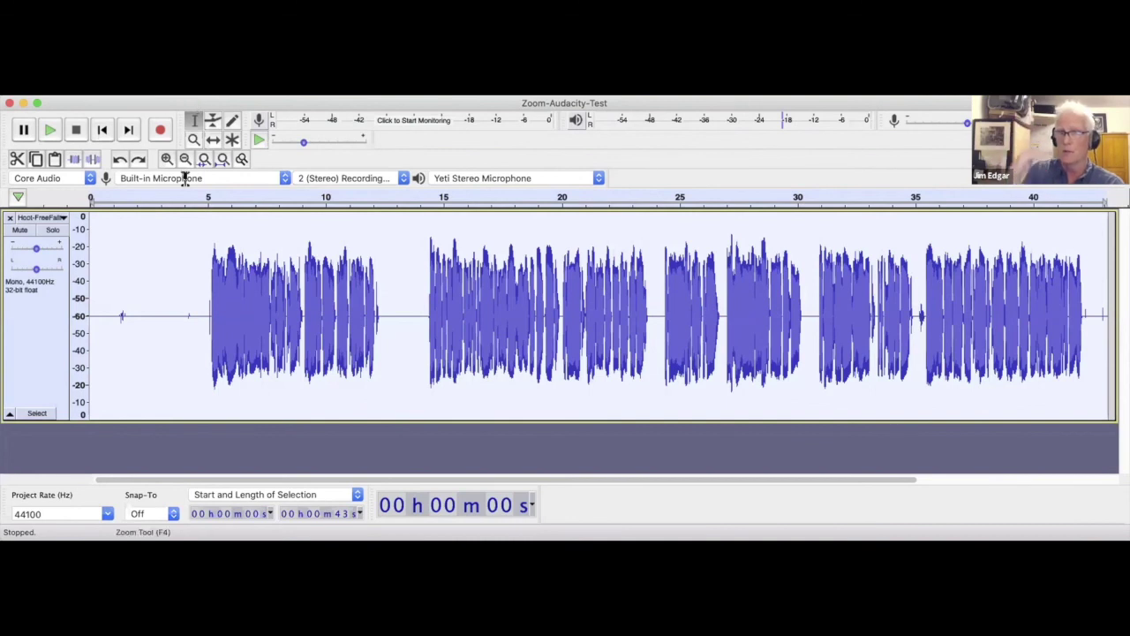
right_click(81, 334)
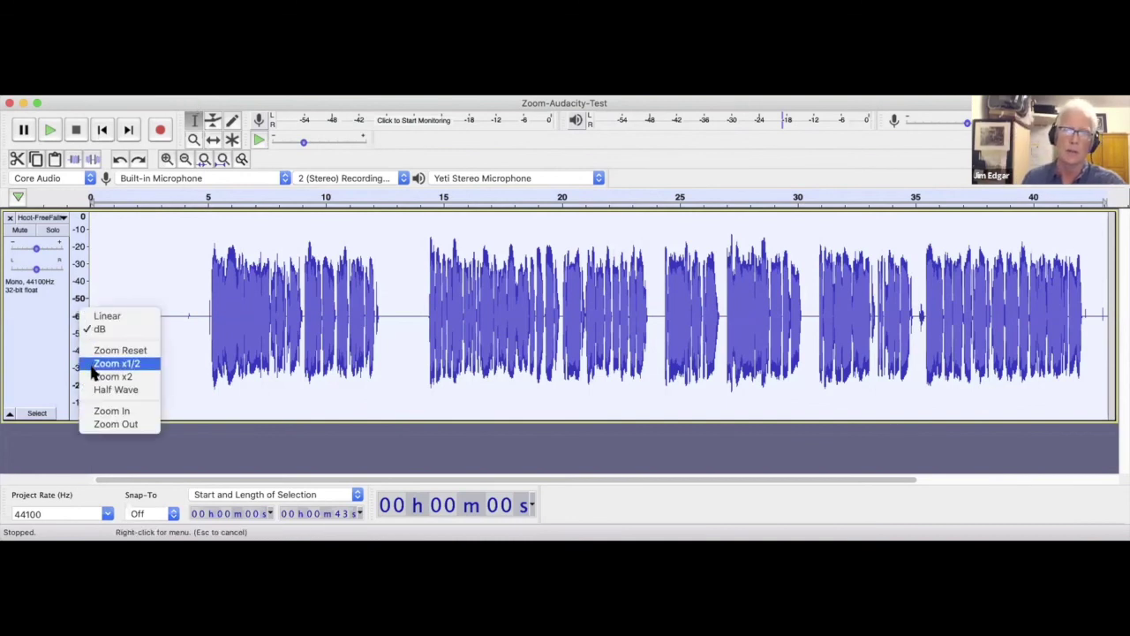
click(92, 363)
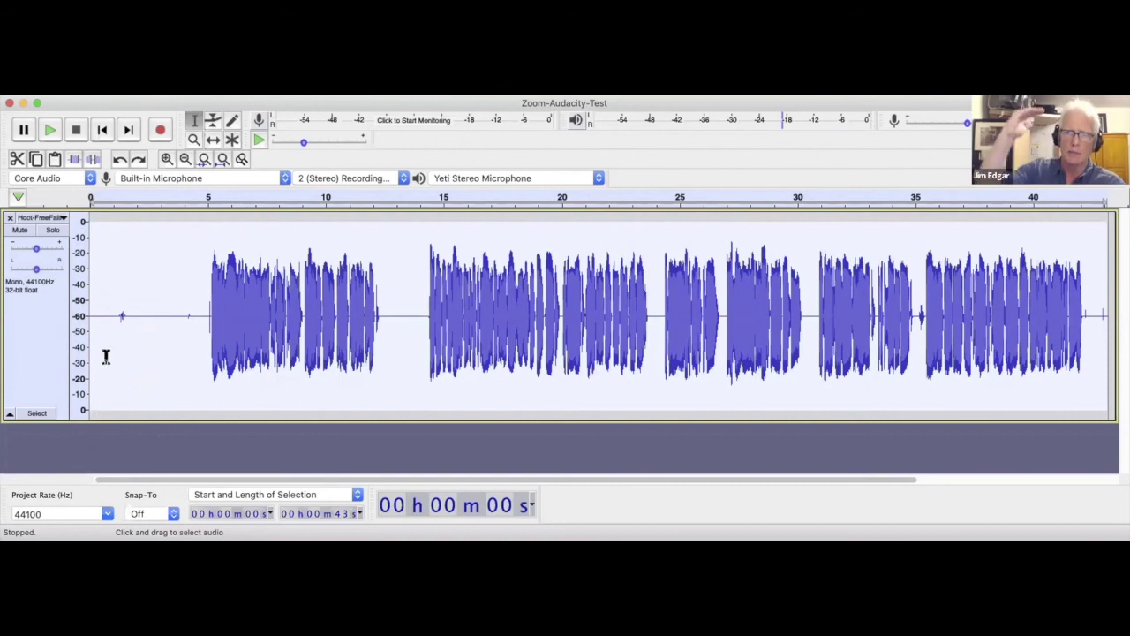
right_click(79, 318)
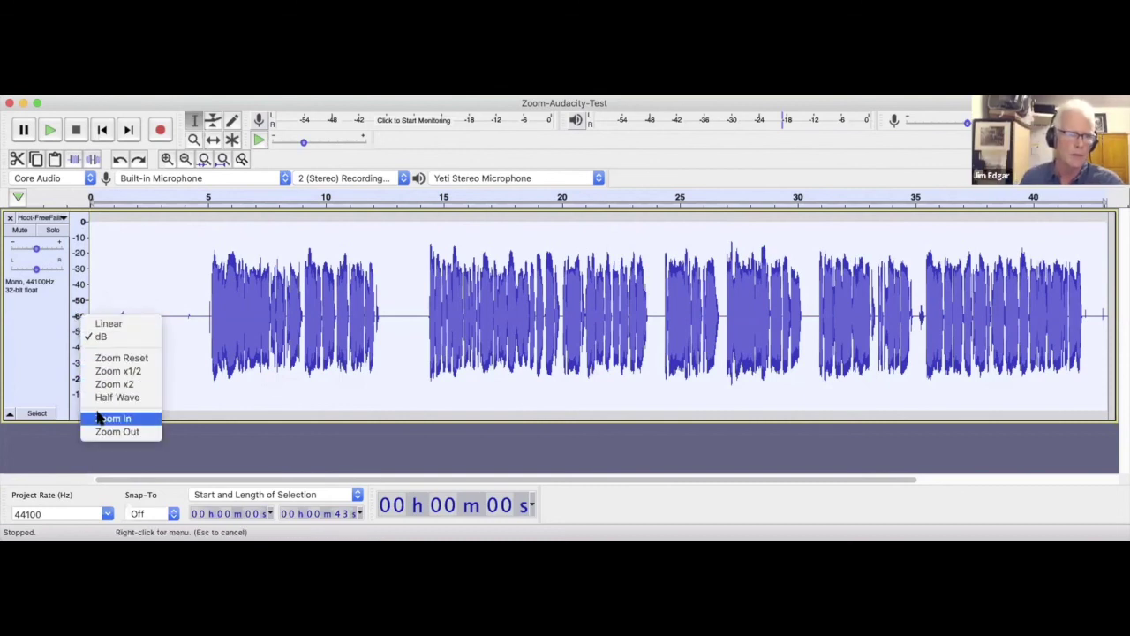
click(102, 397)
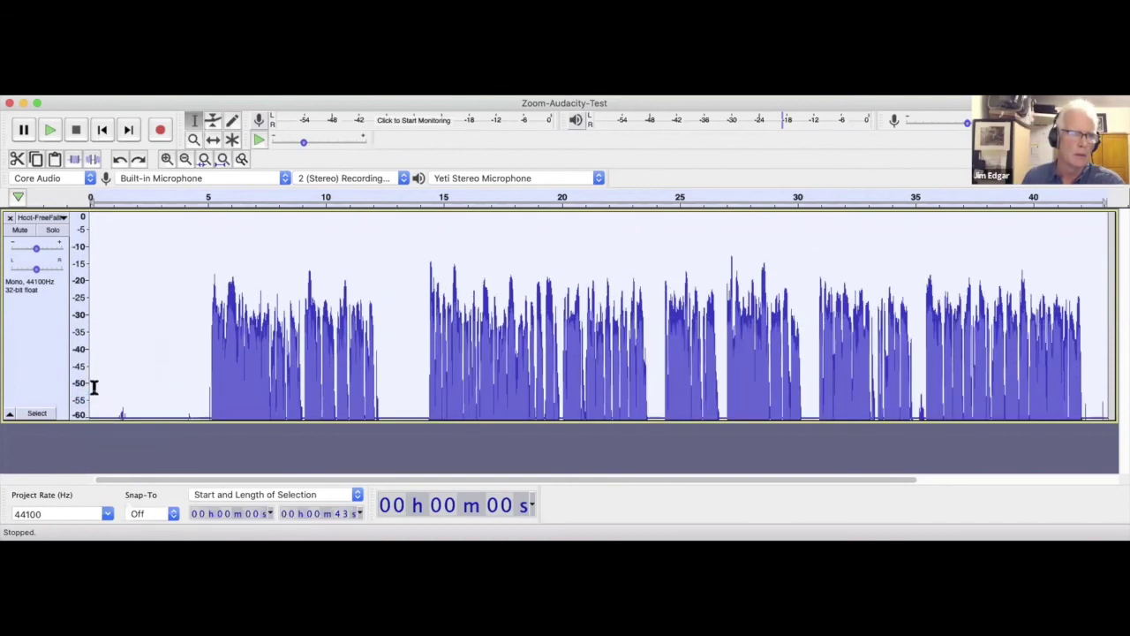
- Apply Zoom x2 to the half-wave track's vertical dB scale
right_click(78, 313)
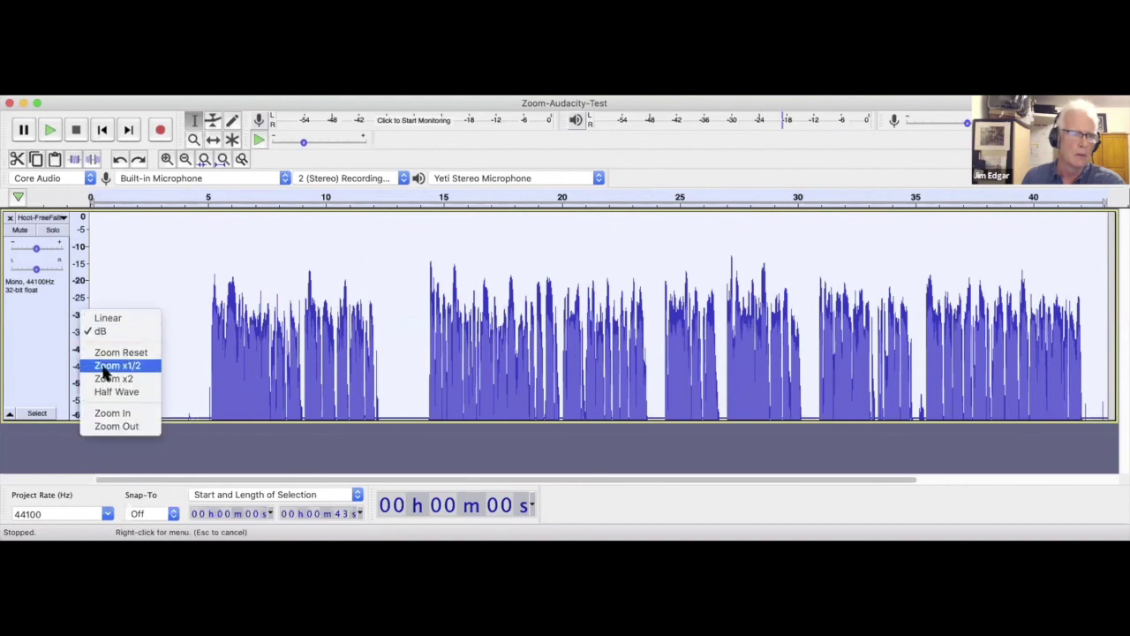
click(103, 379)
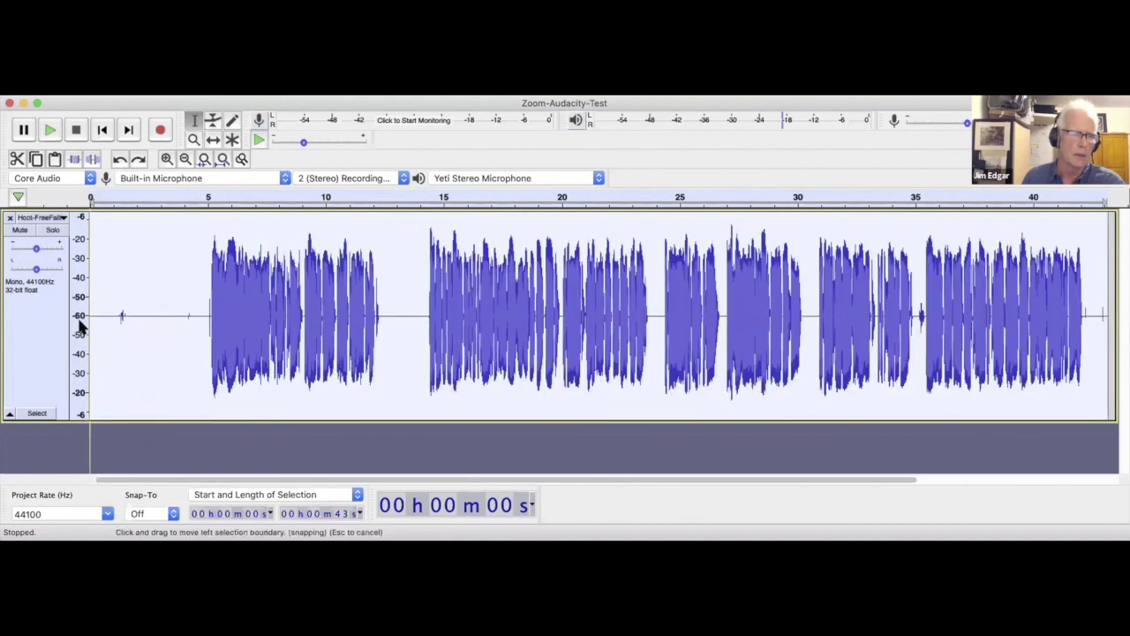
right_click(76, 316)
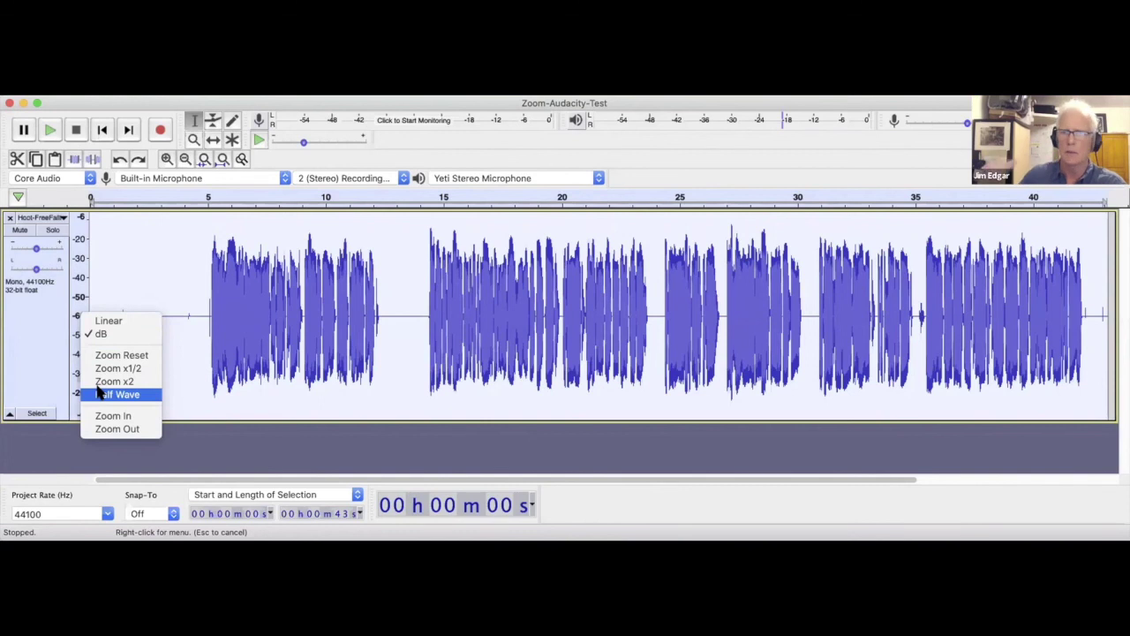
click(732, 409)
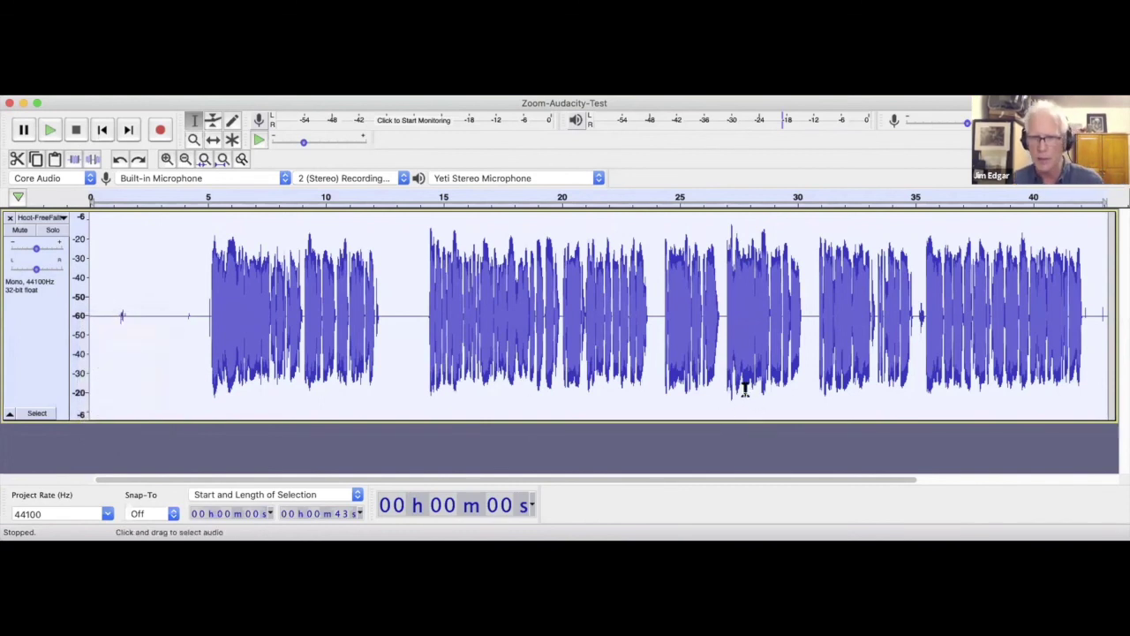
- Select the quiet stretch from about 3.3 to 5.1 seconds, just before the first spoken passage
click(421, 315)
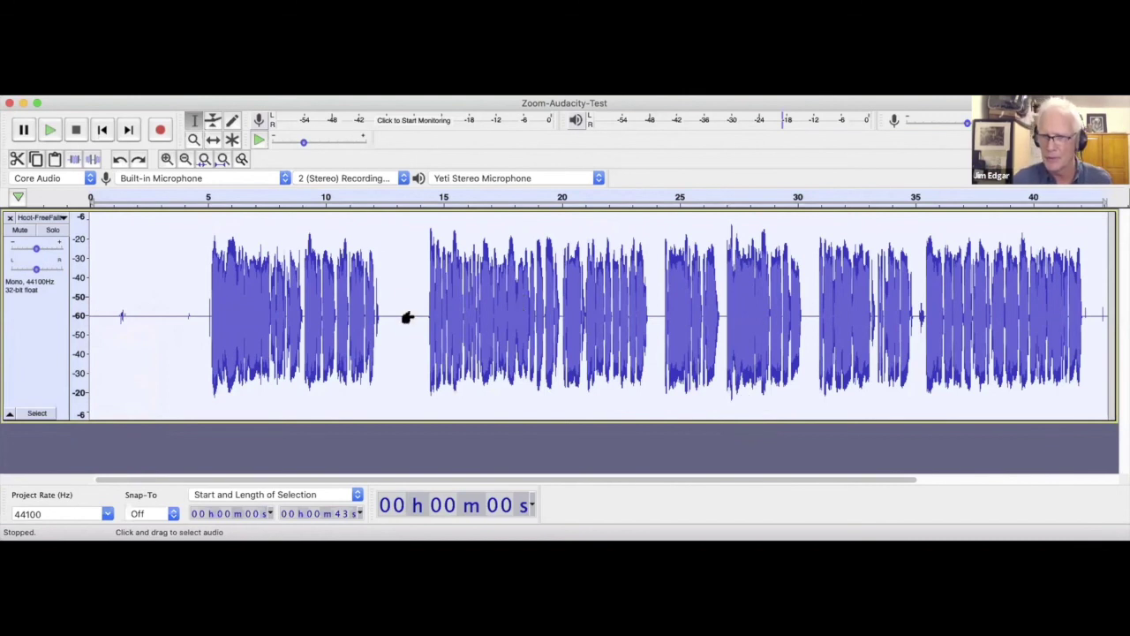
key(ctrl+1)
key(ctrl+1)
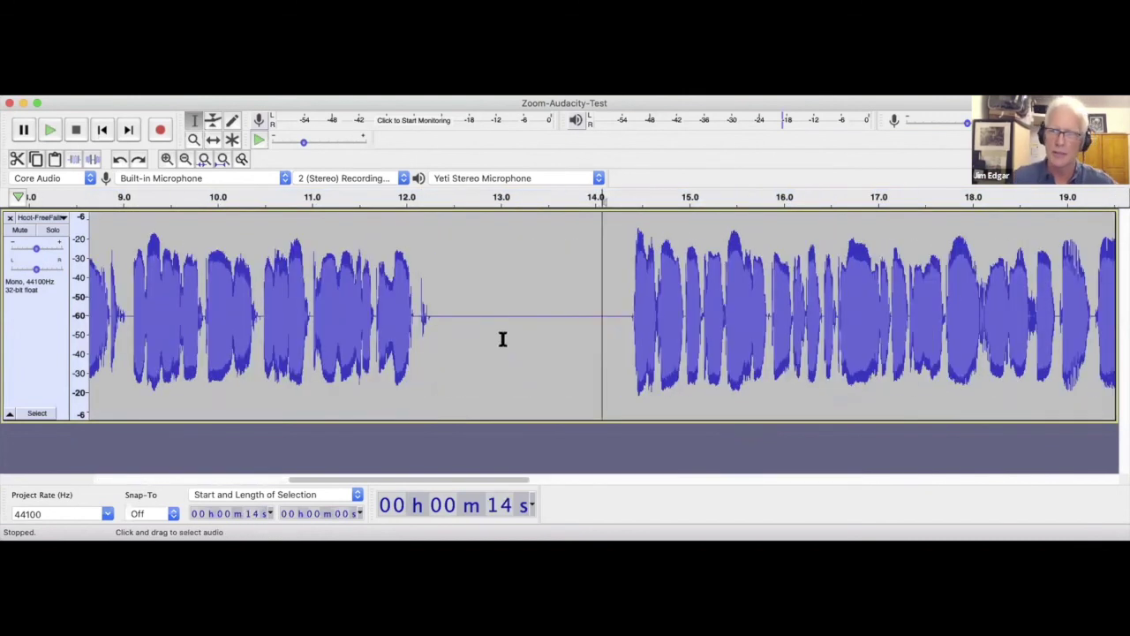
click(126, 477)
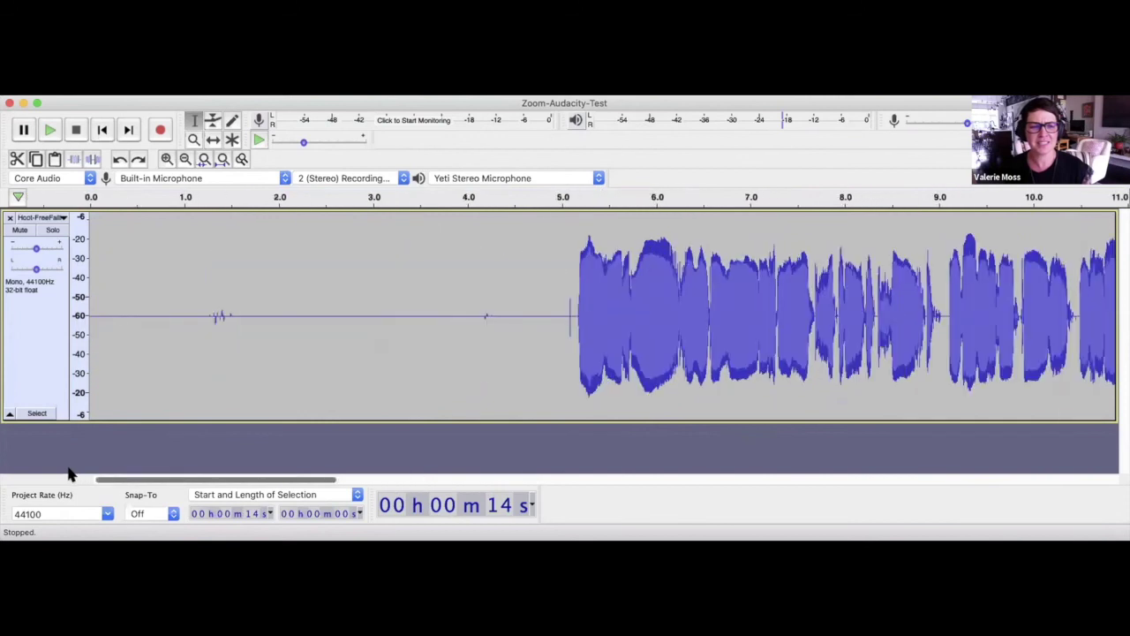
drag(574, 306, 398, 319)
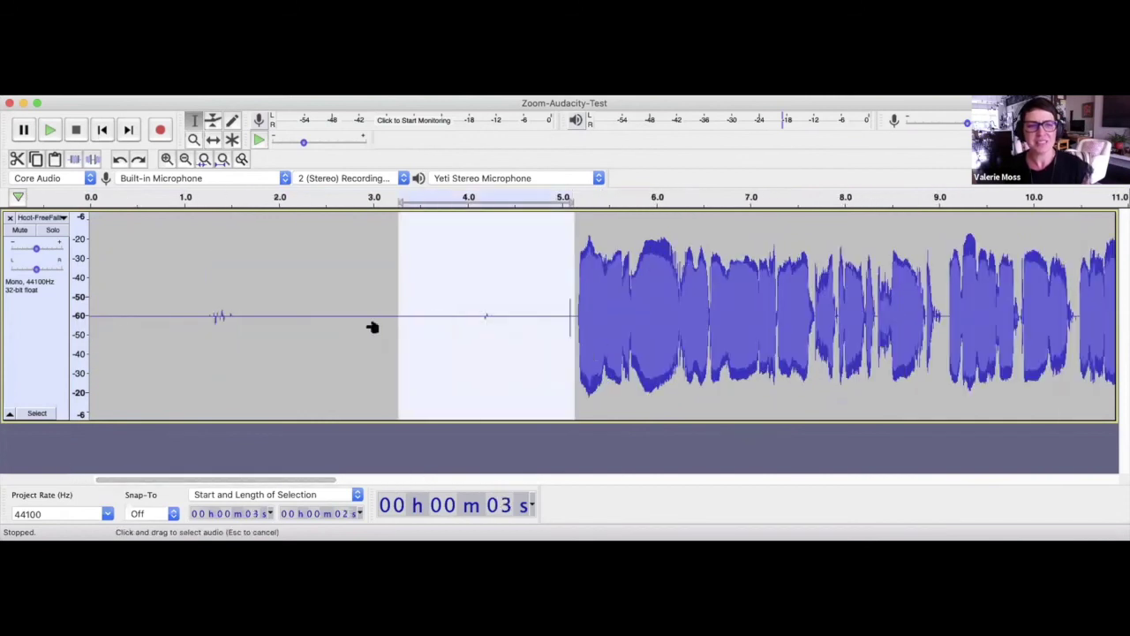
click(107, 302)
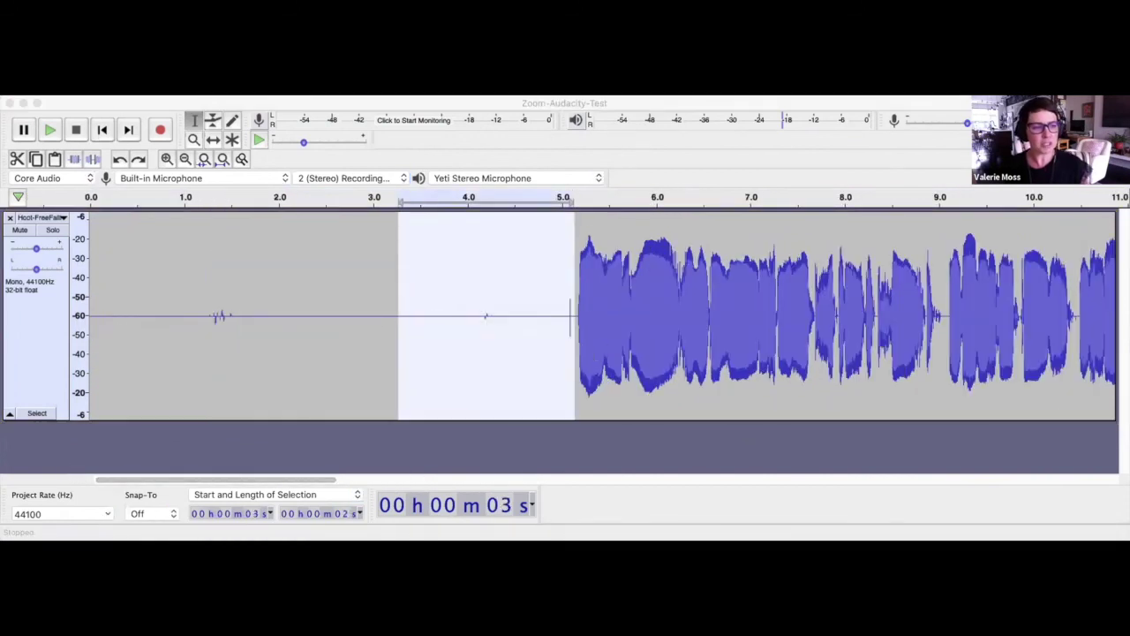